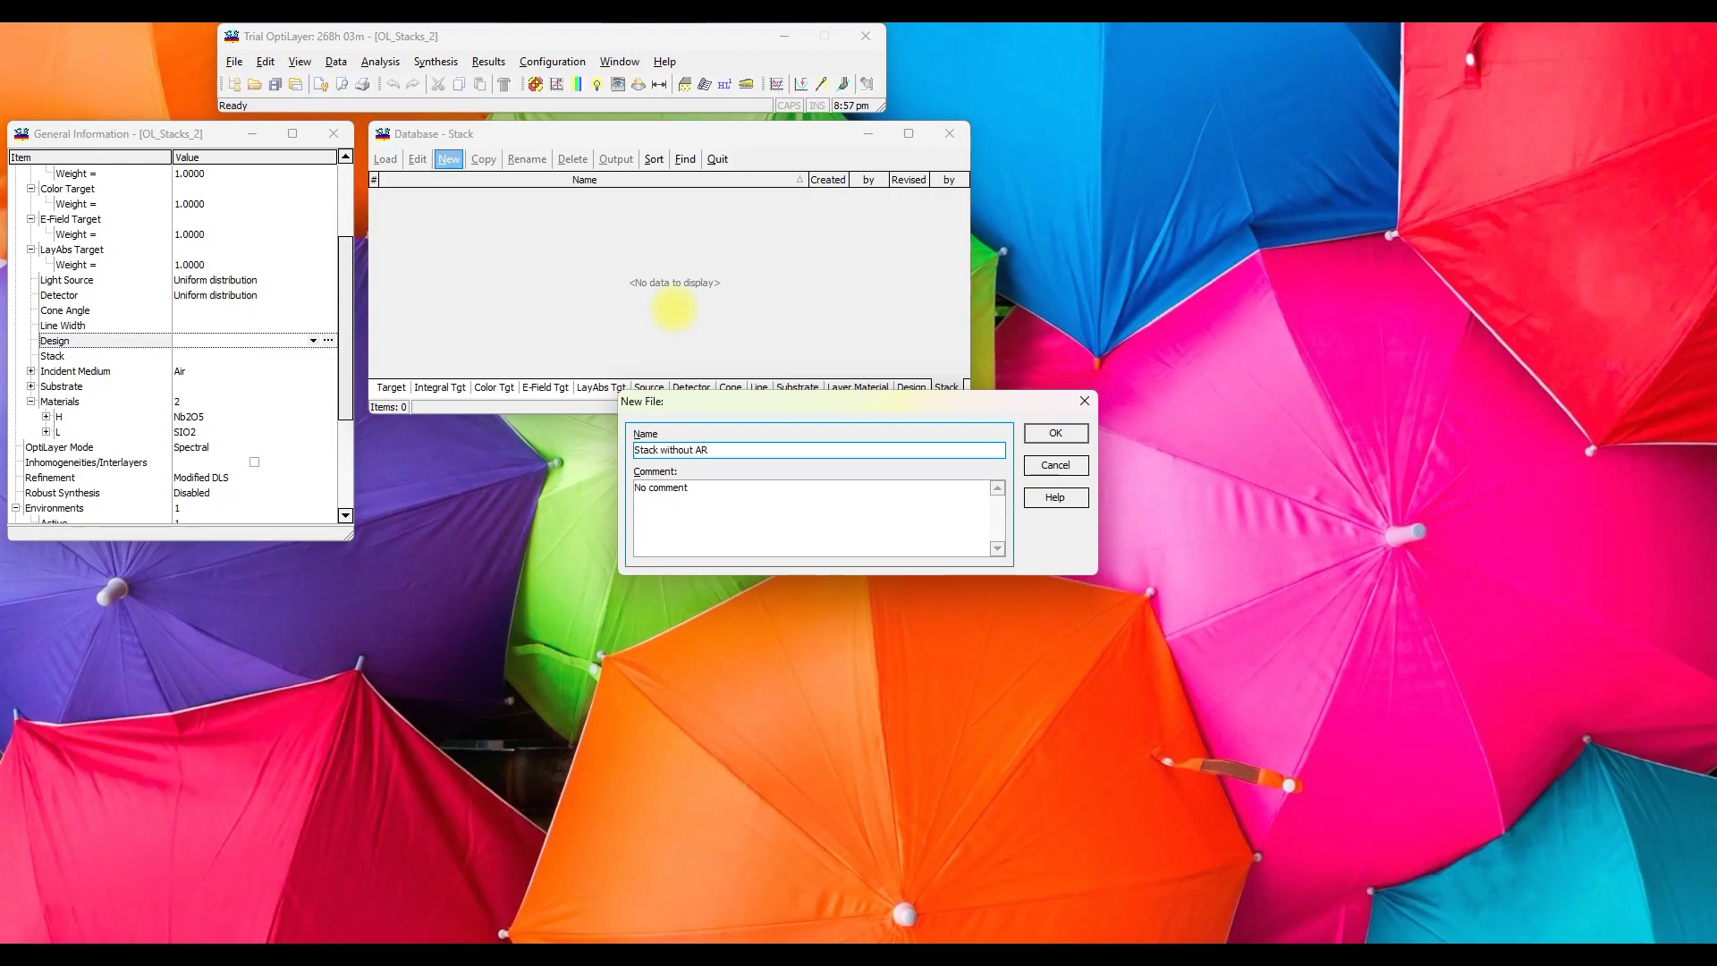
Step: Create the stack file named "Stack without AR", set its number of media to 5, and enlarge the stack editor
key(Return)
click(193, 610)
text(5)
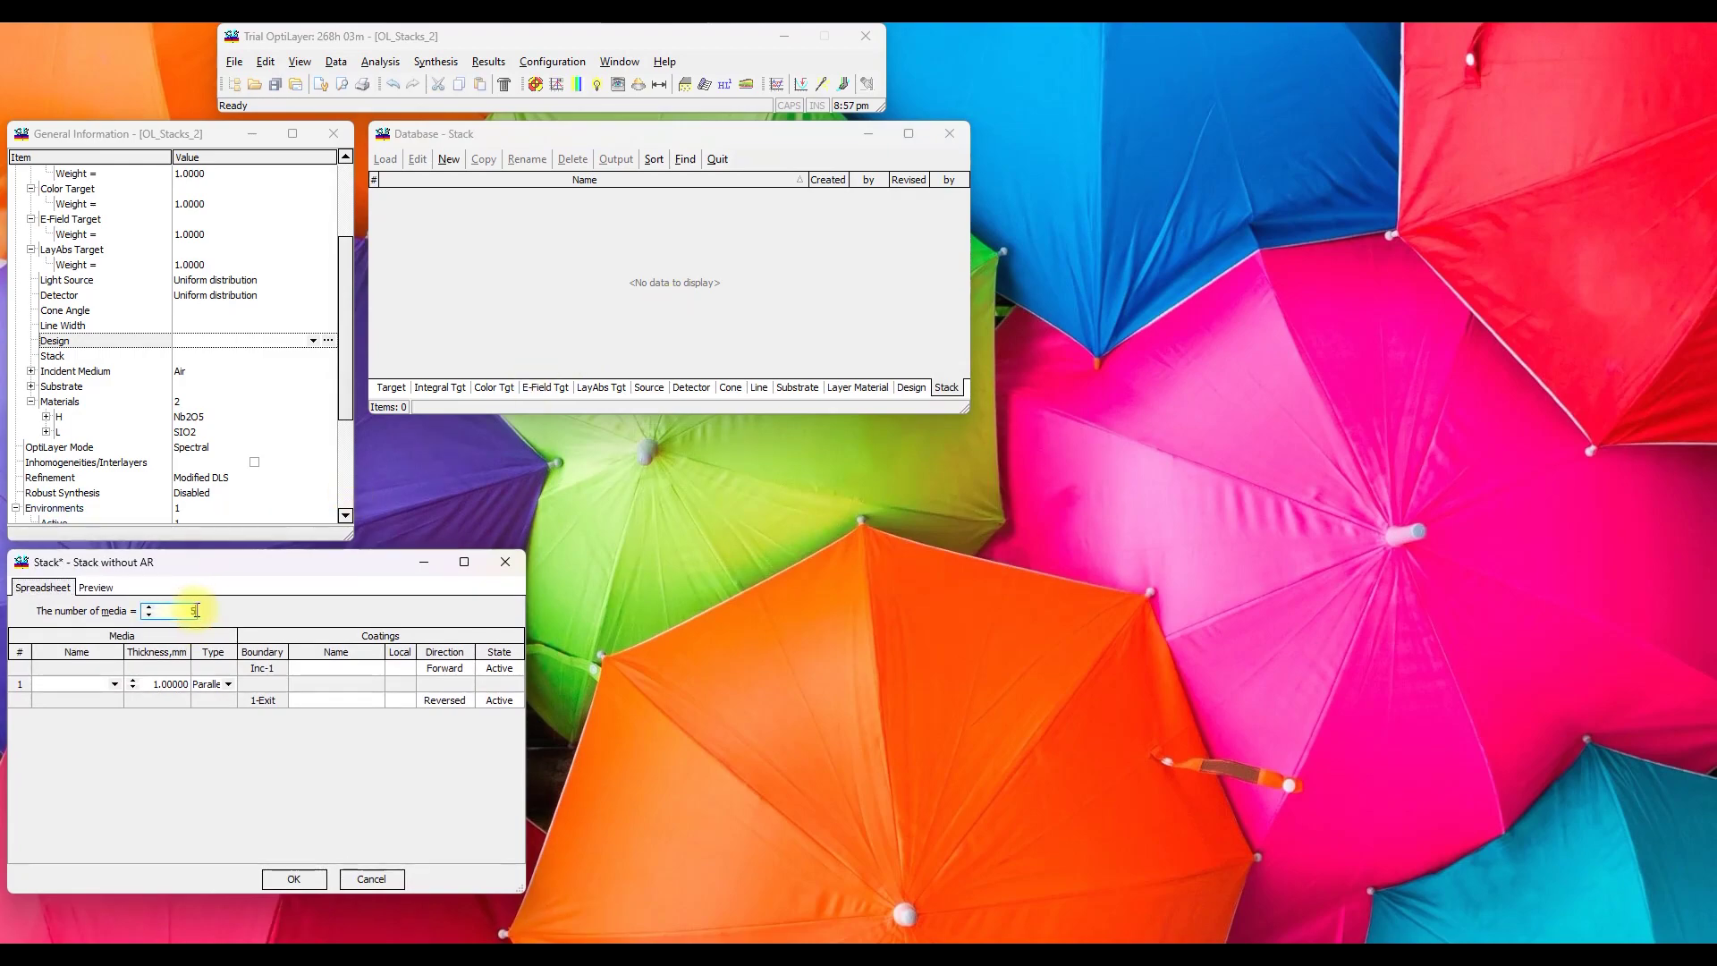
drag(227, 561, 599, 447)
drag(512, 782, 512, 898)
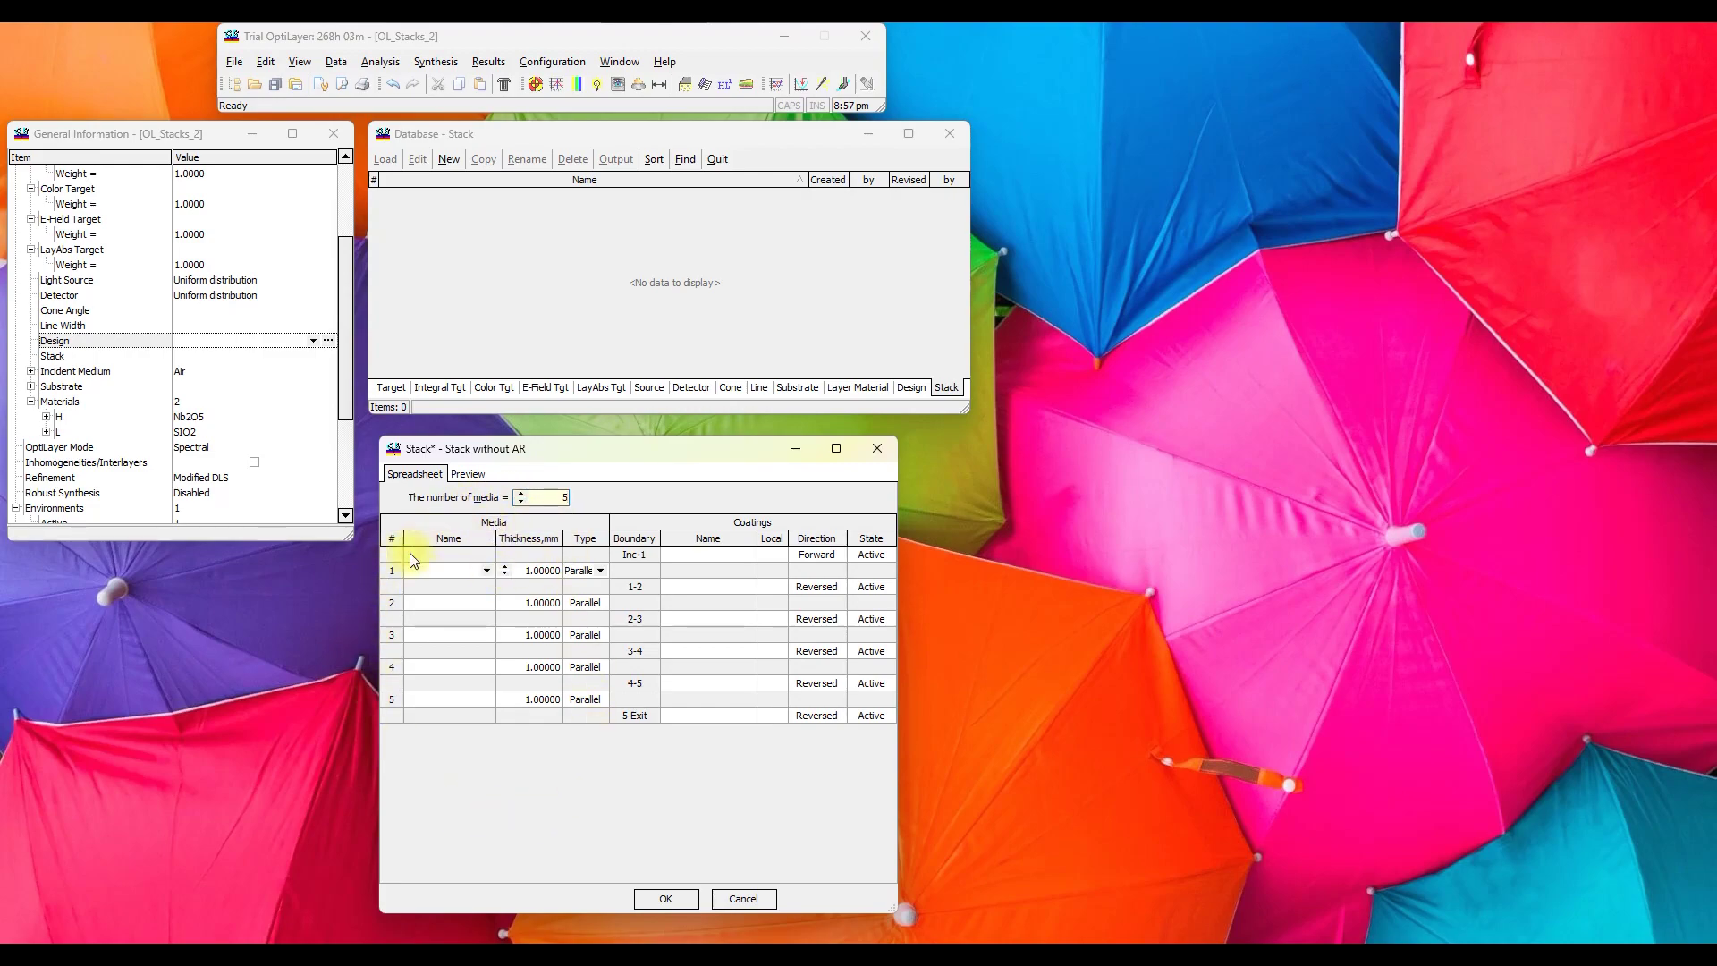
Step: Set medium 1 to B 270 and medium 2 to Air with a thickness of 2 mm
click(485, 570)
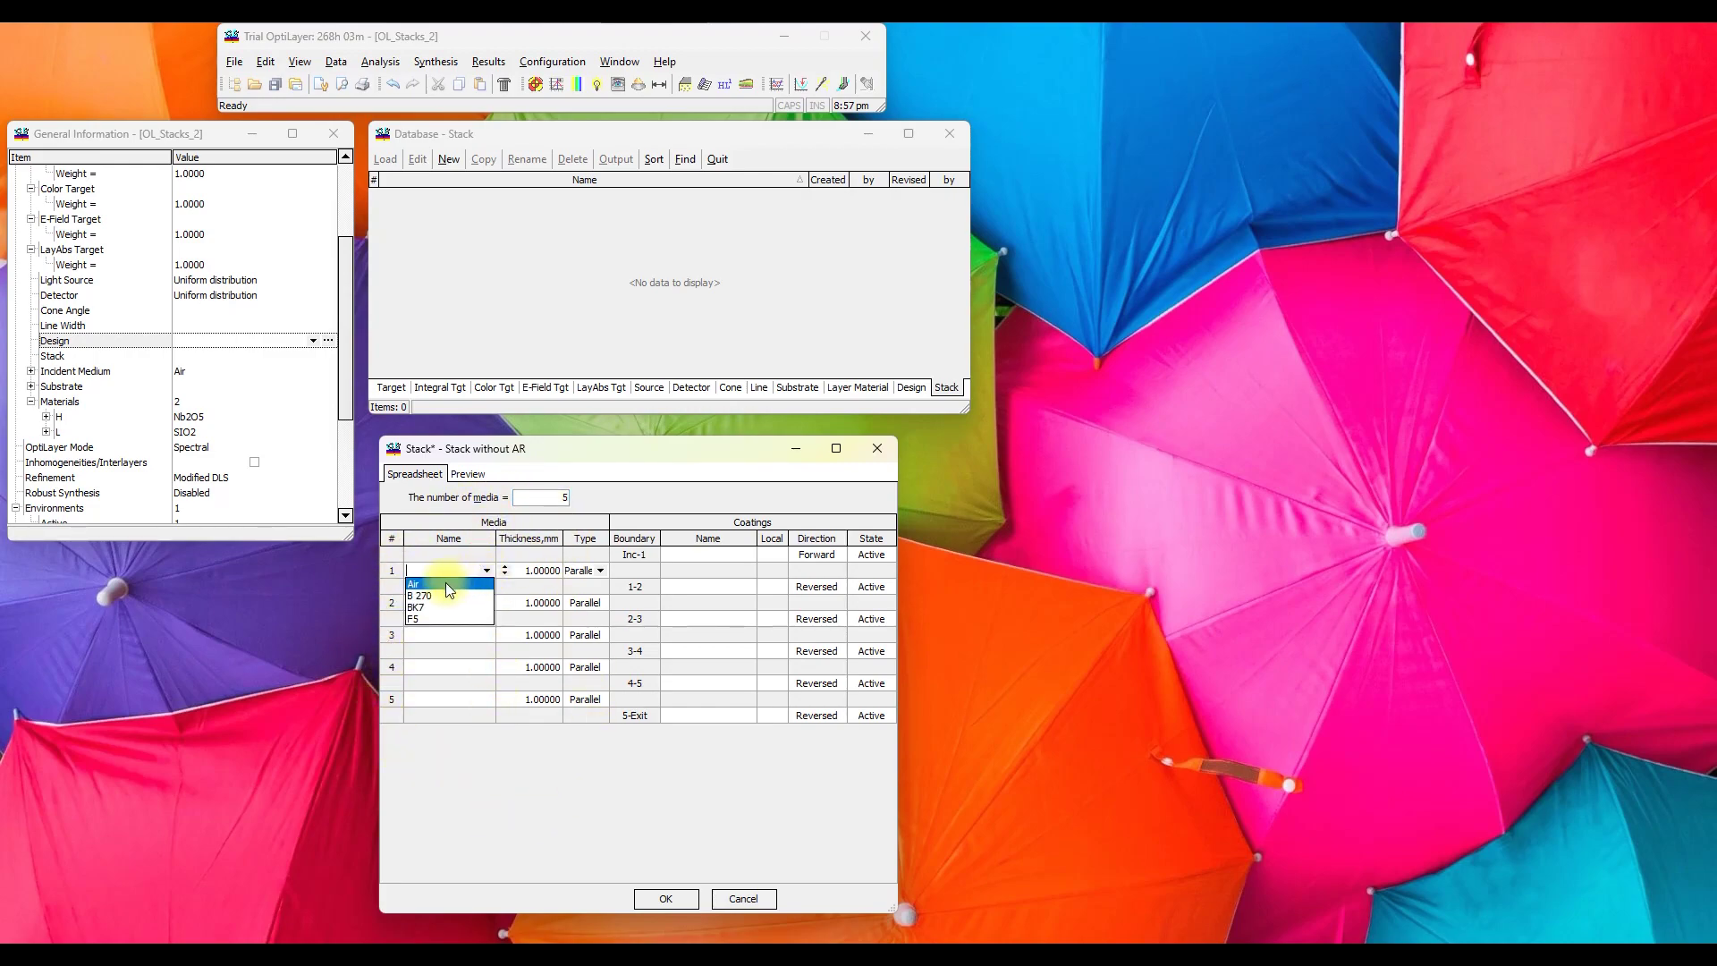
click(435, 596)
click(489, 604)
click(487, 602)
click(461, 623)
click(505, 598)
Step: Set medium 3 to BK7 and medium 4 to Air with a thickness of 3 mm
click(470, 633)
click(487, 635)
click(460, 671)
click(459, 667)
click(487, 667)
click(442, 680)
click(532, 669)
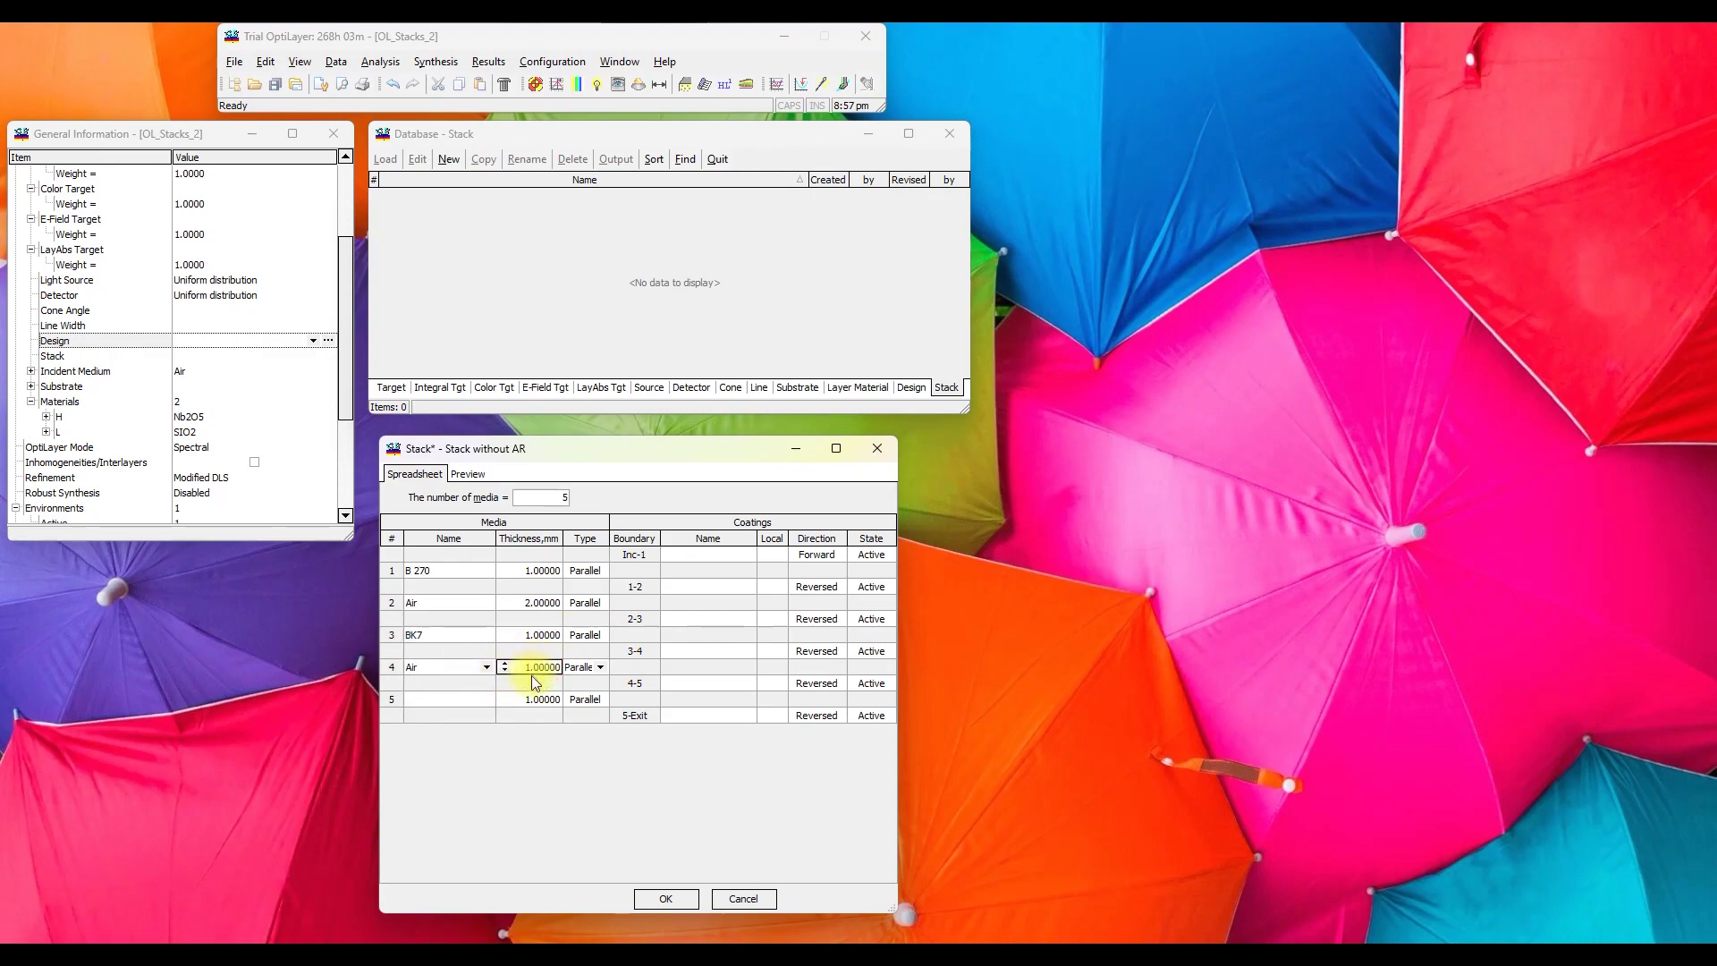
text(3)
Step: Set medium 5 to F5 with a thickness of 2 mm, and save the stack after previewing it
click(460, 703)
click(488, 700)
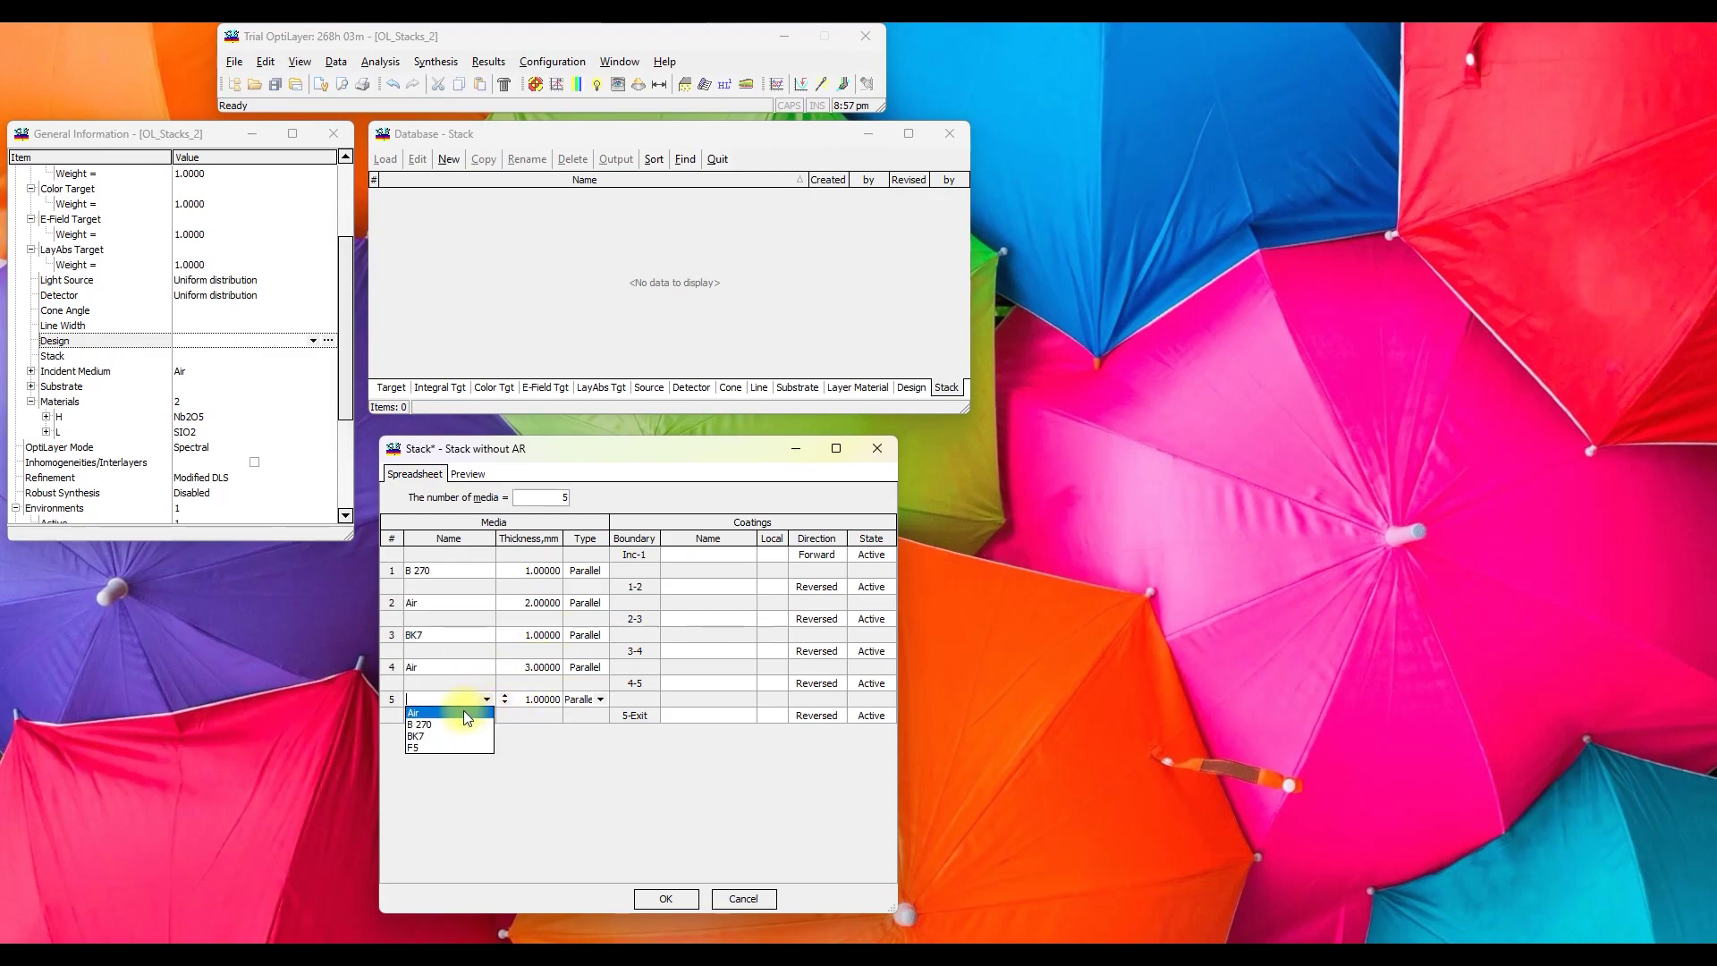
click(426, 745)
text(2)
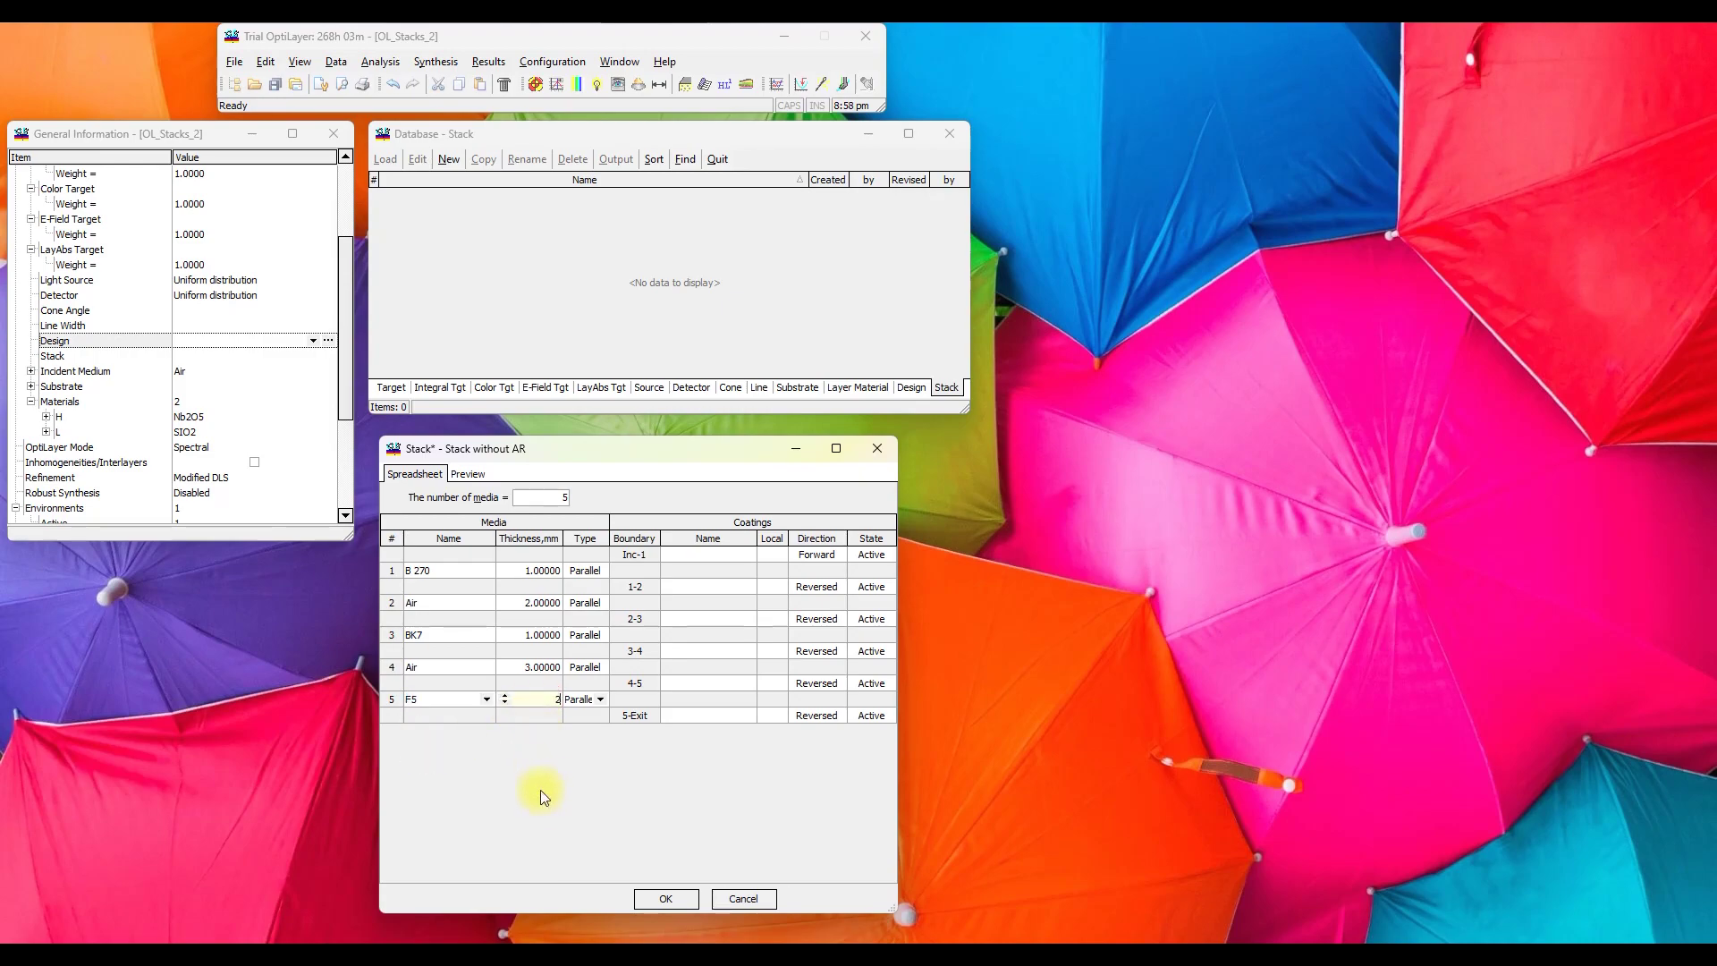
click(468, 475)
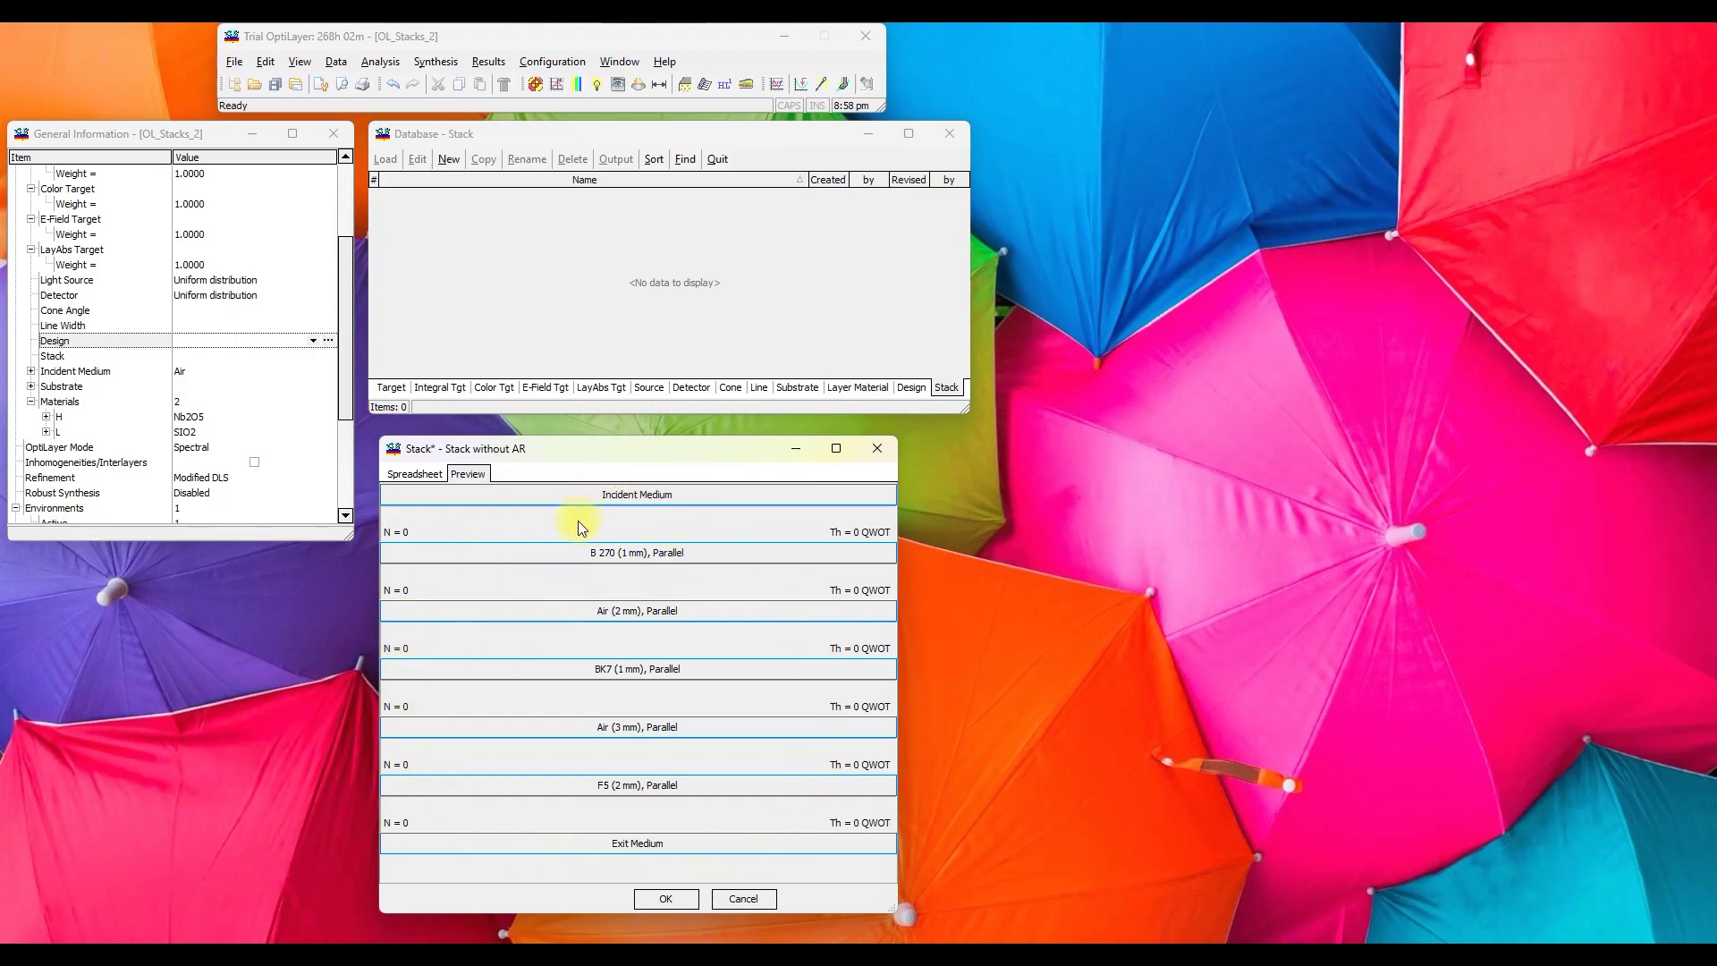
click(661, 898)
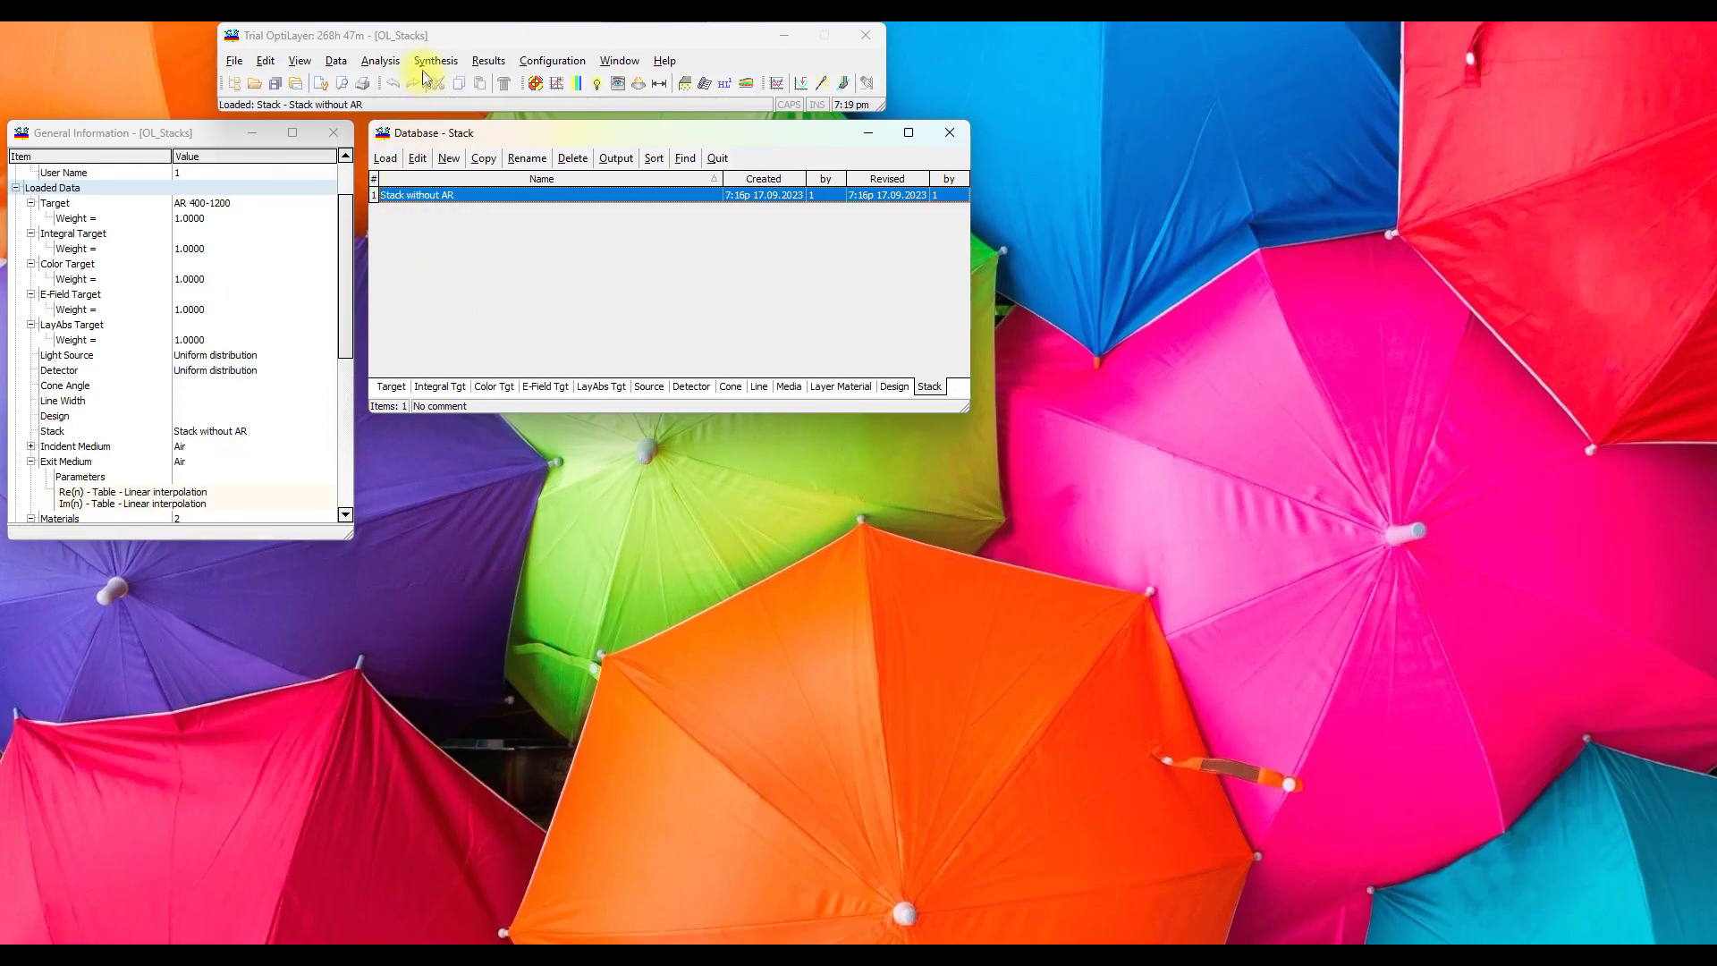
Step: Evaluate the spectral characteristics of the loaded stack without AR
click(380, 60)
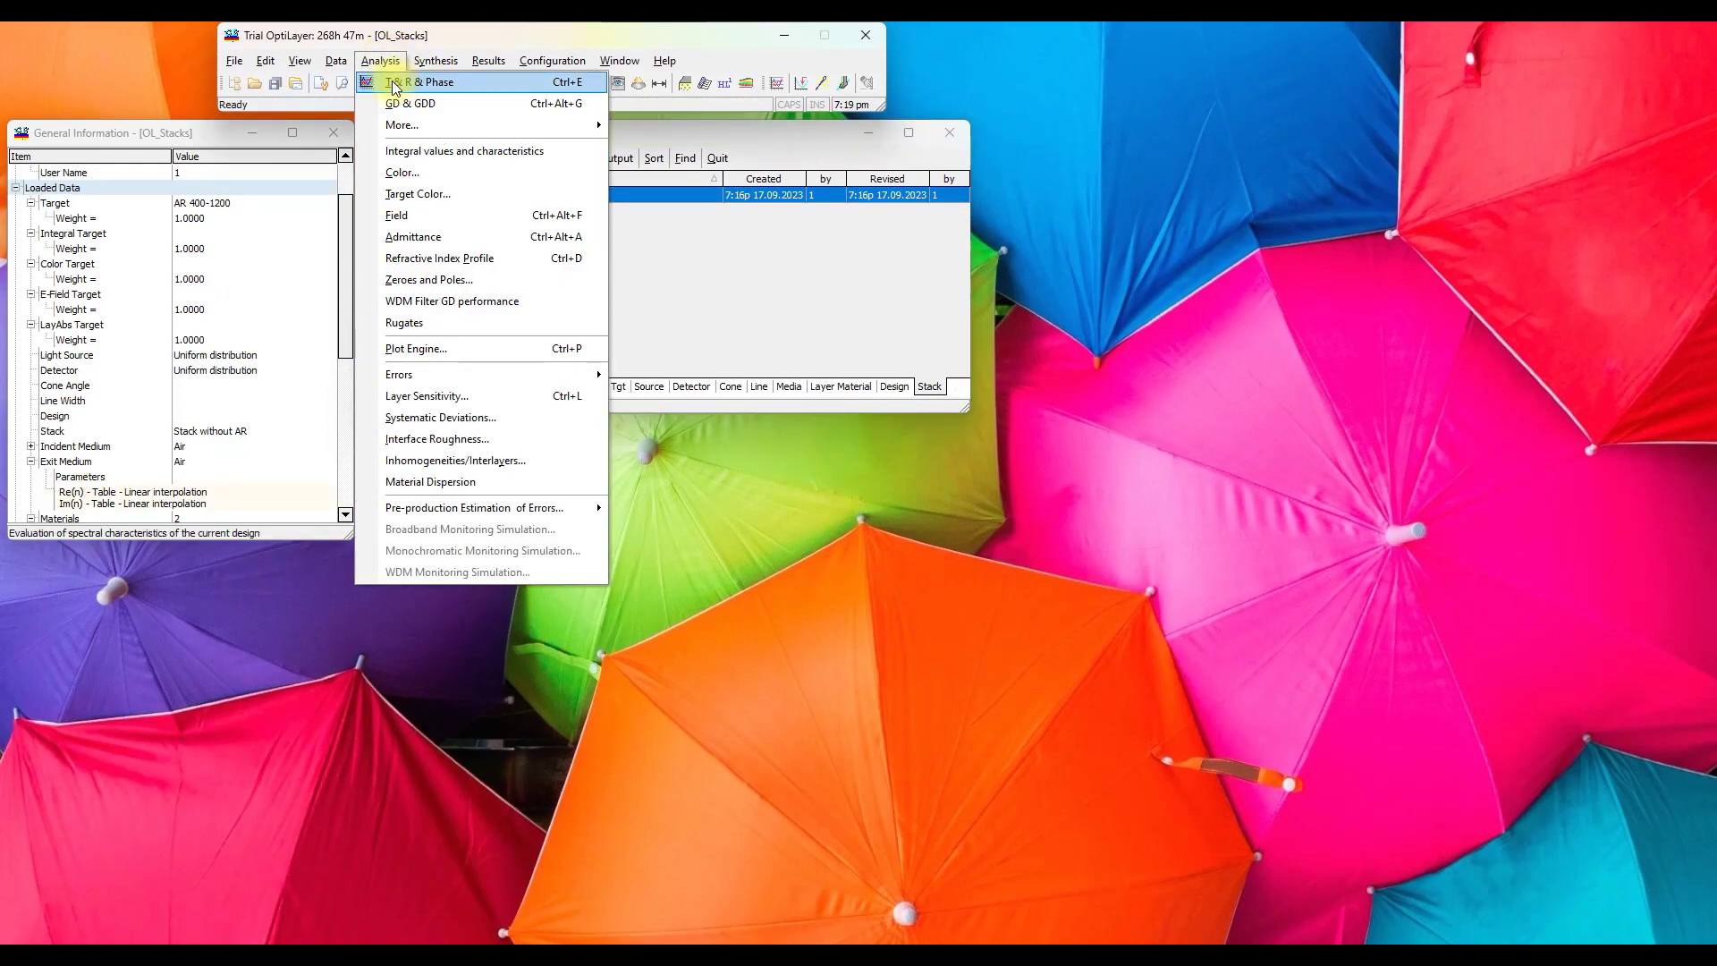
click(391, 86)
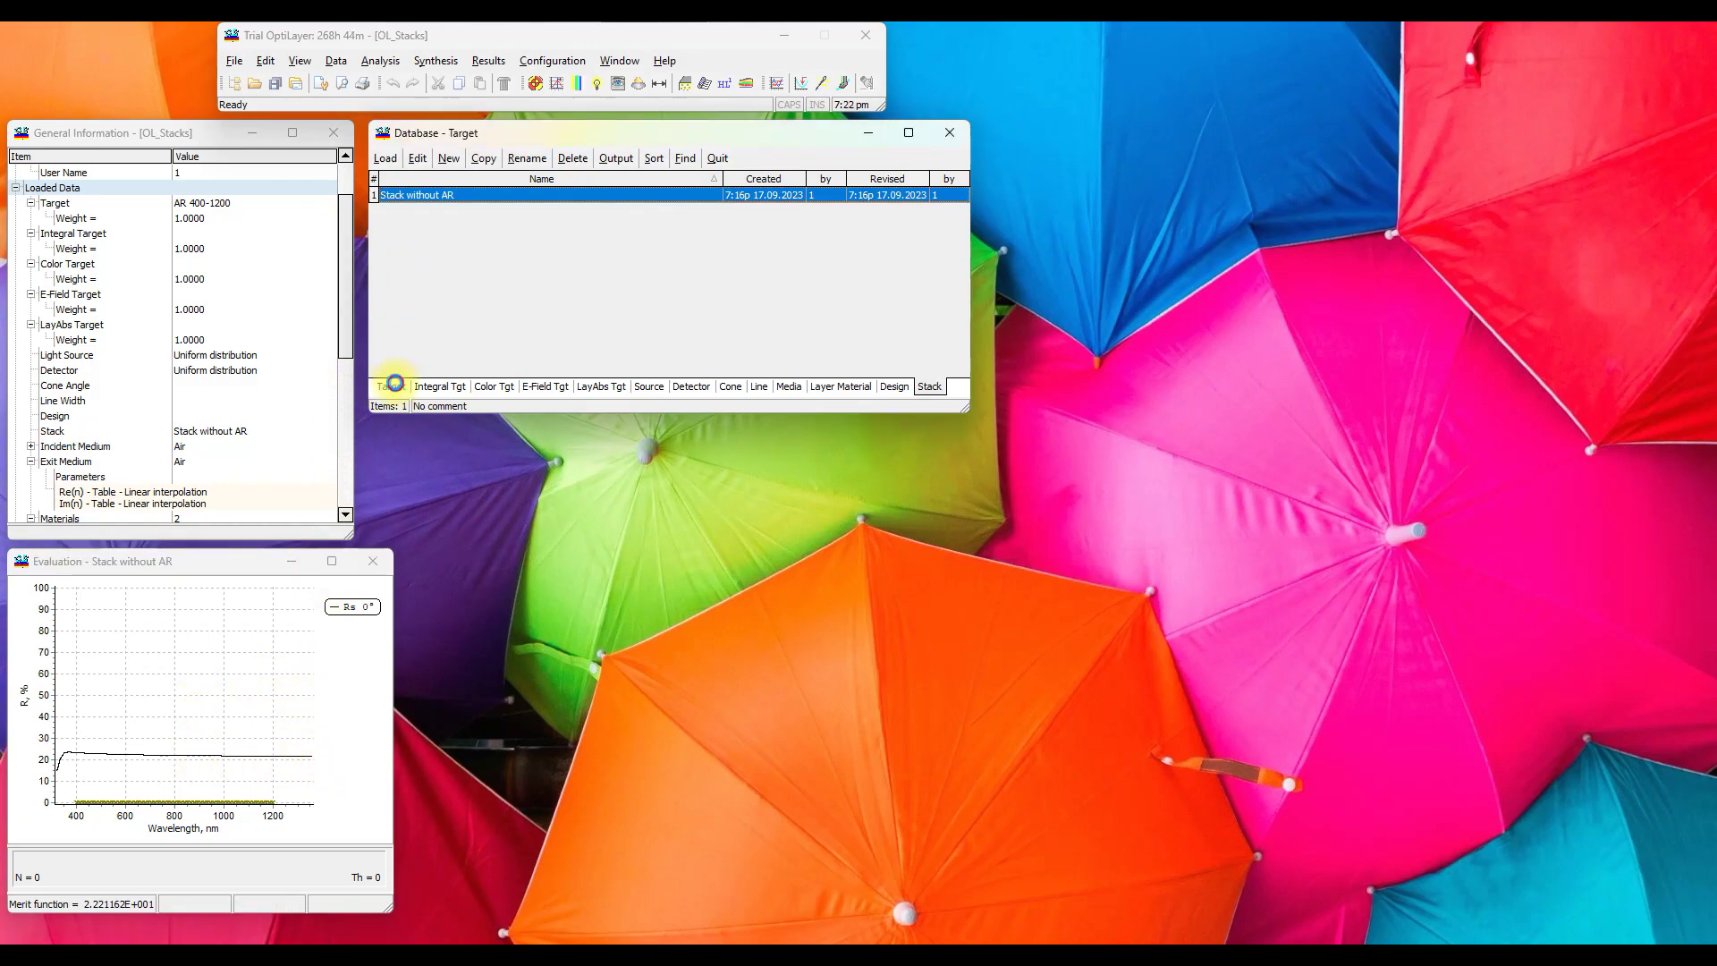
Step: Review the spectral points, Rs values and preview of target AR 400-1200, and inspect the stack's reflectance curve up close
click(390, 386)
click(416, 159)
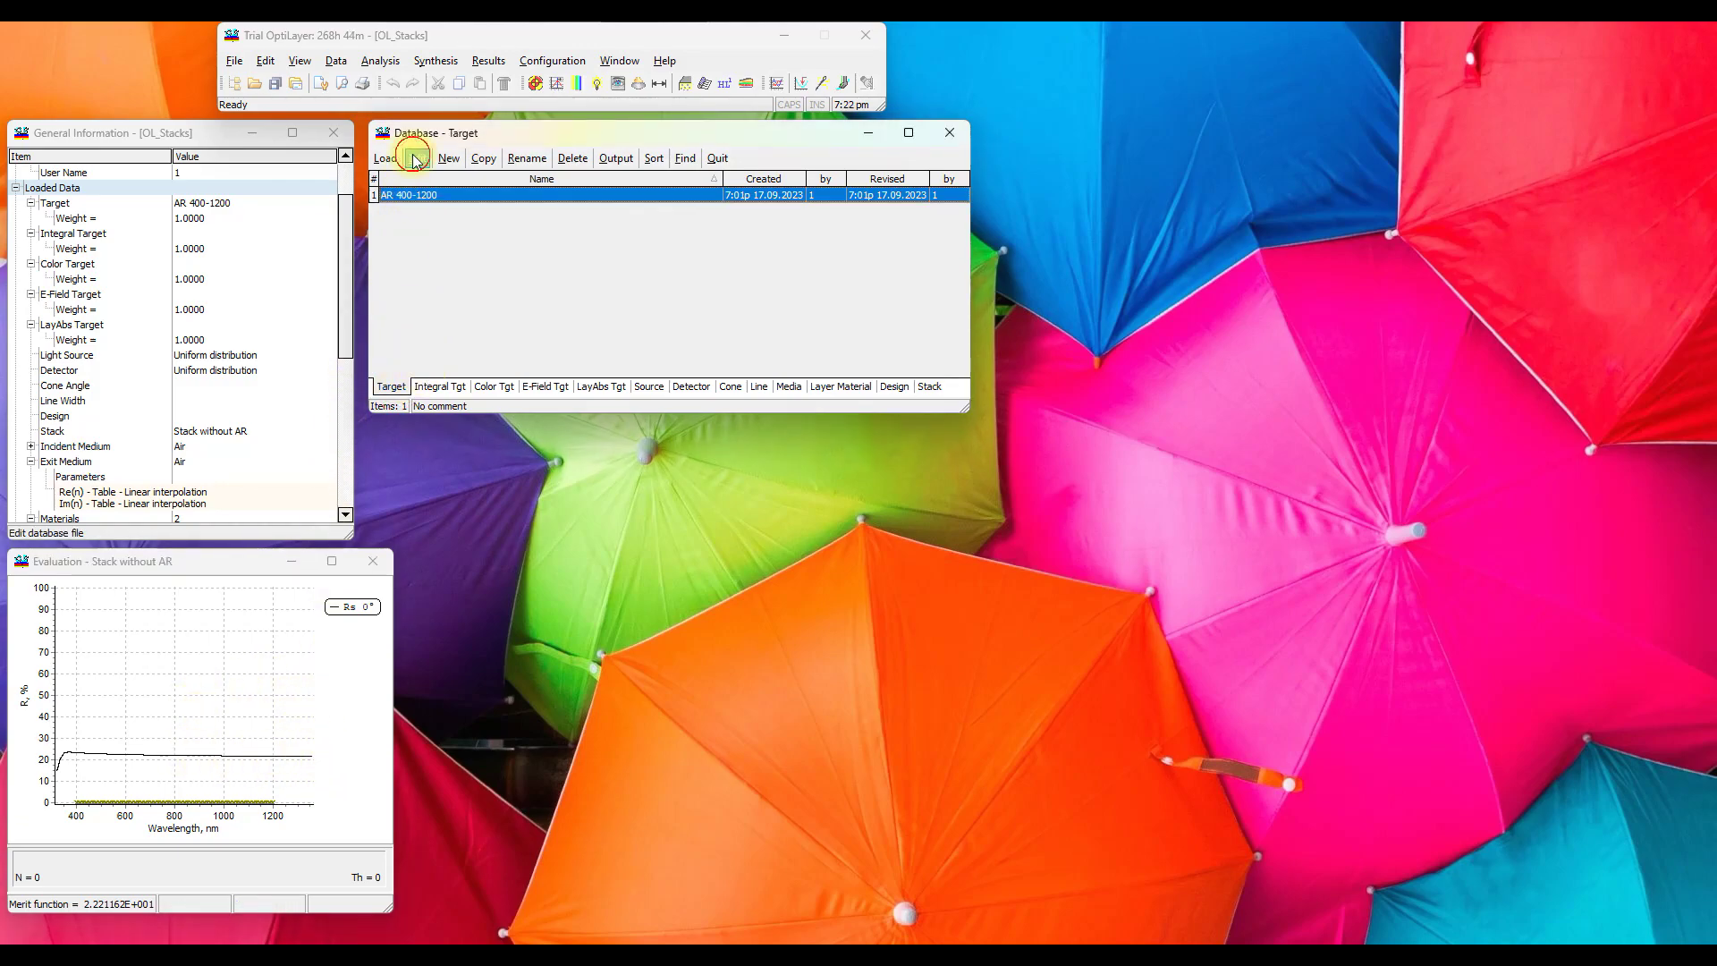
click(474, 540)
drag(901, 555, 906, 710)
click(571, 705)
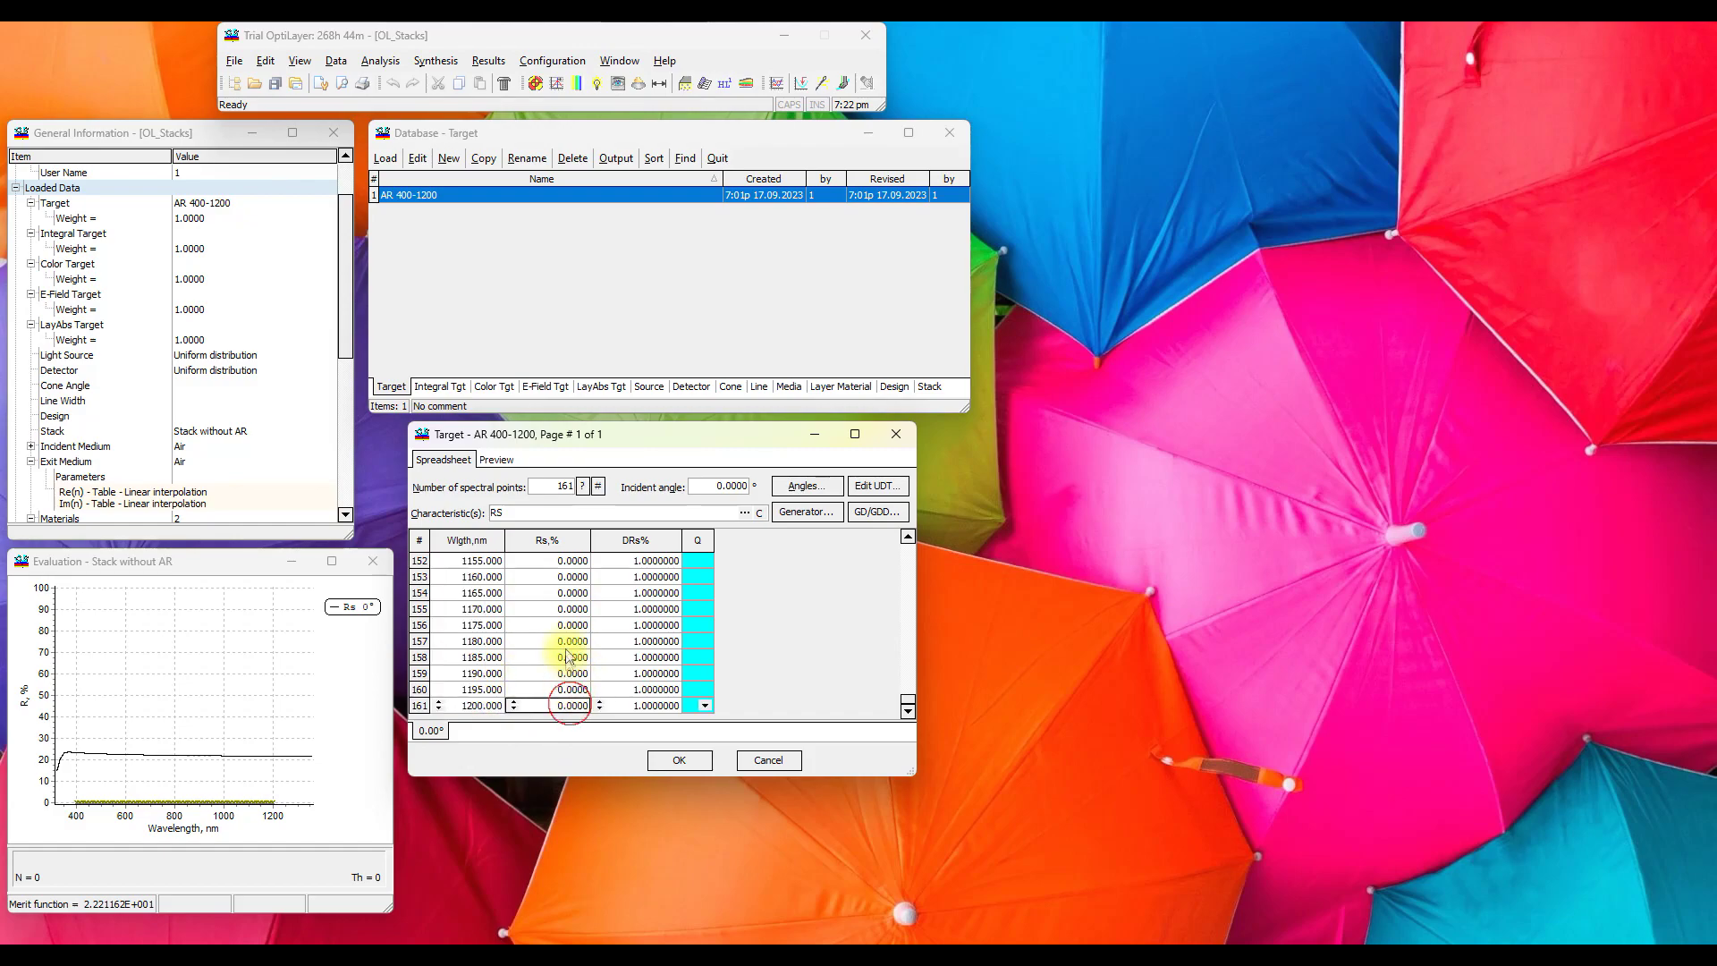
click(547, 540)
drag(901, 696, 916, 647)
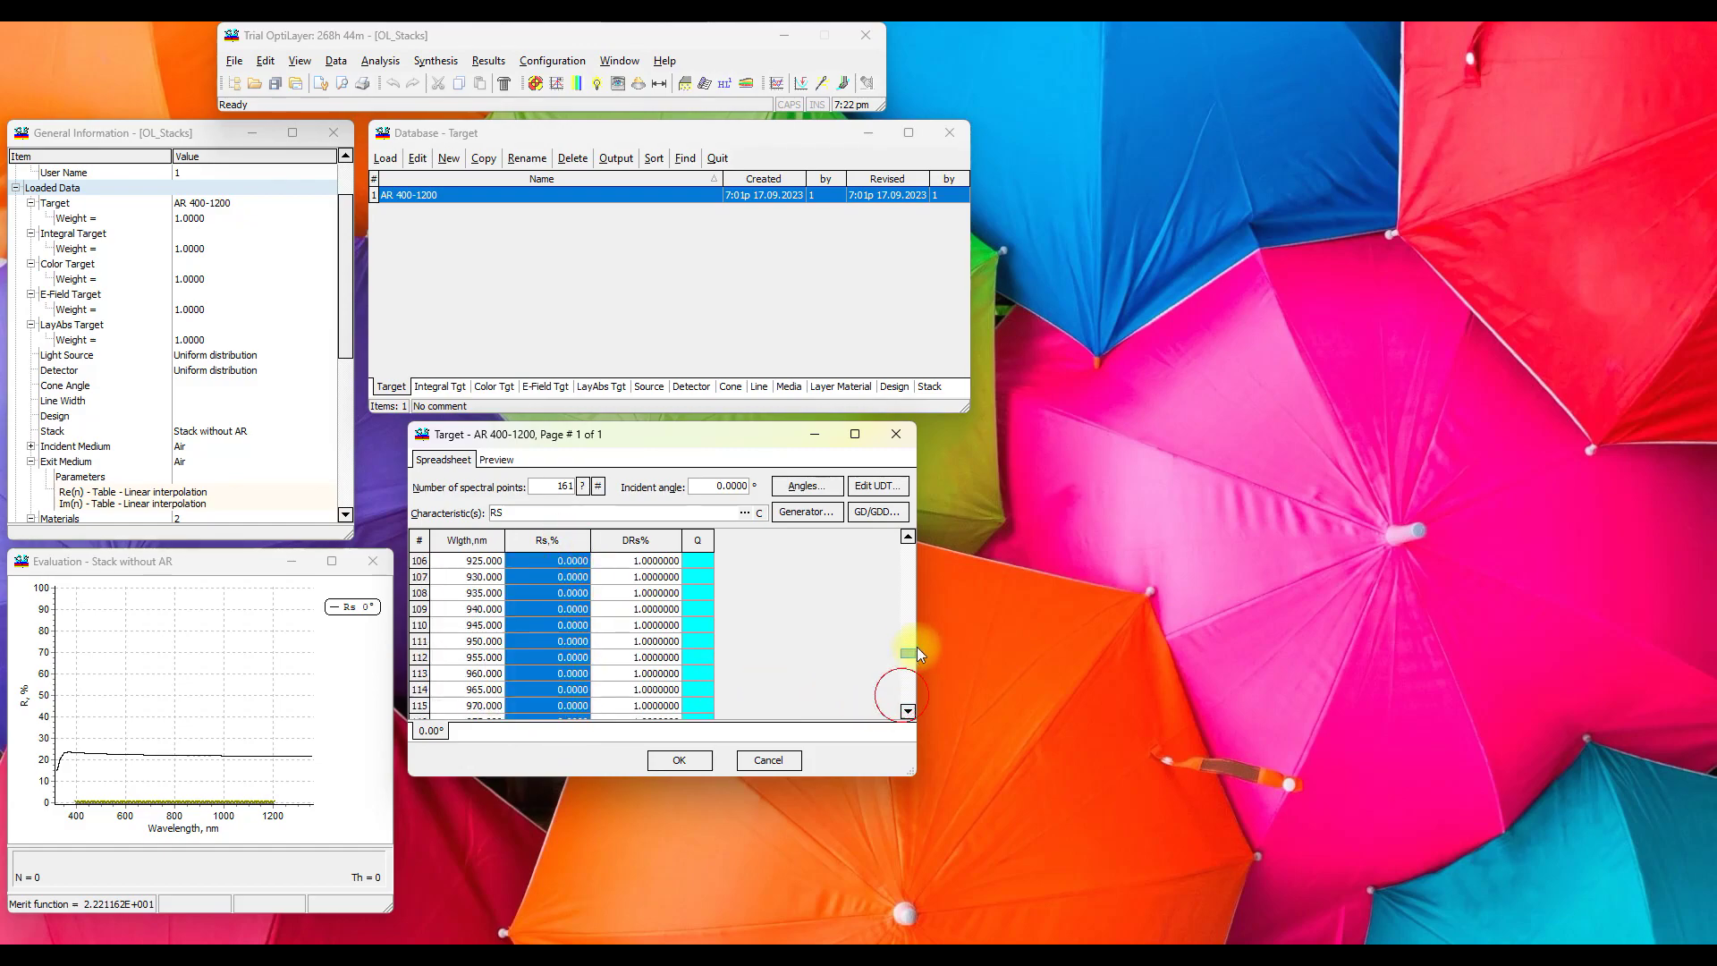
click(497, 459)
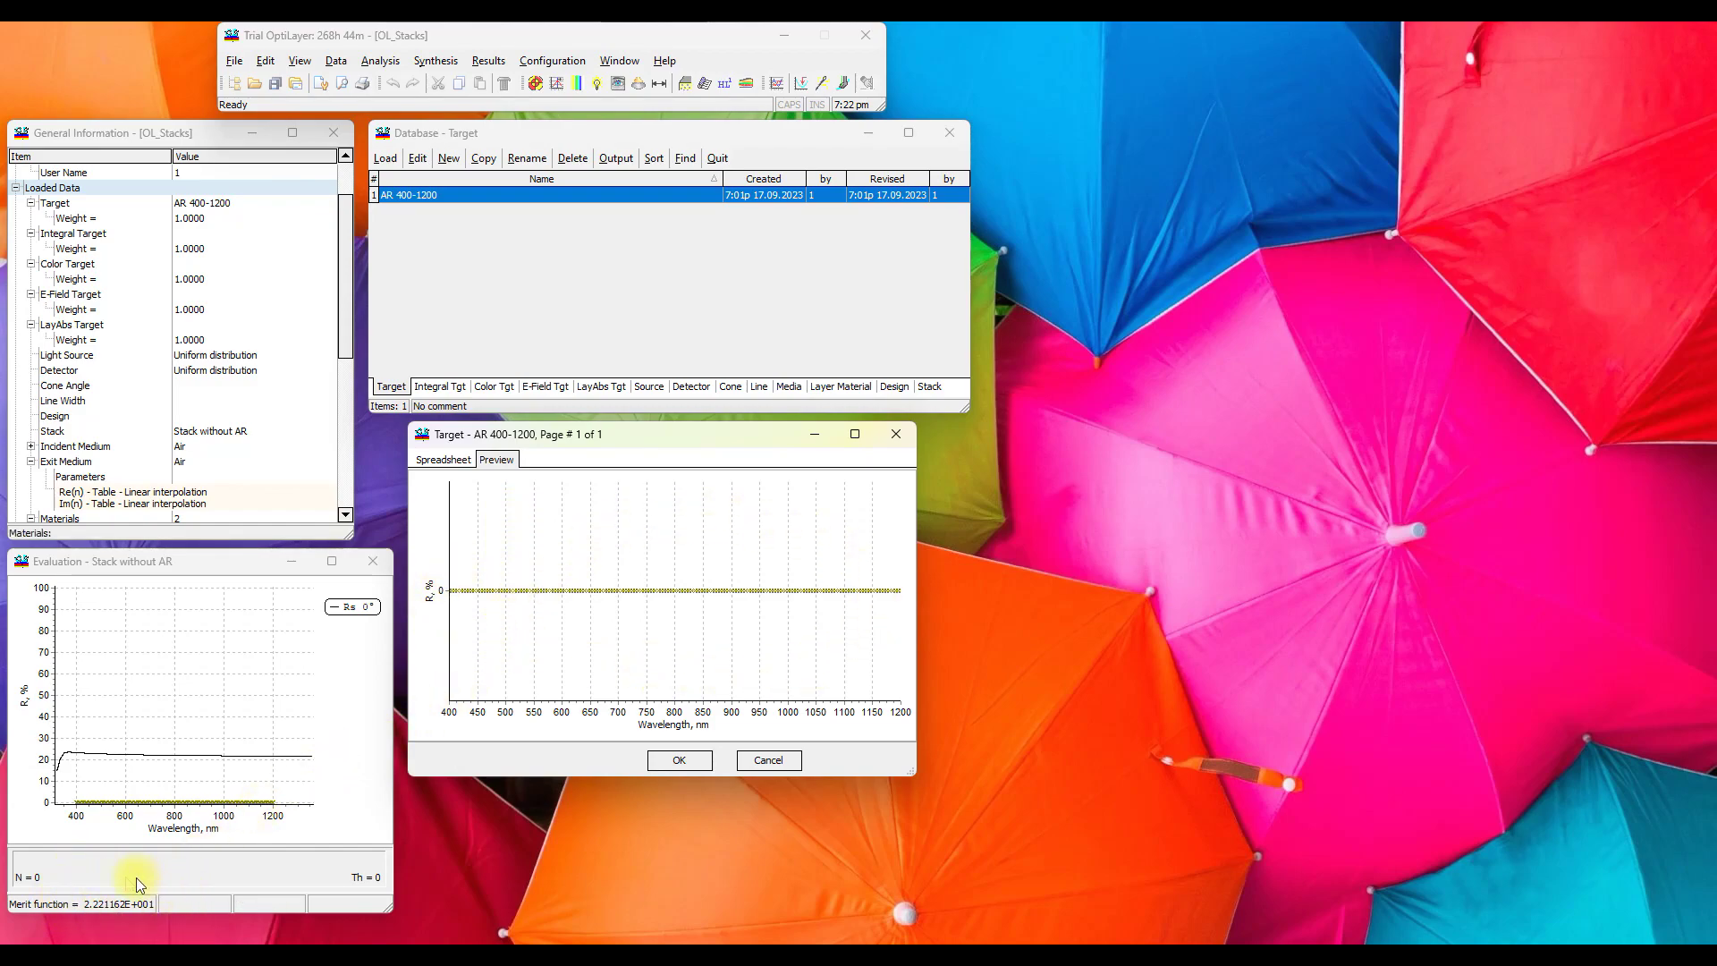
click(675, 765)
drag(255, 763, 313, 765)
right_click(238, 766)
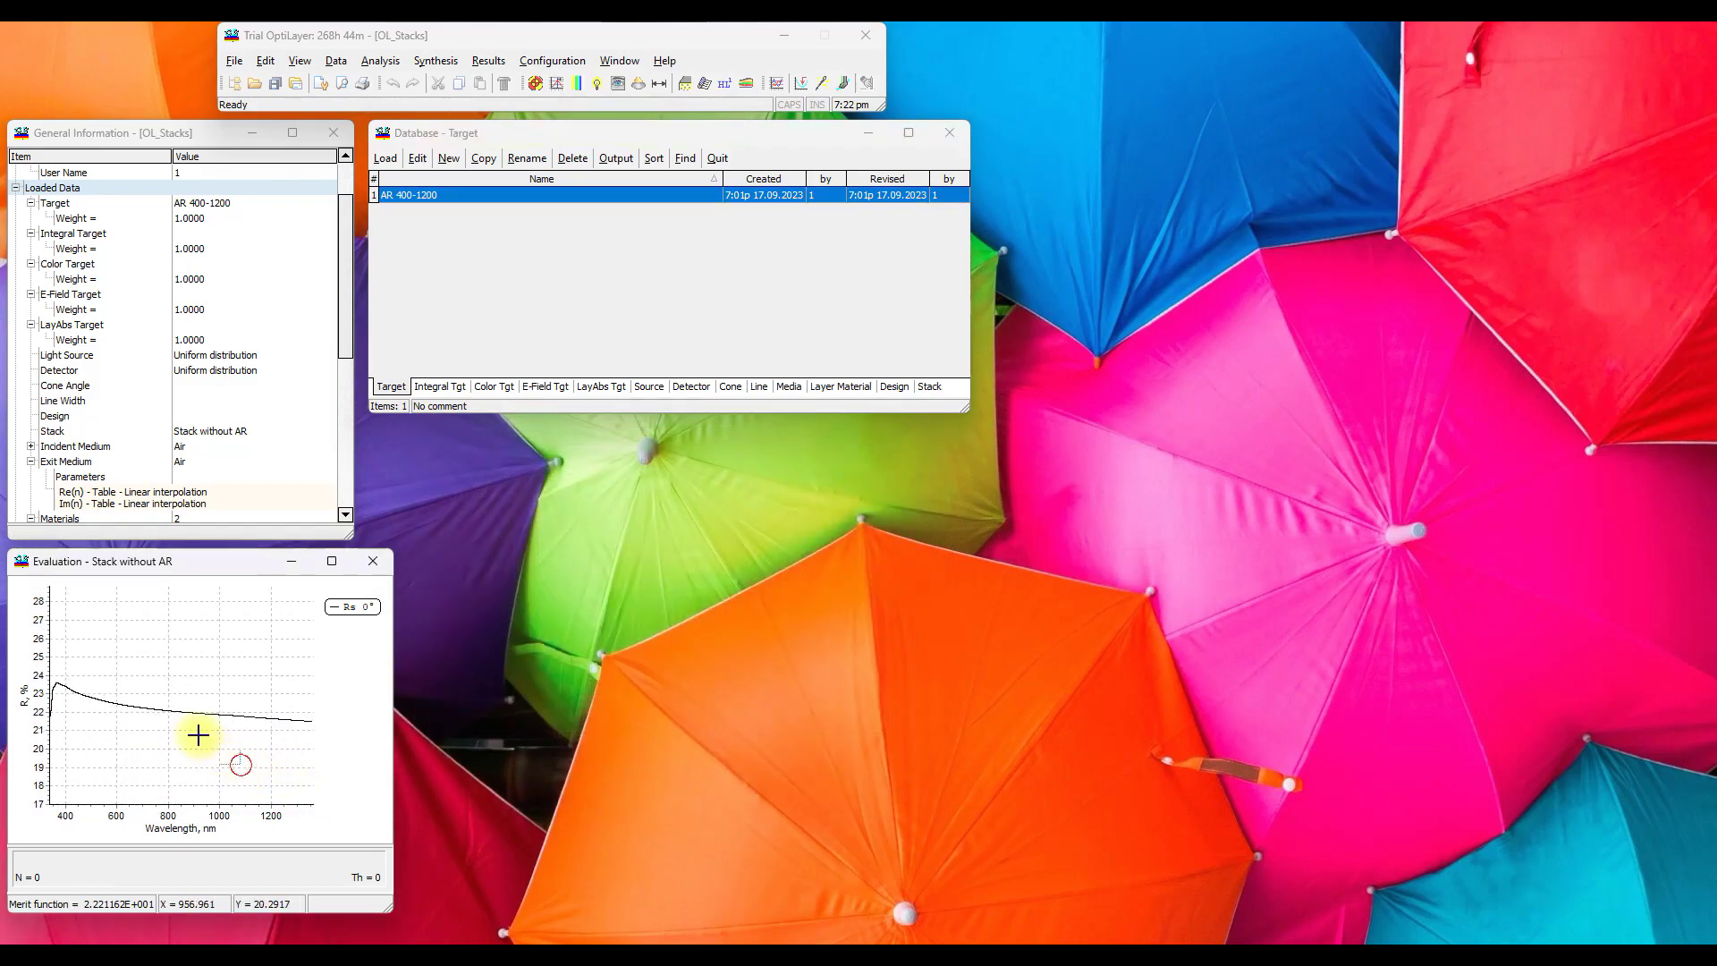
Step: Load the target AR 400-1200 and the layer materials Nb2O5 and SIO2
click(385, 158)
click(839, 386)
click(411, 196)
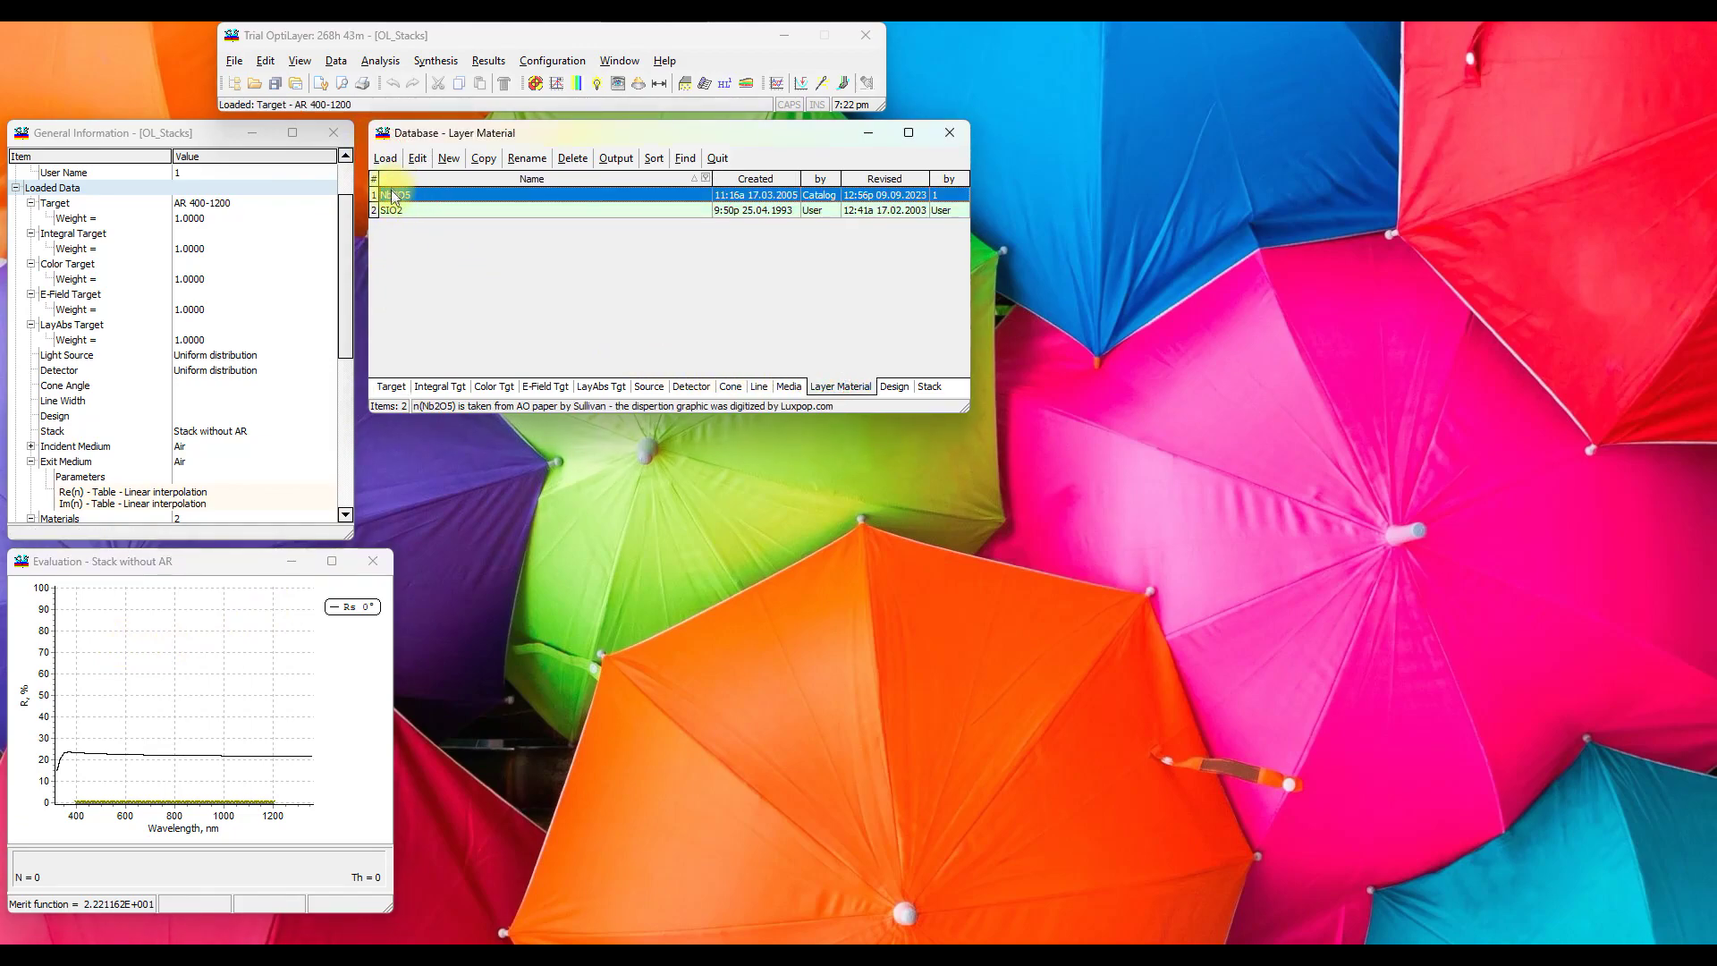
click(386, 159)
click(384, 209)
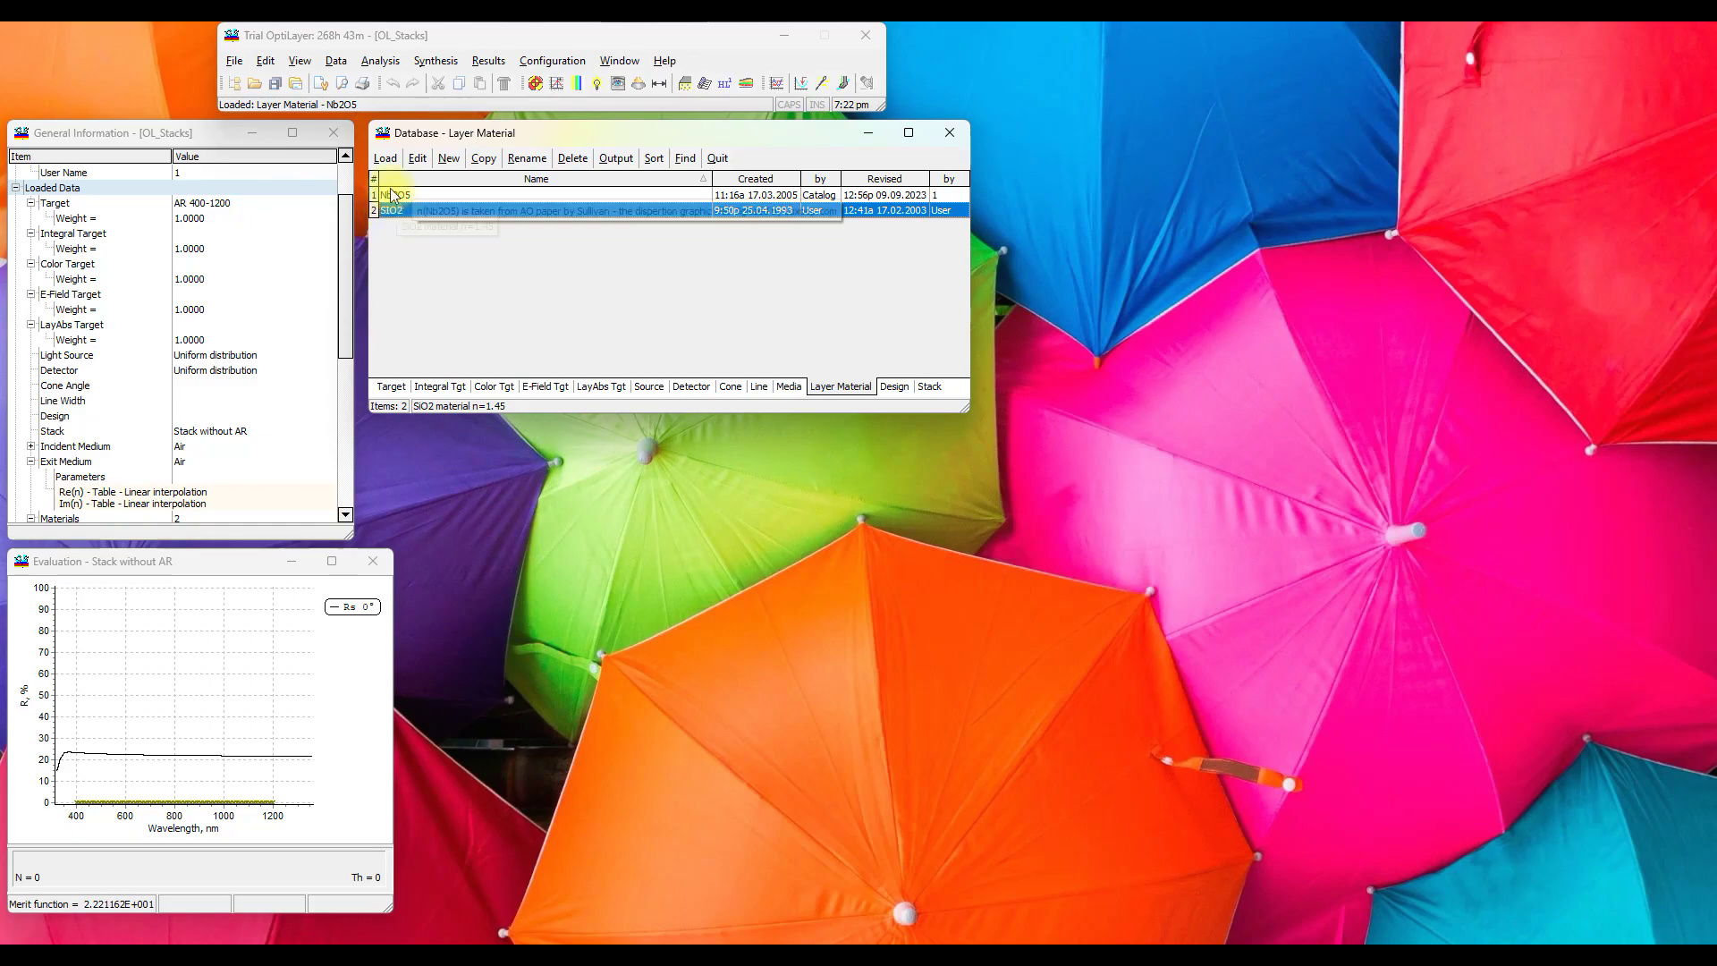
click(385, 158)
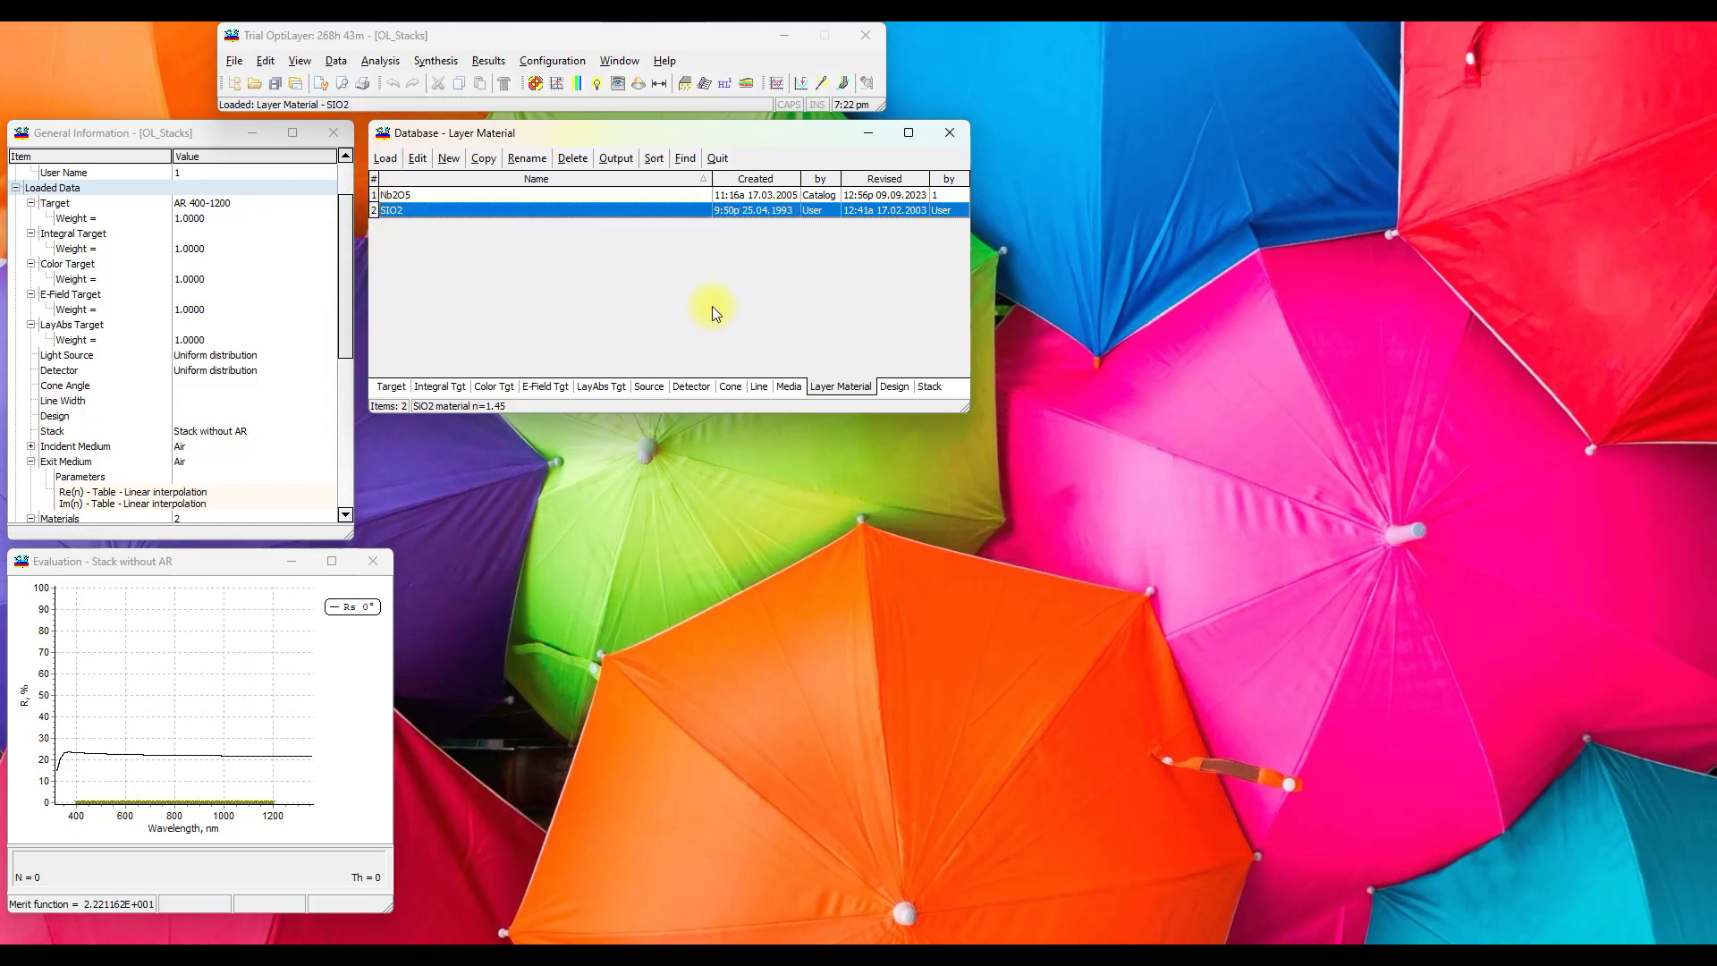
Step: Copy the stack "Stack without AR" in the database under the name "Stack with AR"
click(928, 388)
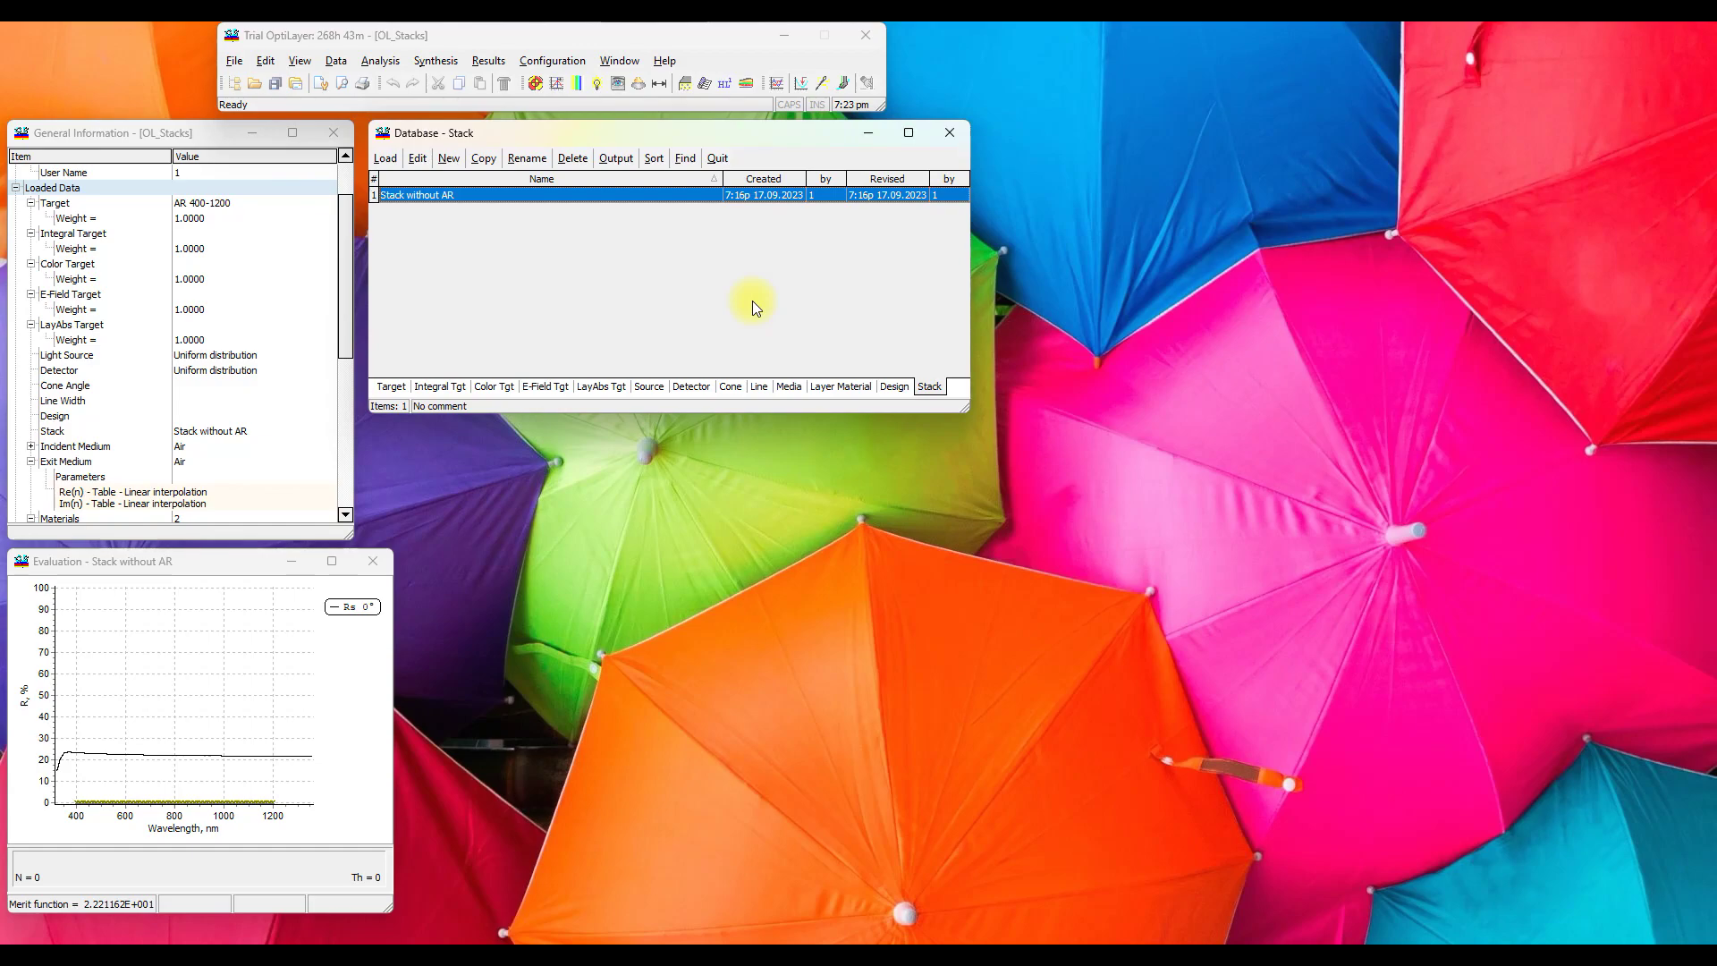
click(483, 158)
click(685, 449)
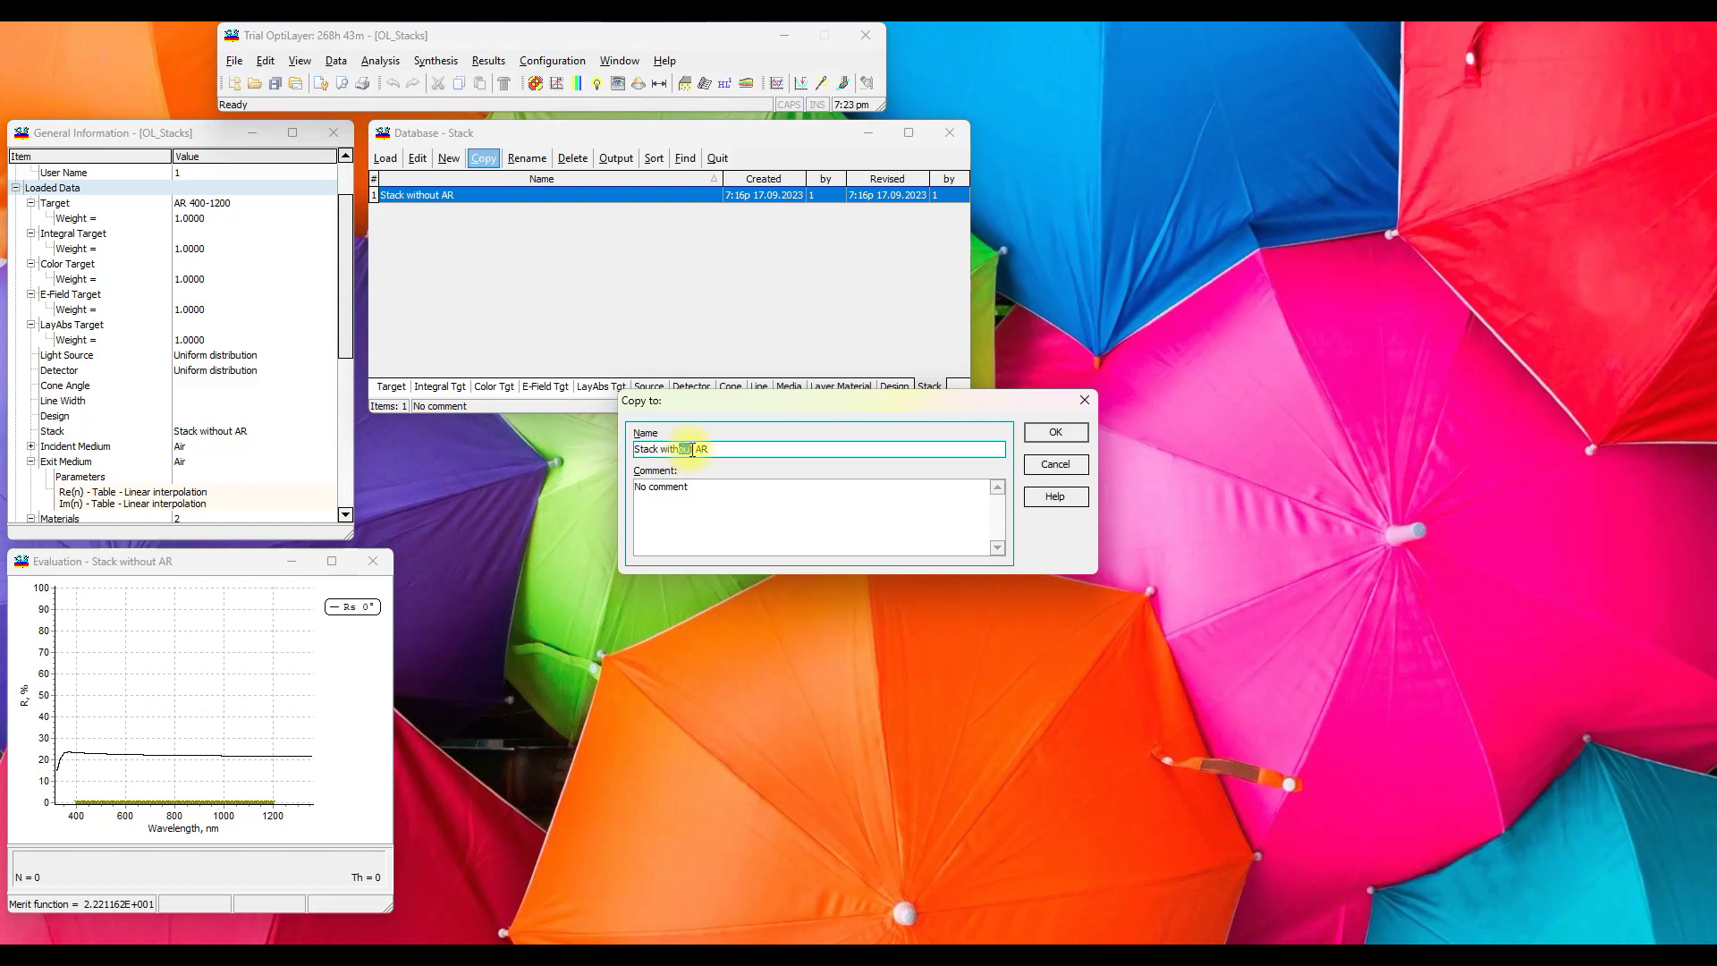
key(Return)
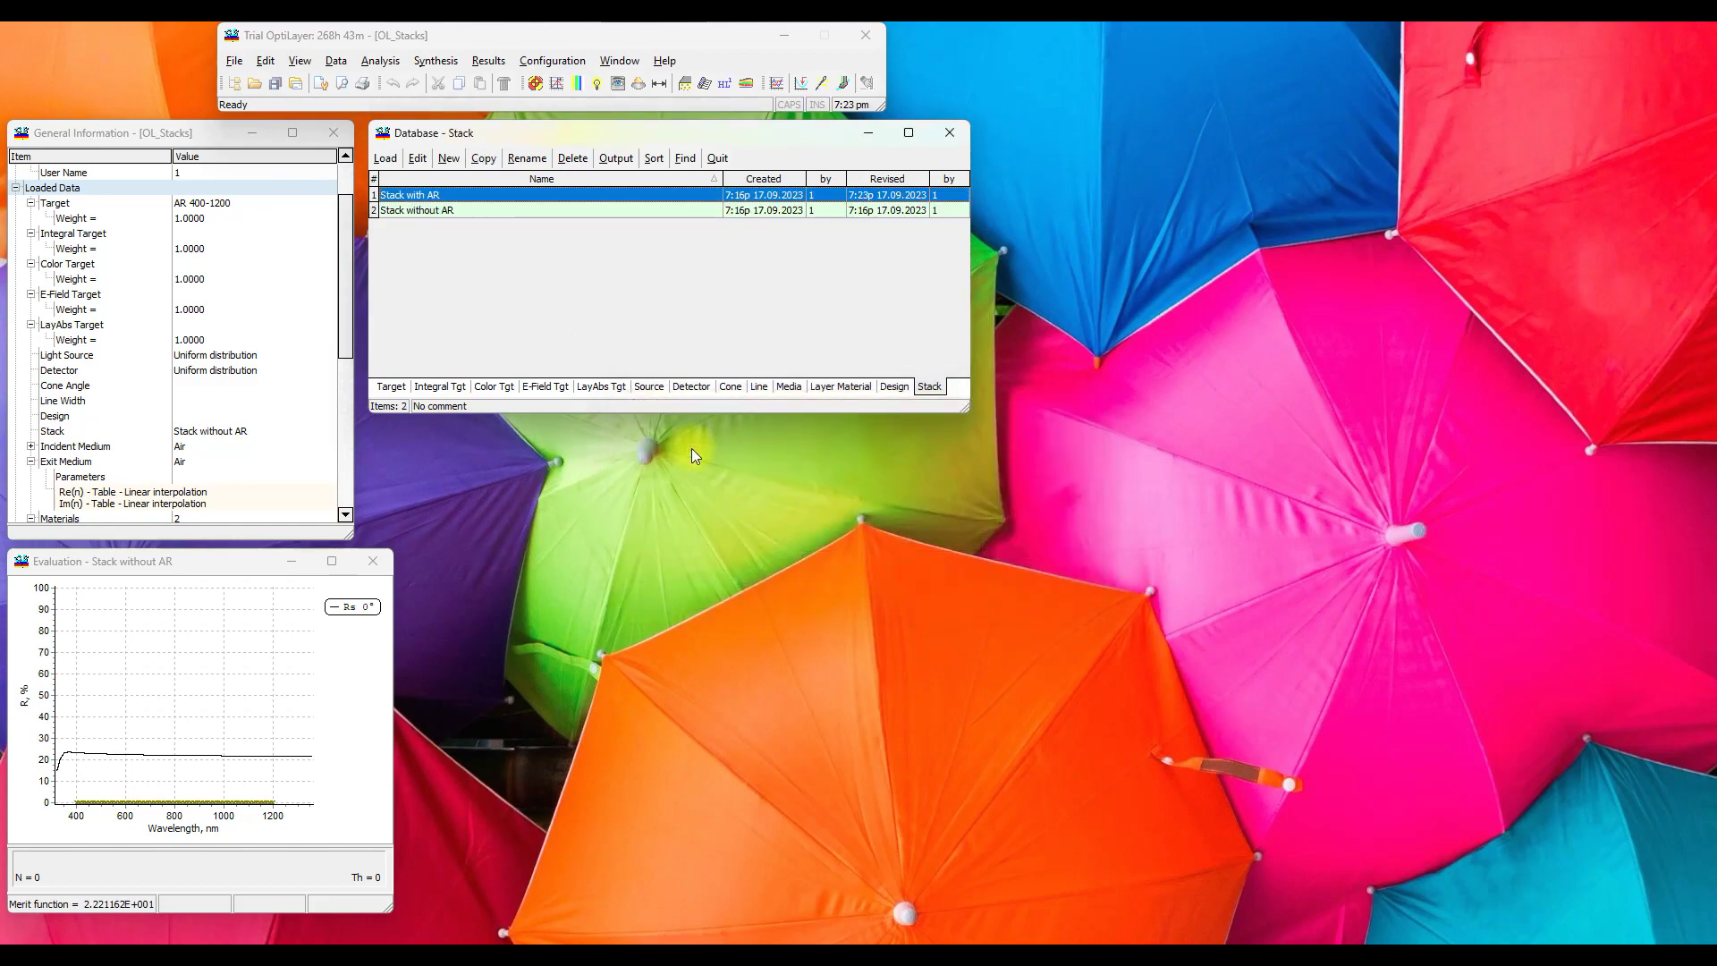
Step: Edit "Stack with AR" and assign the coating 1L to boundaries Inc-1, 1-2 and 2-3
click(418, 158)
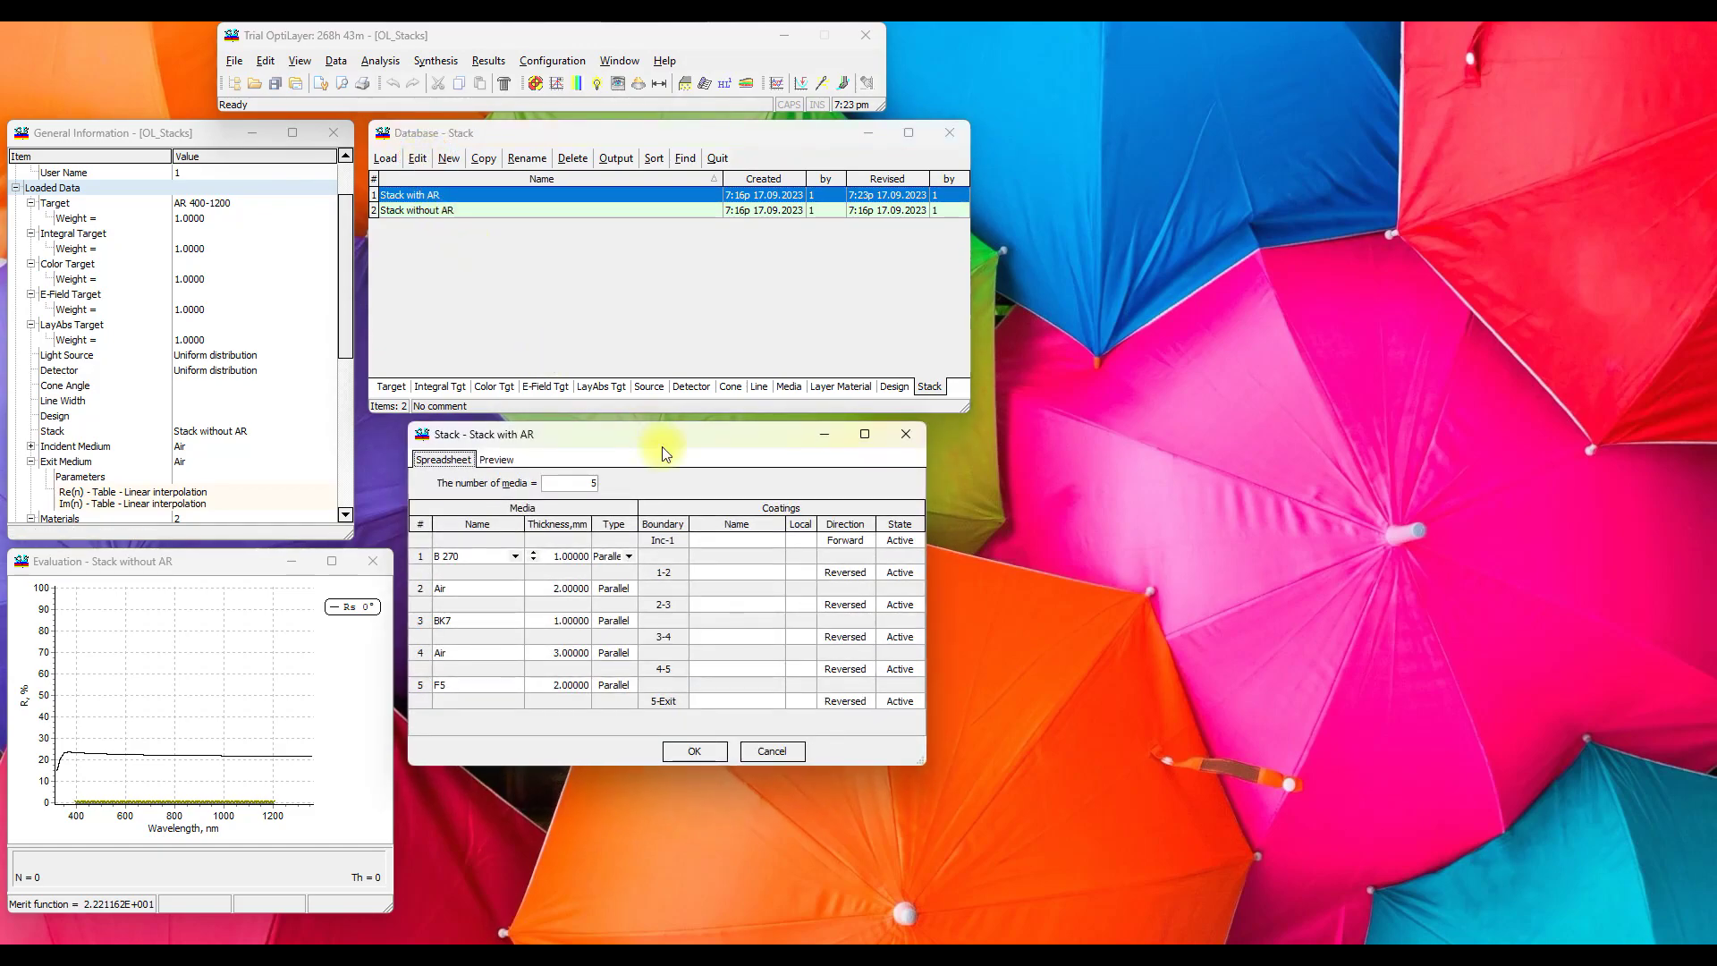
drag(617, 770, 620, 906)
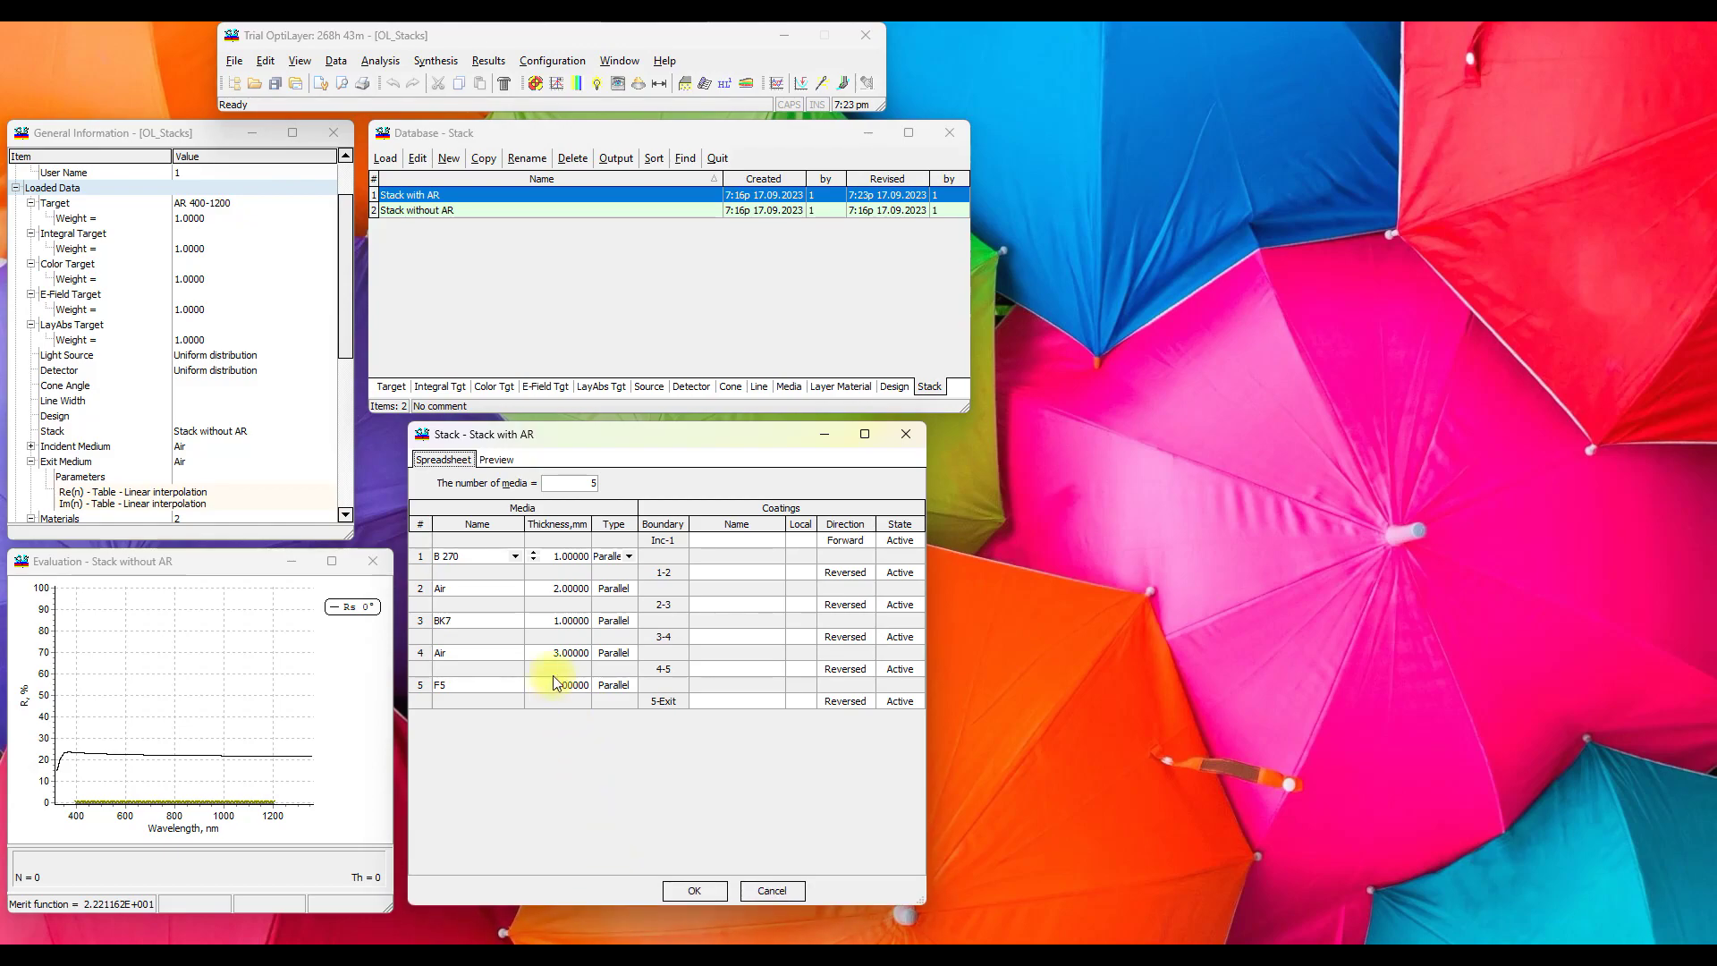
click(759, 540)
click(776, 540)
click(754, 556)
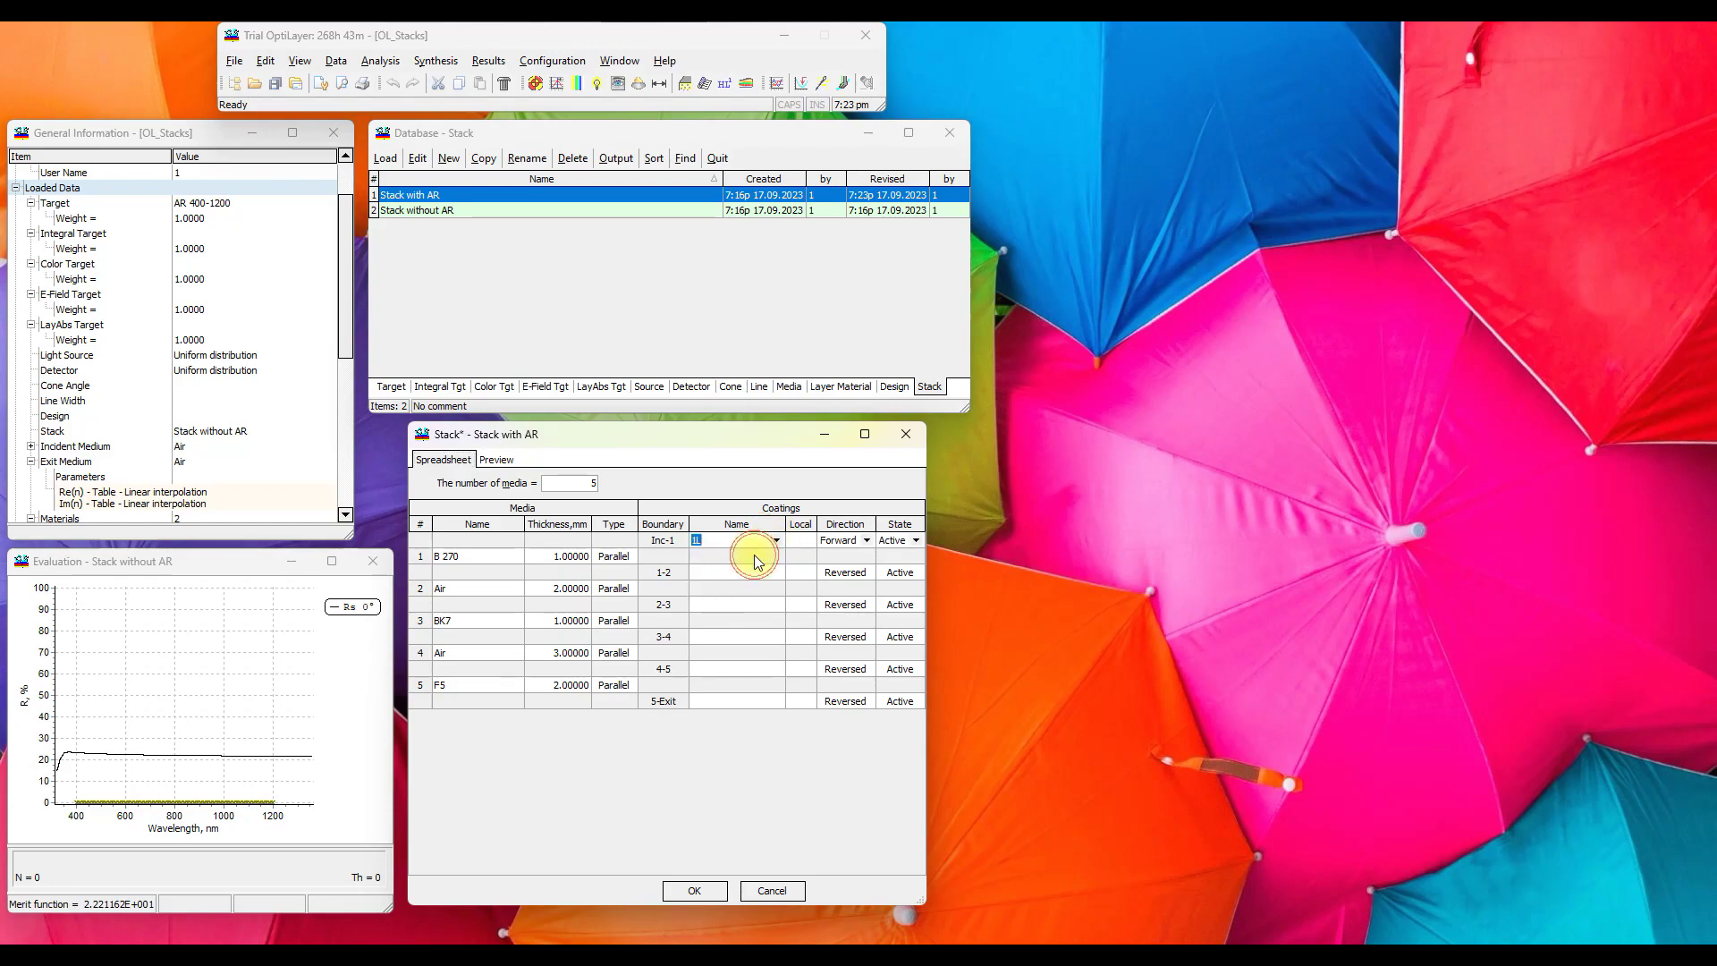
click(751, 573)
click(776, 572)
click(746, 603)
click(748, 604)
click(775, 604)
click(742, 617)
Step: Assign the coating 1L to boundaries 3-4, 4-5 and 5-Exit
click(747, 639)
click(776, 637)
click(751, 649)
click(733, 670)
click(776, 669)
click(745, 681)
click(760, 702)
click(757, 703)
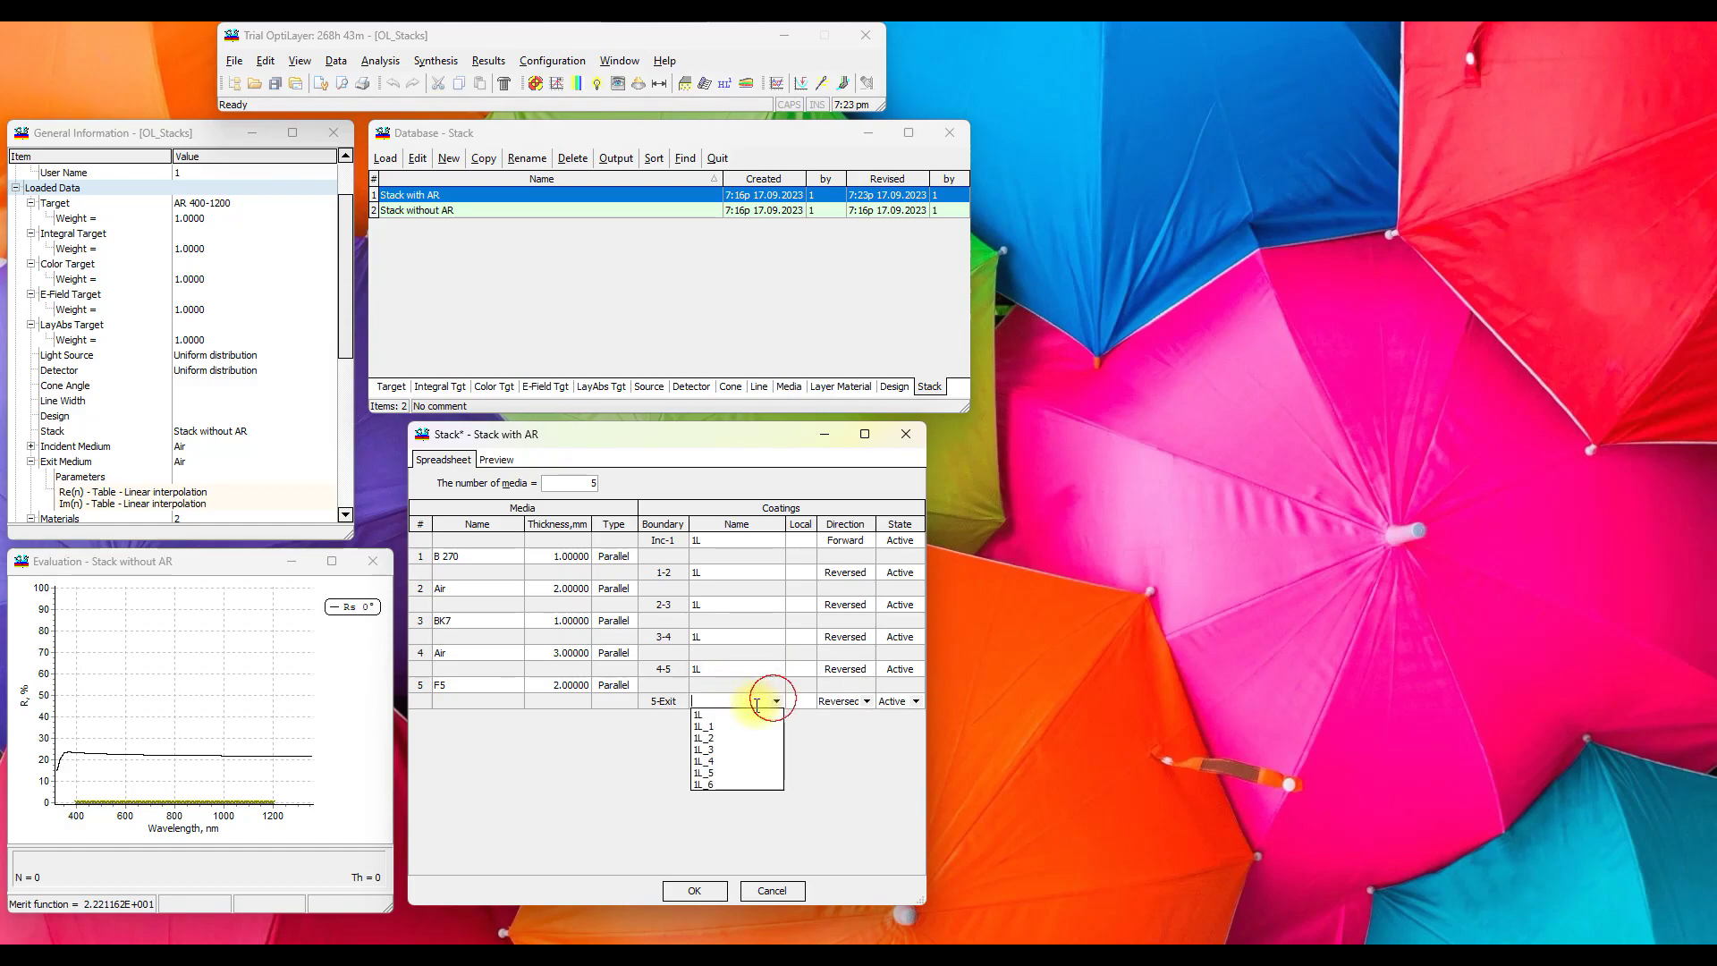
click(726, 715)
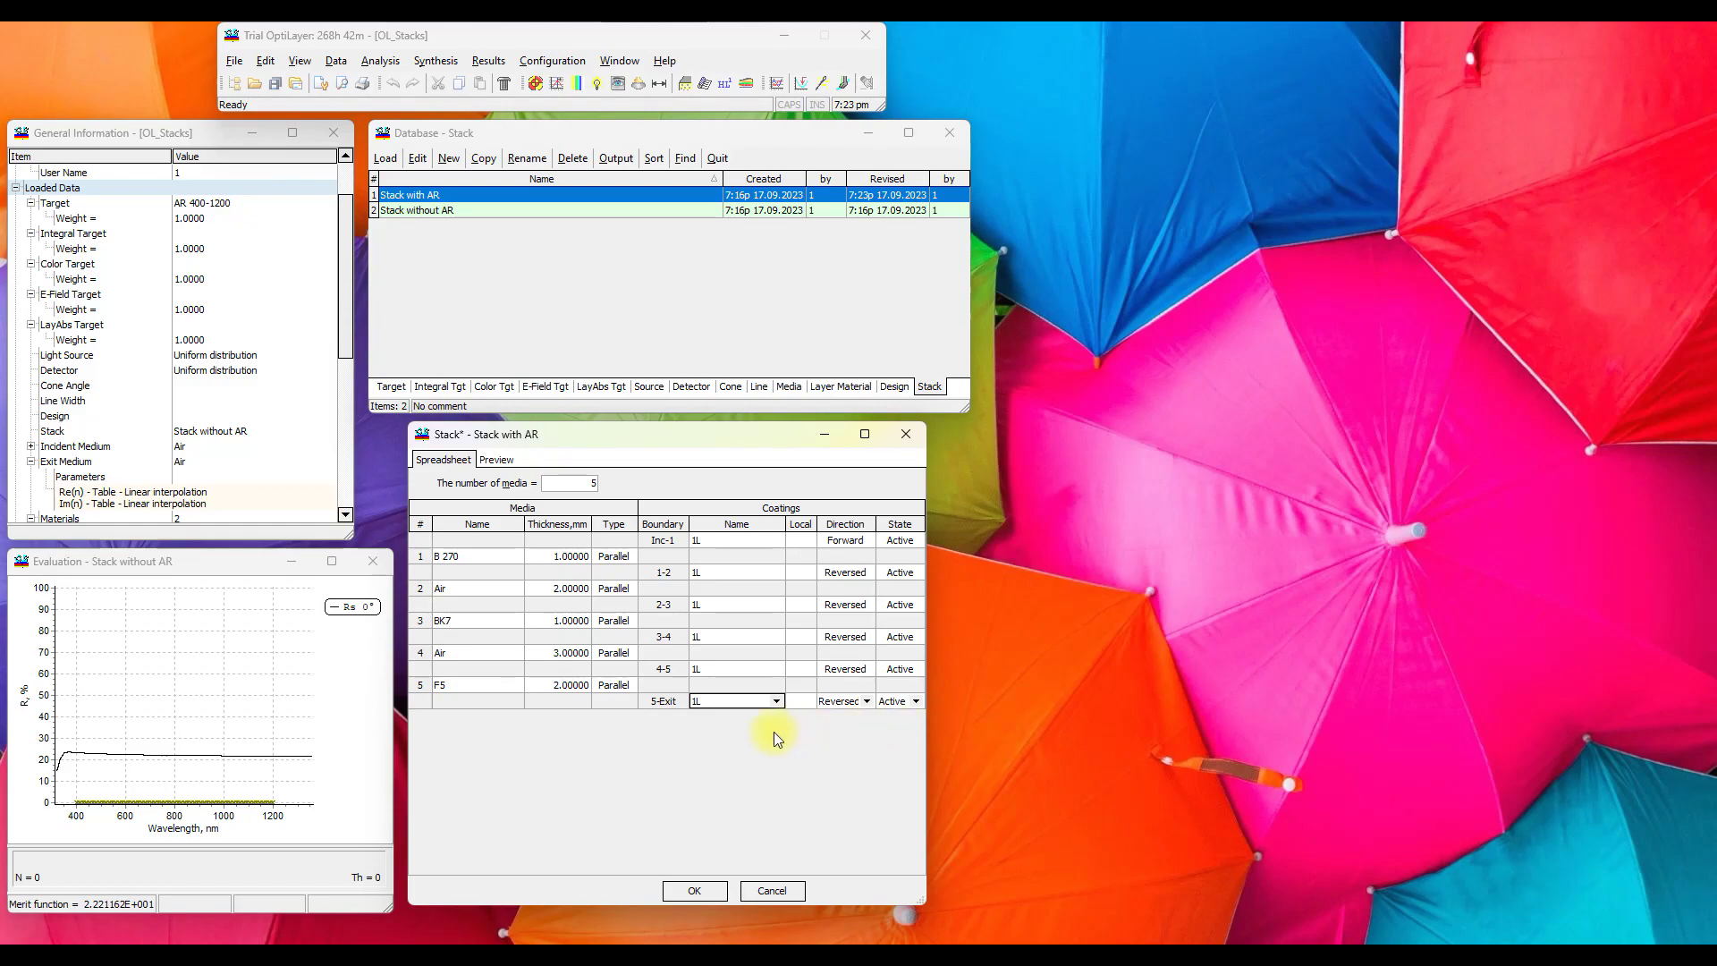
Step: Set the coating direction at boundaries 2-3 and 4-5 to Forward
click(845, 524)
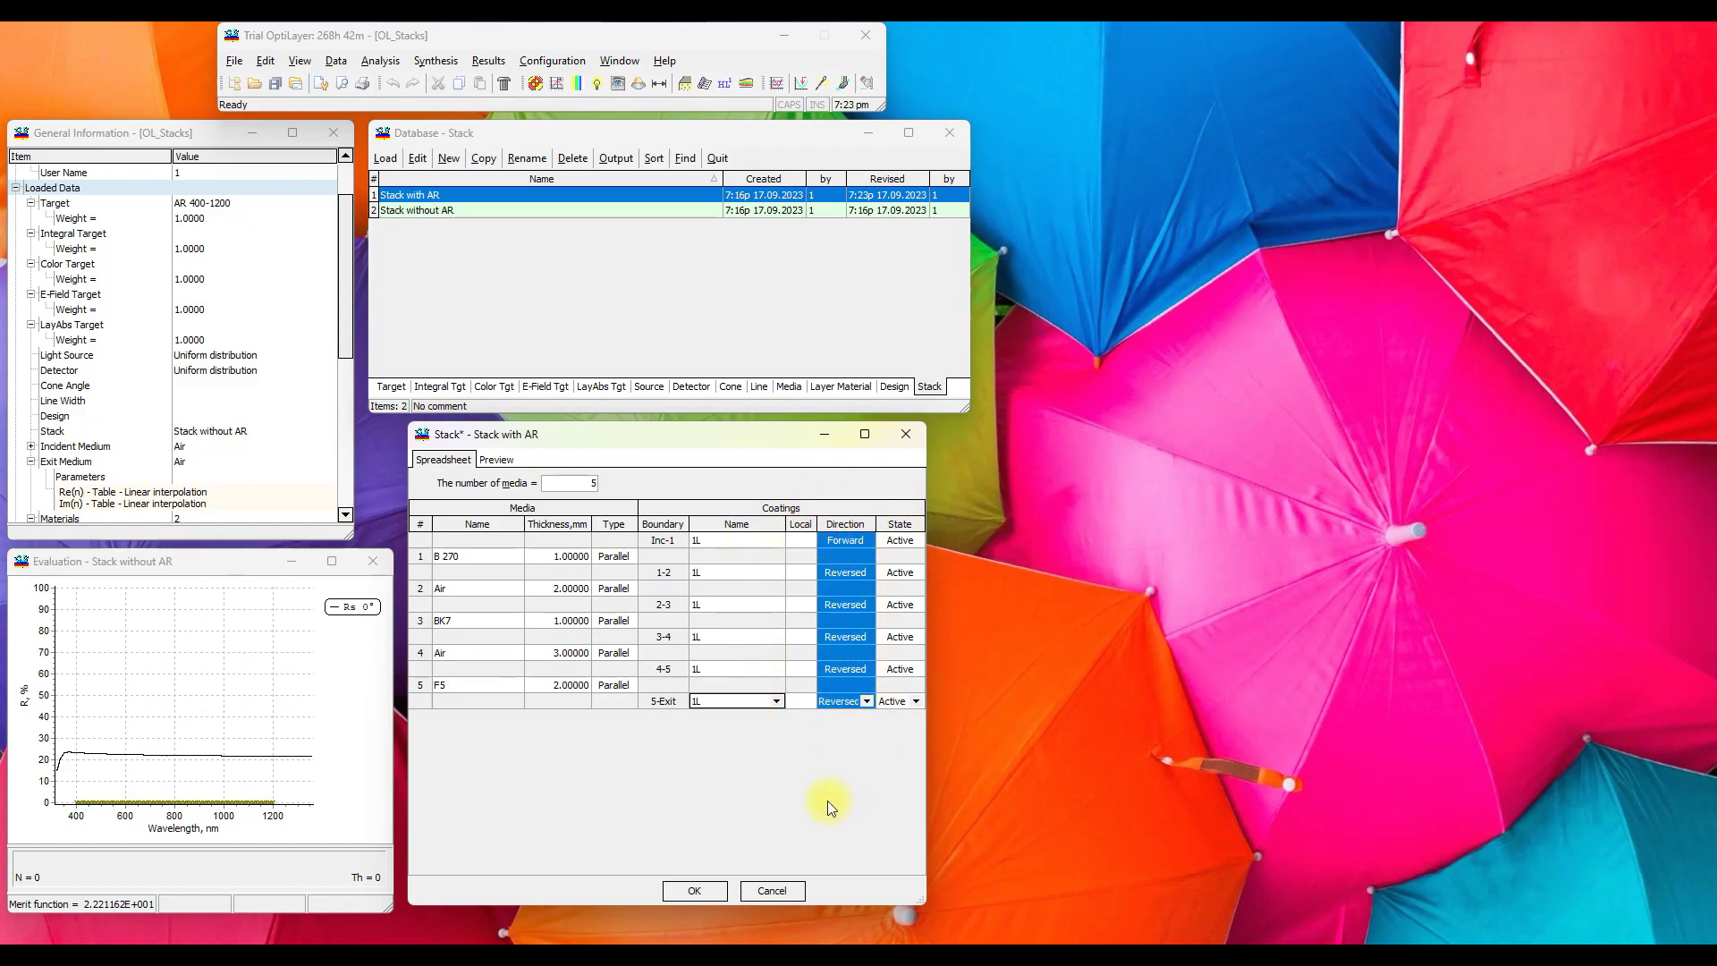
click(845, 543)
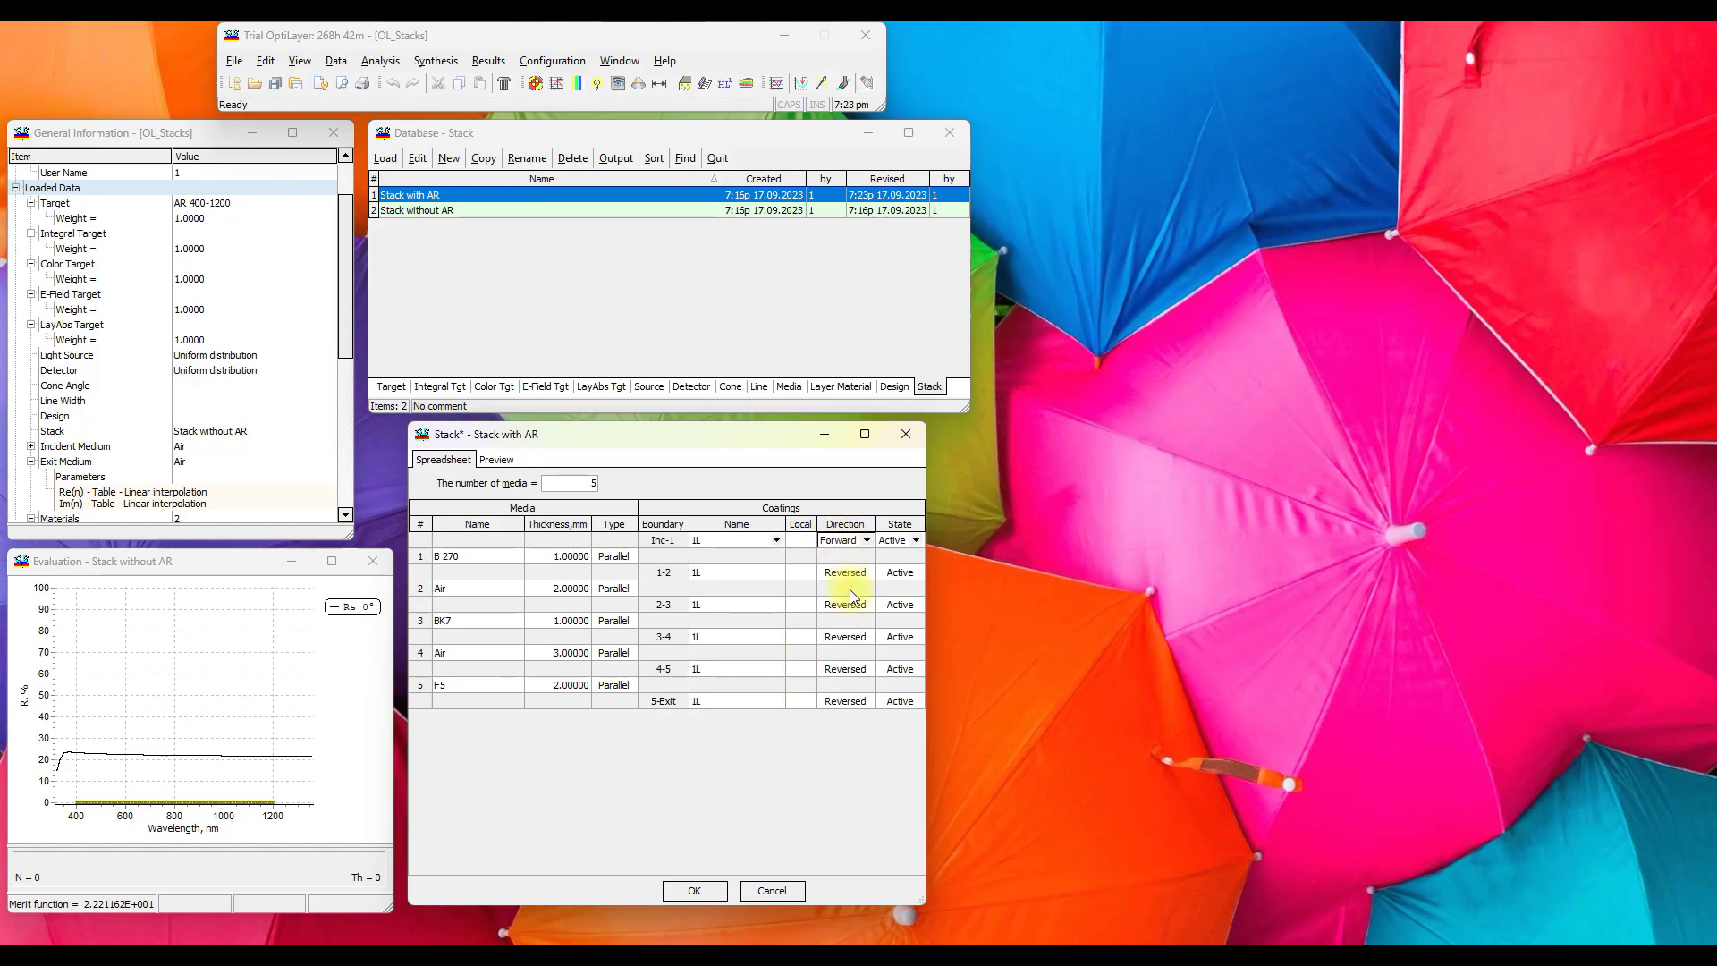
click(834, 570)
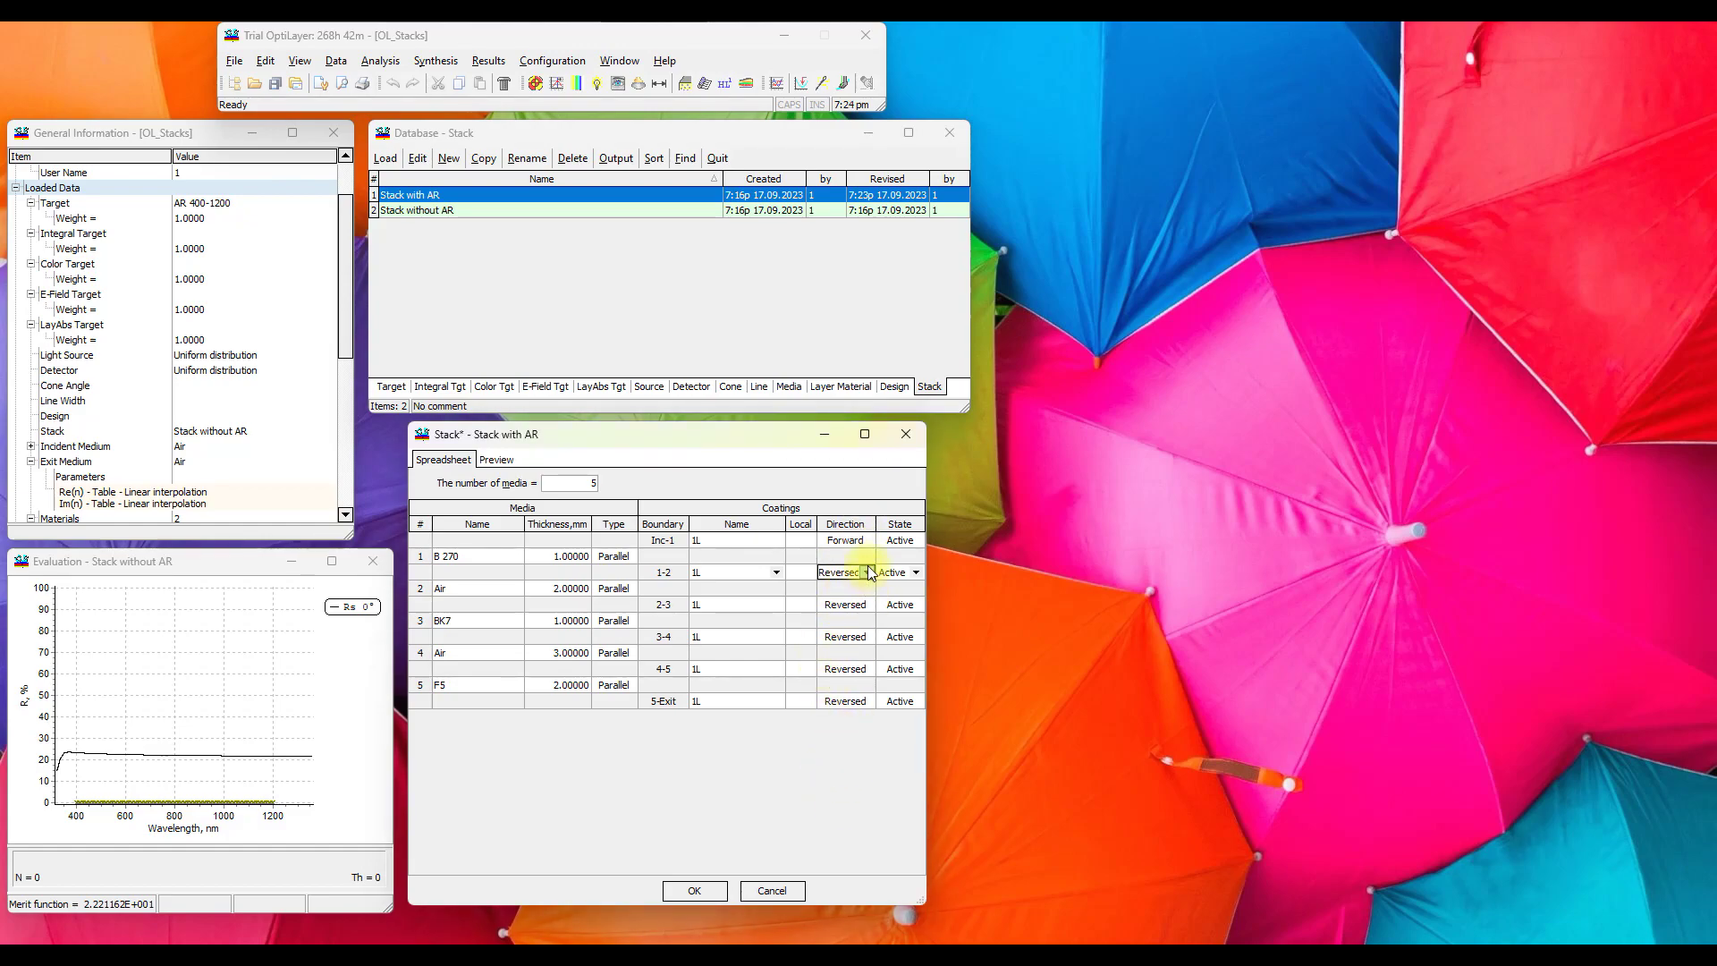
click(864, 604)
click(865, 604)
click(840, 619)
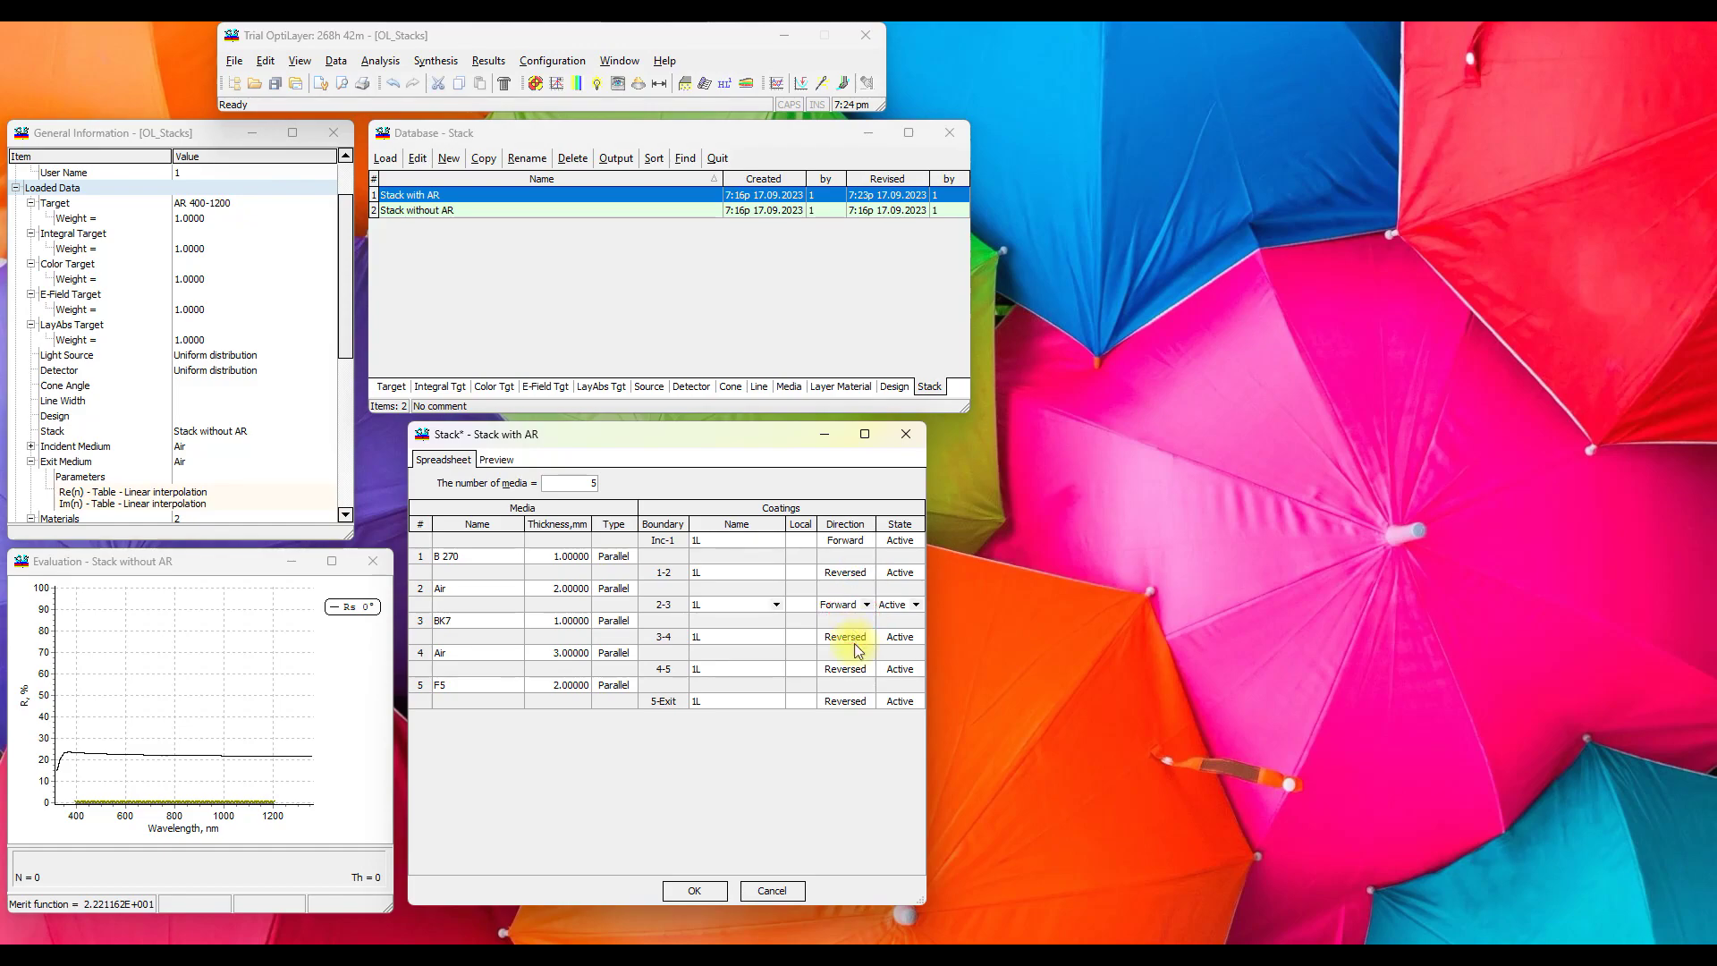
click(864, 668)
click(865, 669)
click(840, 683)
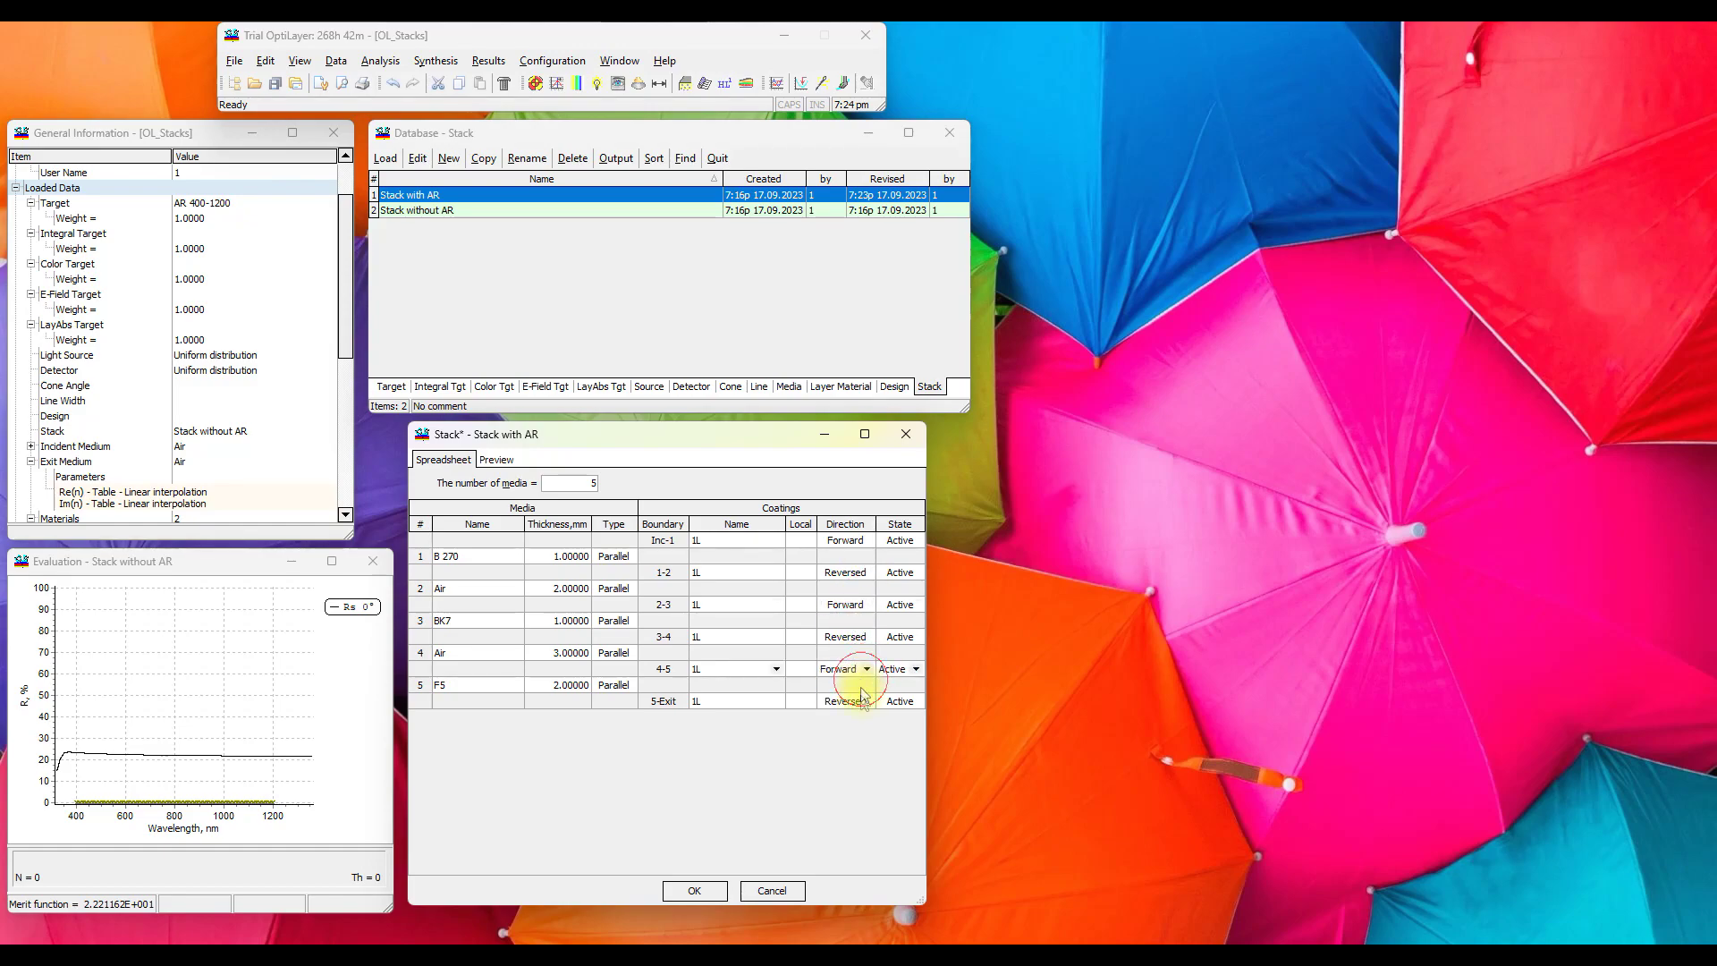
Step: Preview the coated stack, save its changes and load "Stack with AR"
click(504, 462)
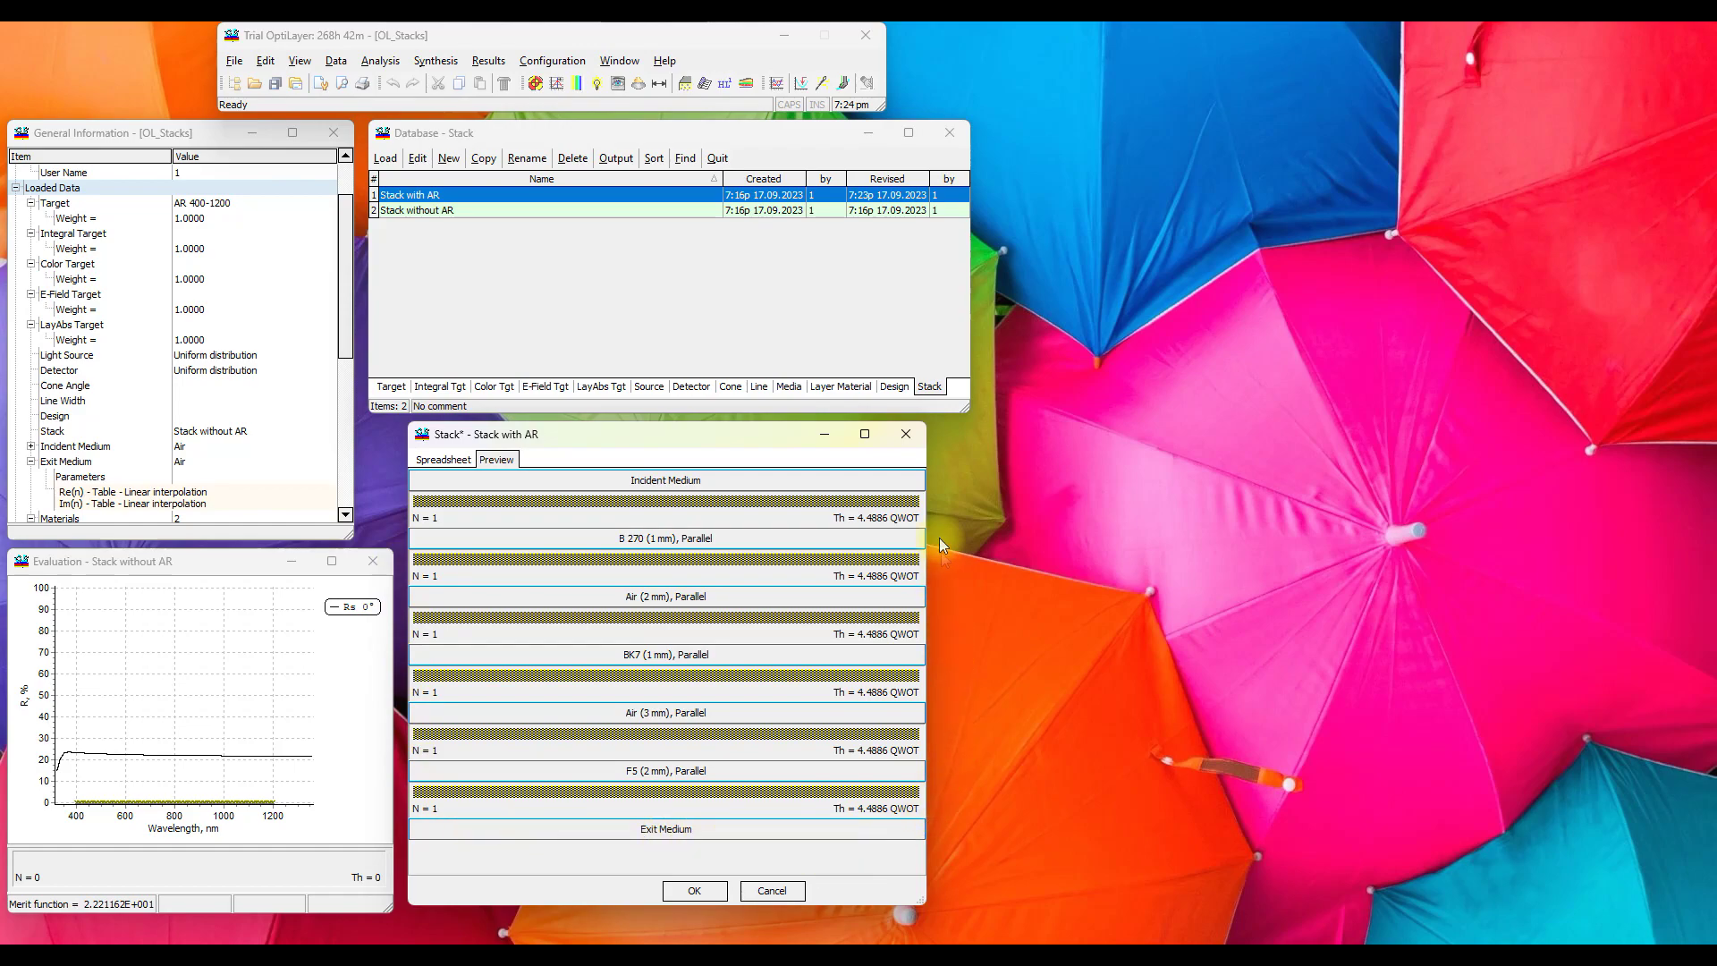
click(705, 892)
click(386, 159)
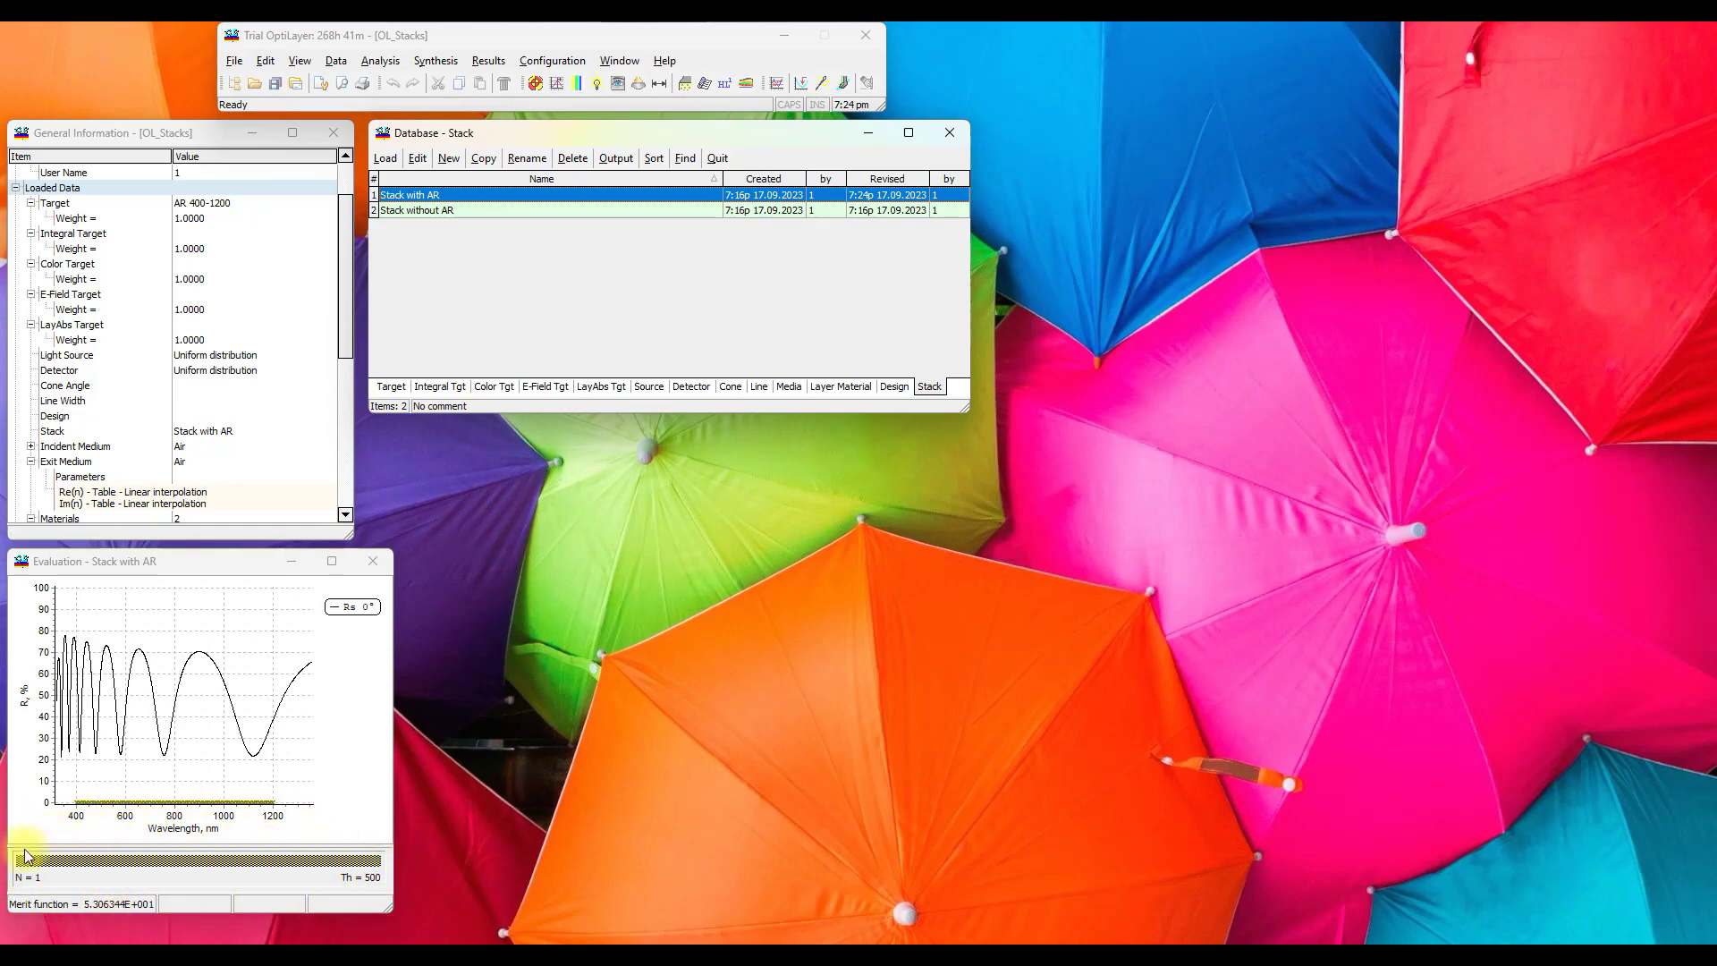
Step: Start the automatic synthesis of the AR coatings for "Stack with AR"
click(434, 61)
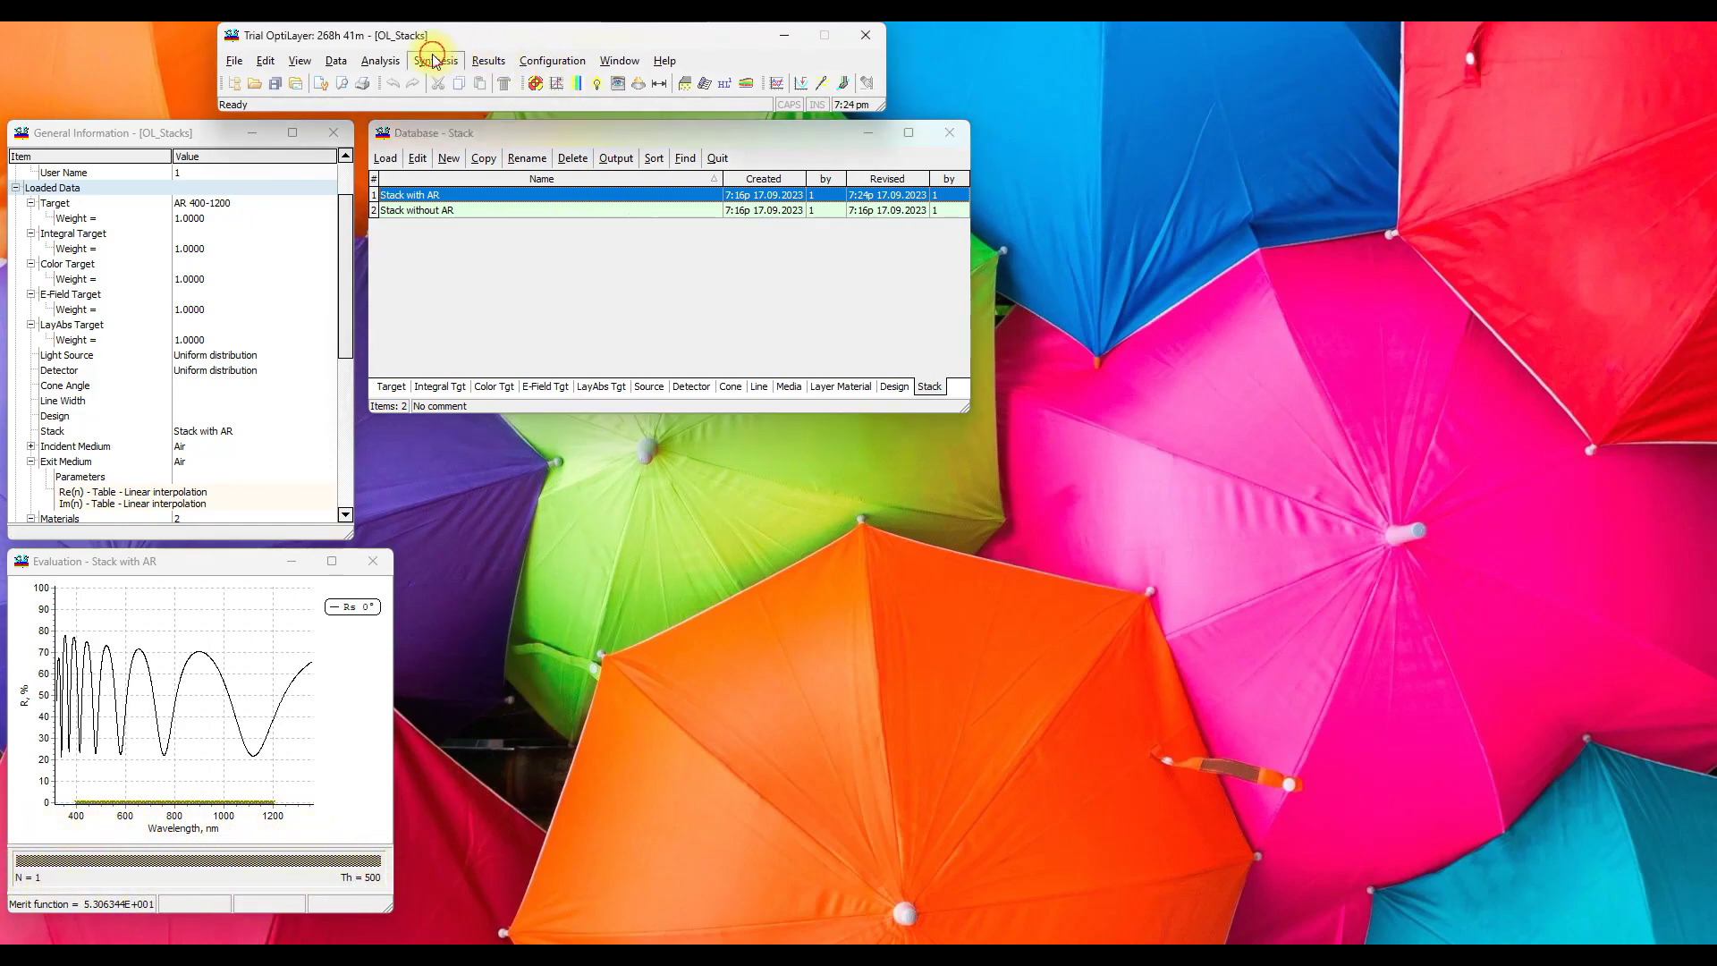
click(500, 215)
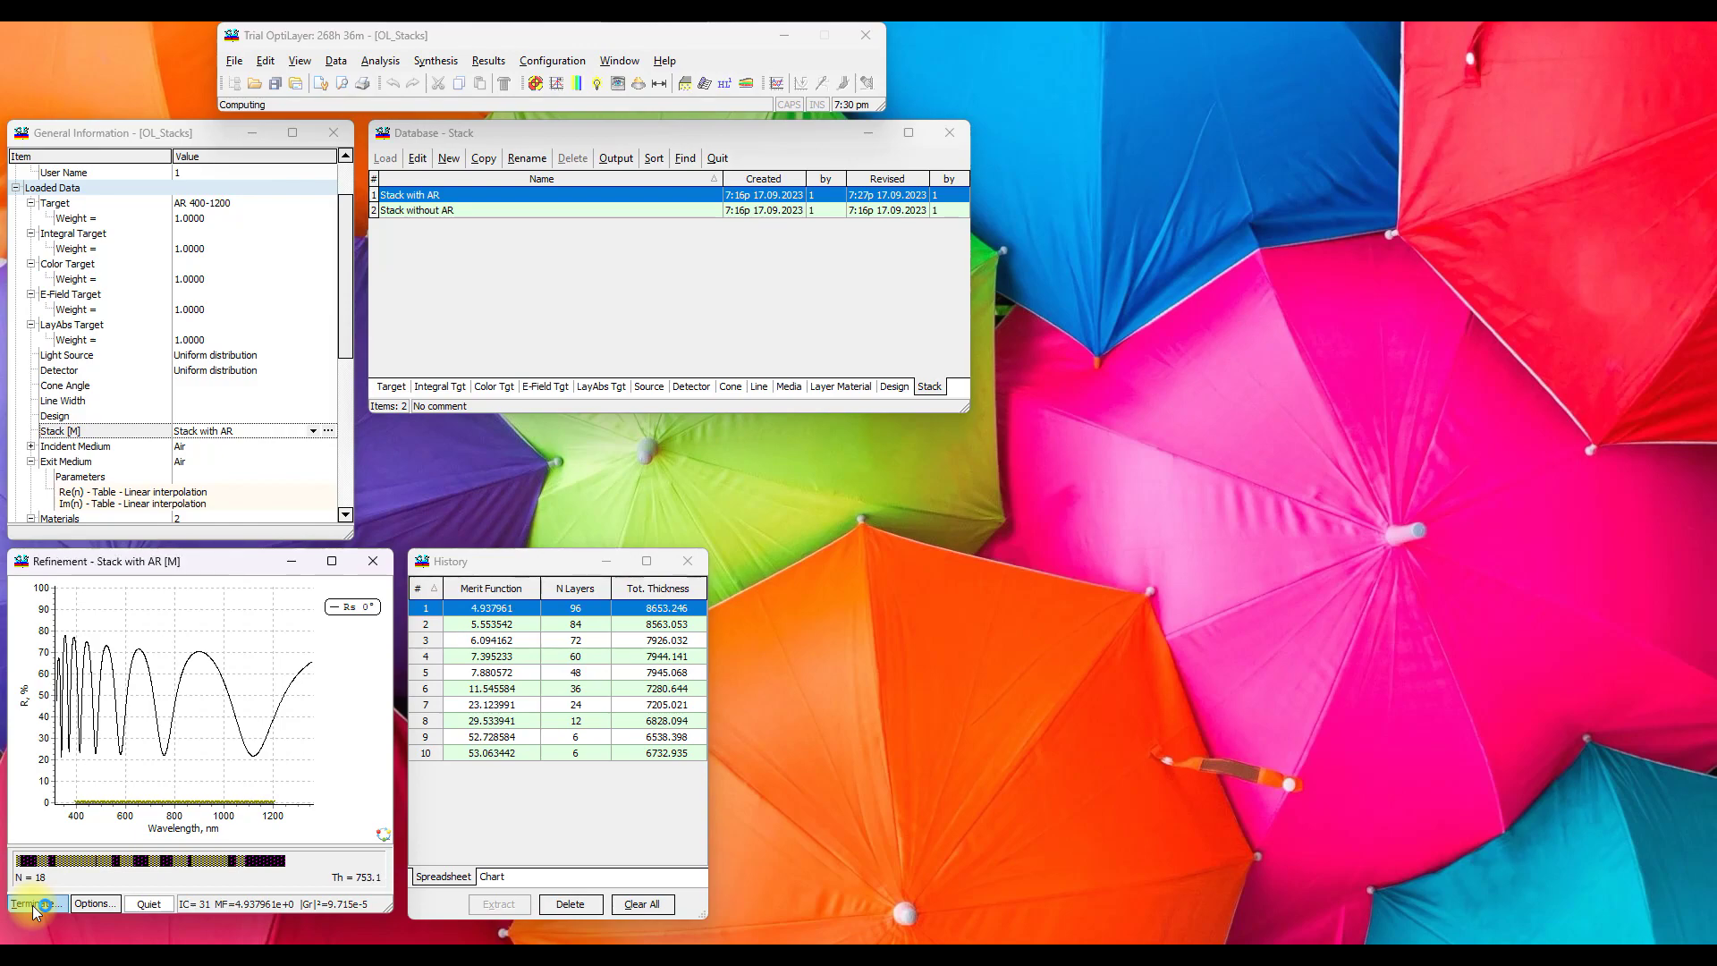
Step: Terminate the running synthesis and remove thin layers from "Stack with AR" automatically using the thickness stop criterion
click(34, 905)
click(931, 539)
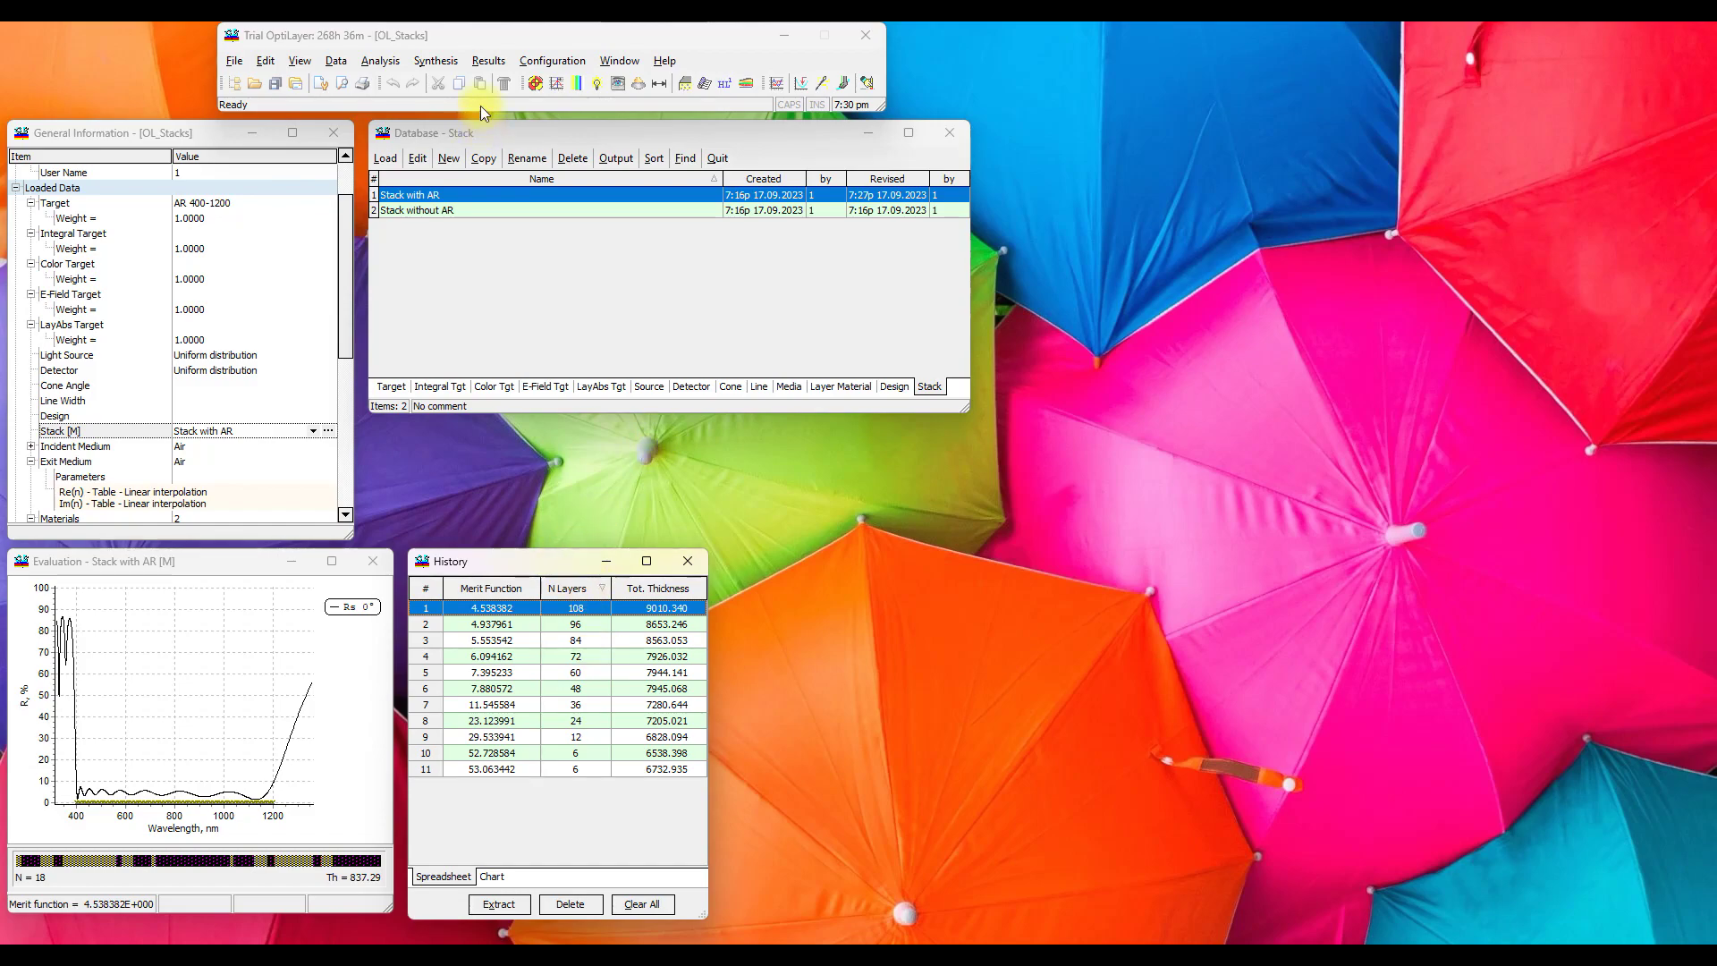
click(441, 61)
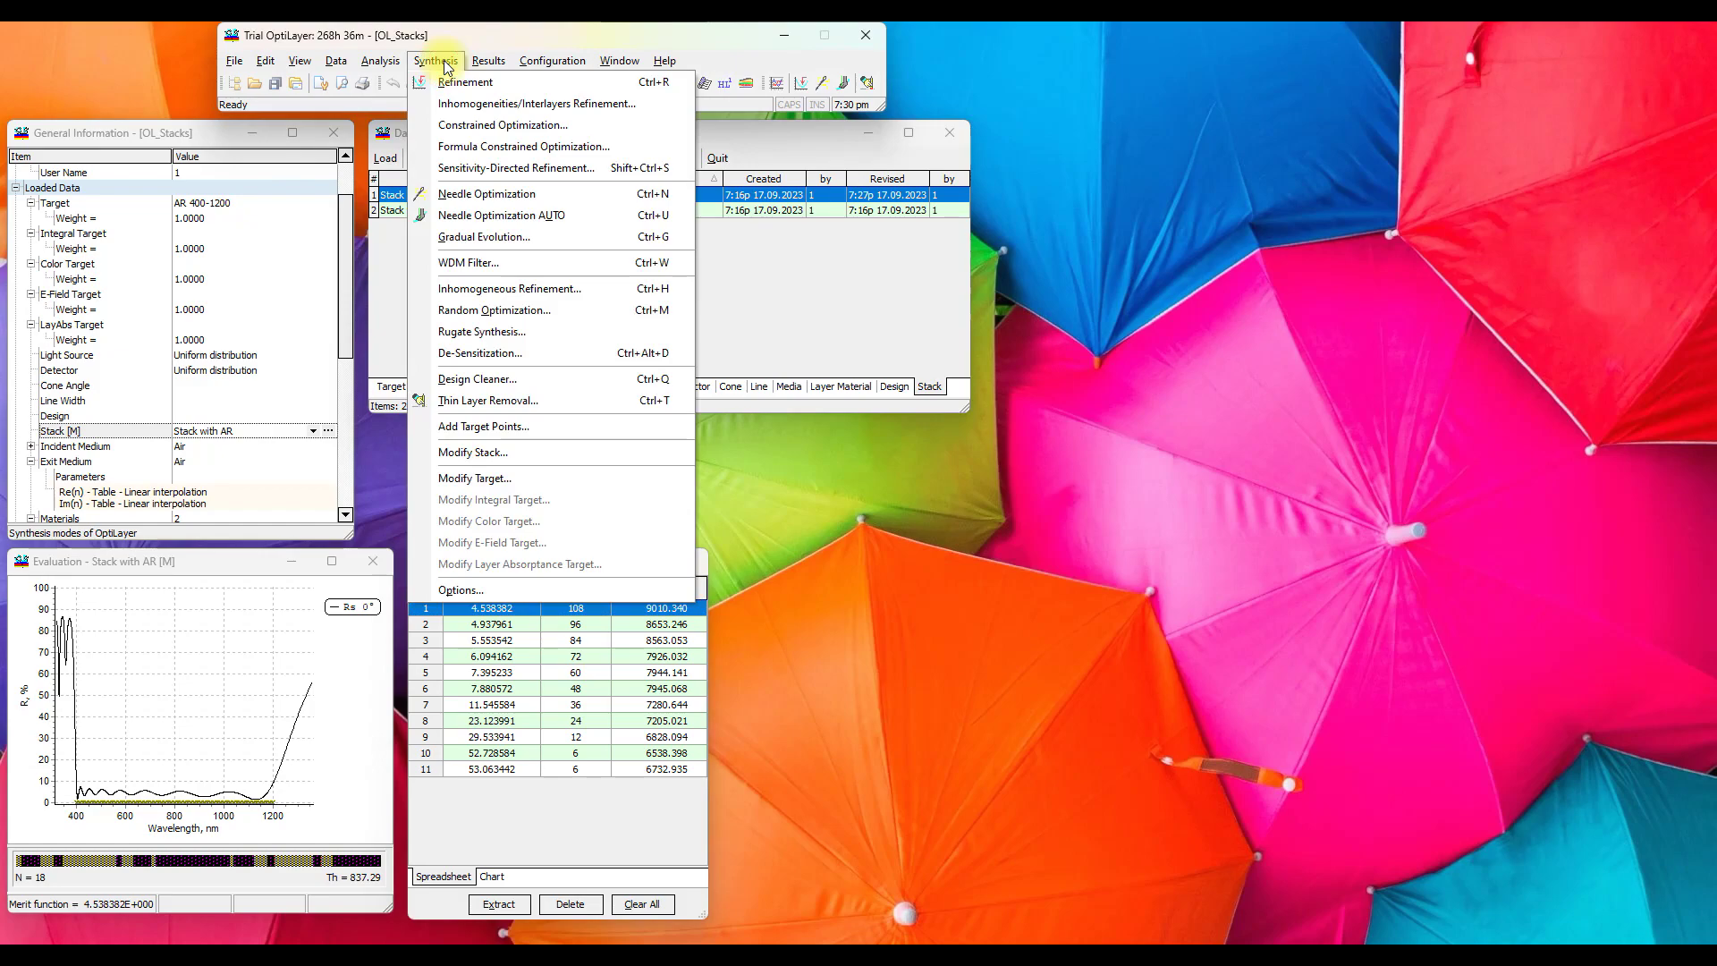
click(488, 401)
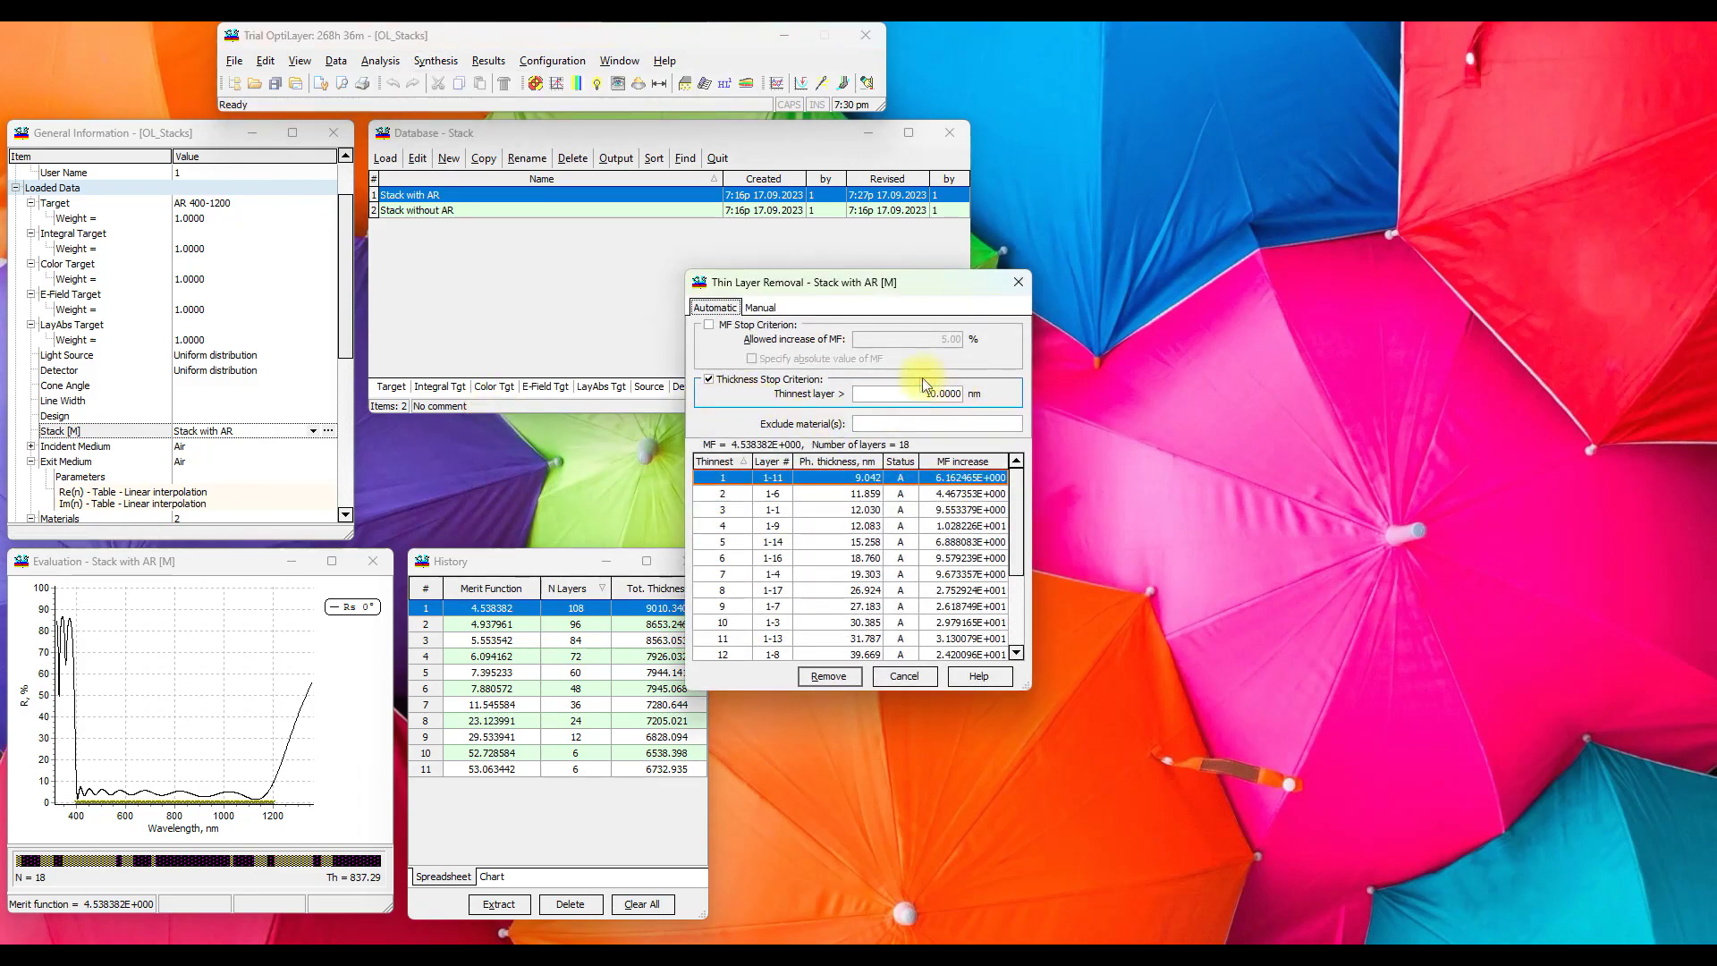
click(837, 683)
click(1010, 540)
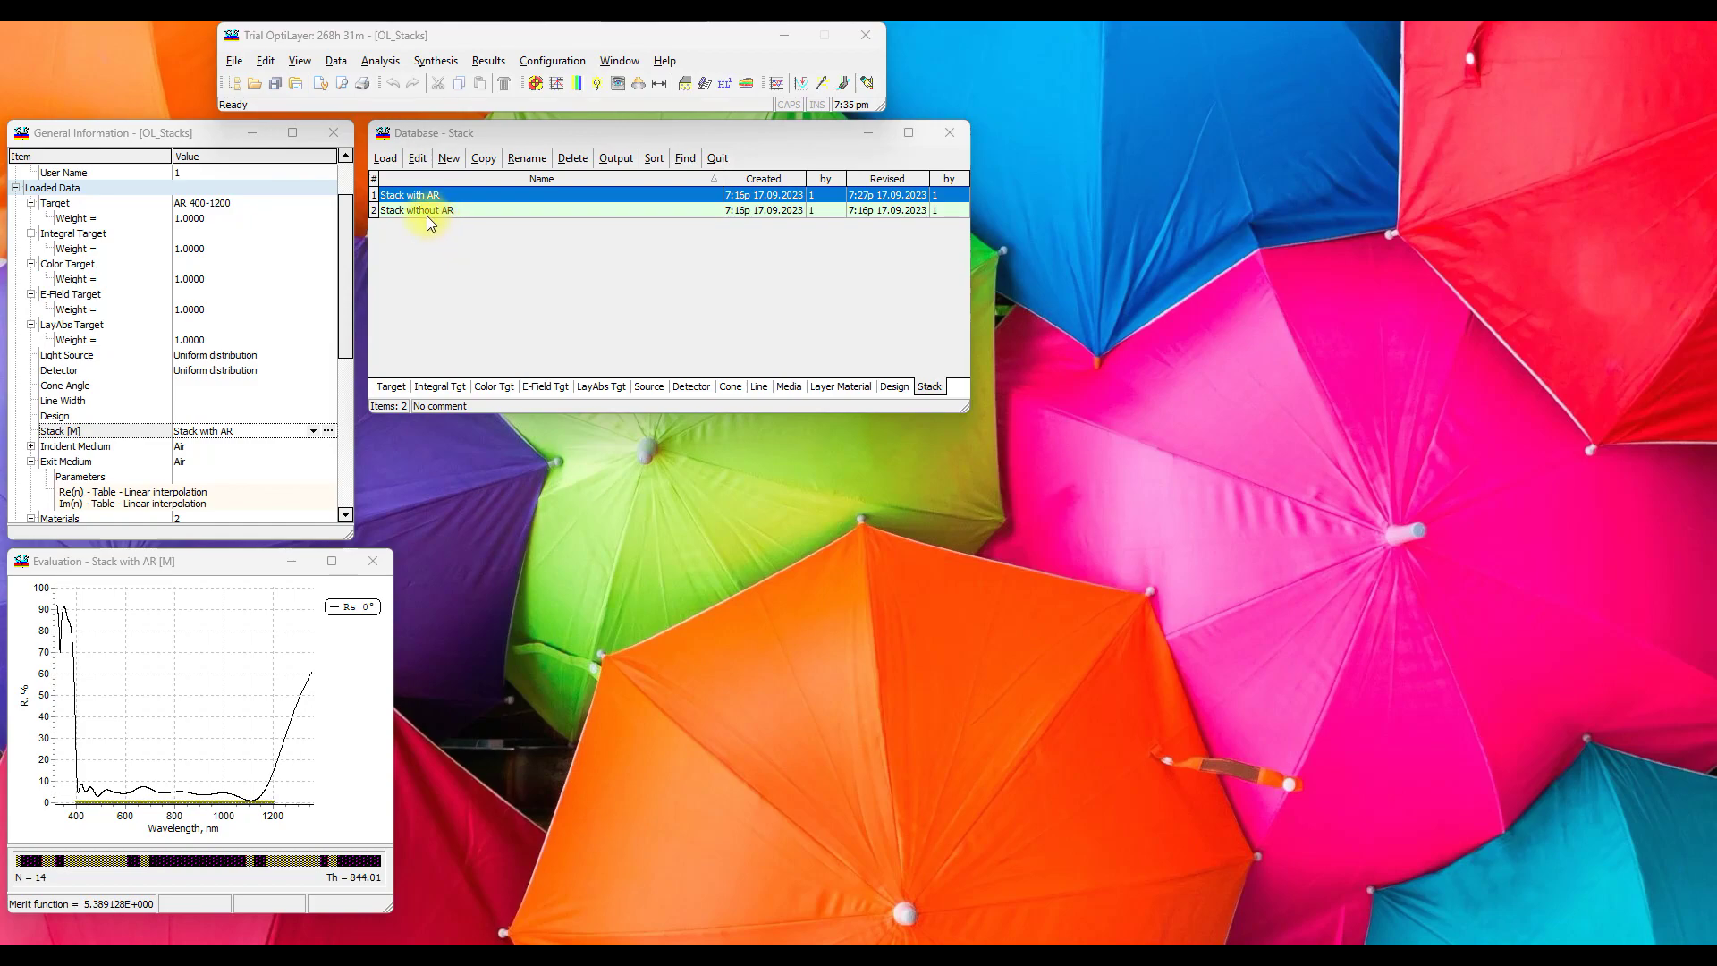
Step: Save the optimized stack under the name "Stack with AR", overwriting the existing entry
click(336, 63)
mouse_move(421, 419)
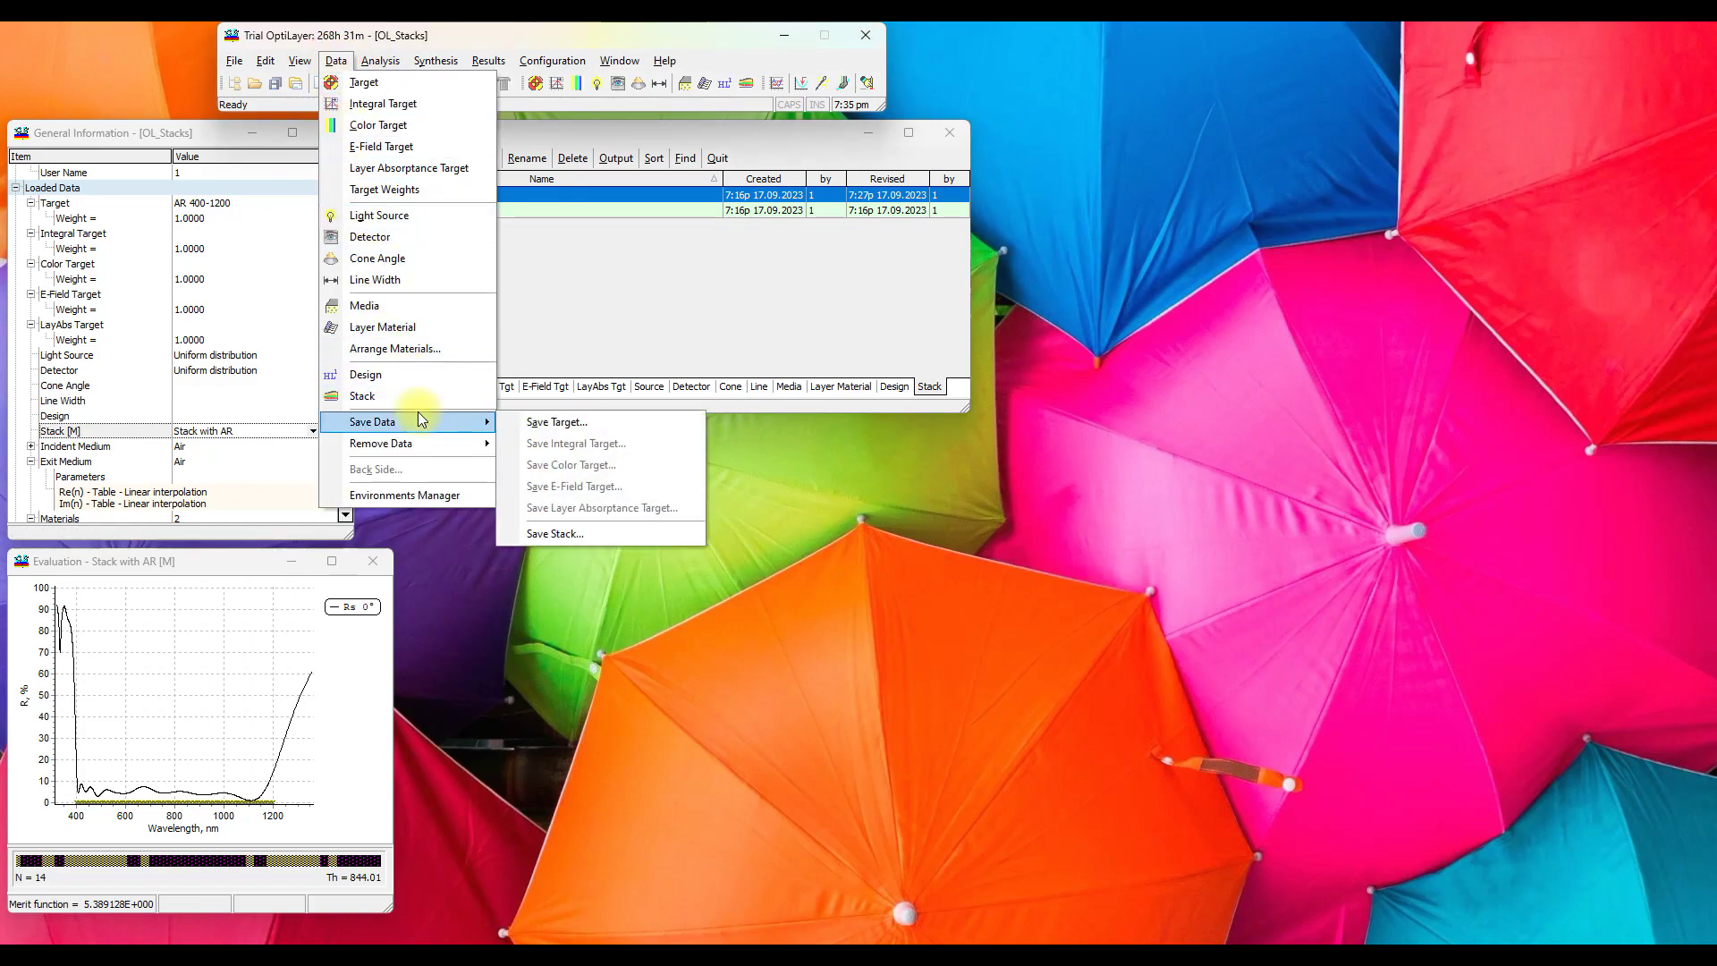
click(555, 534)
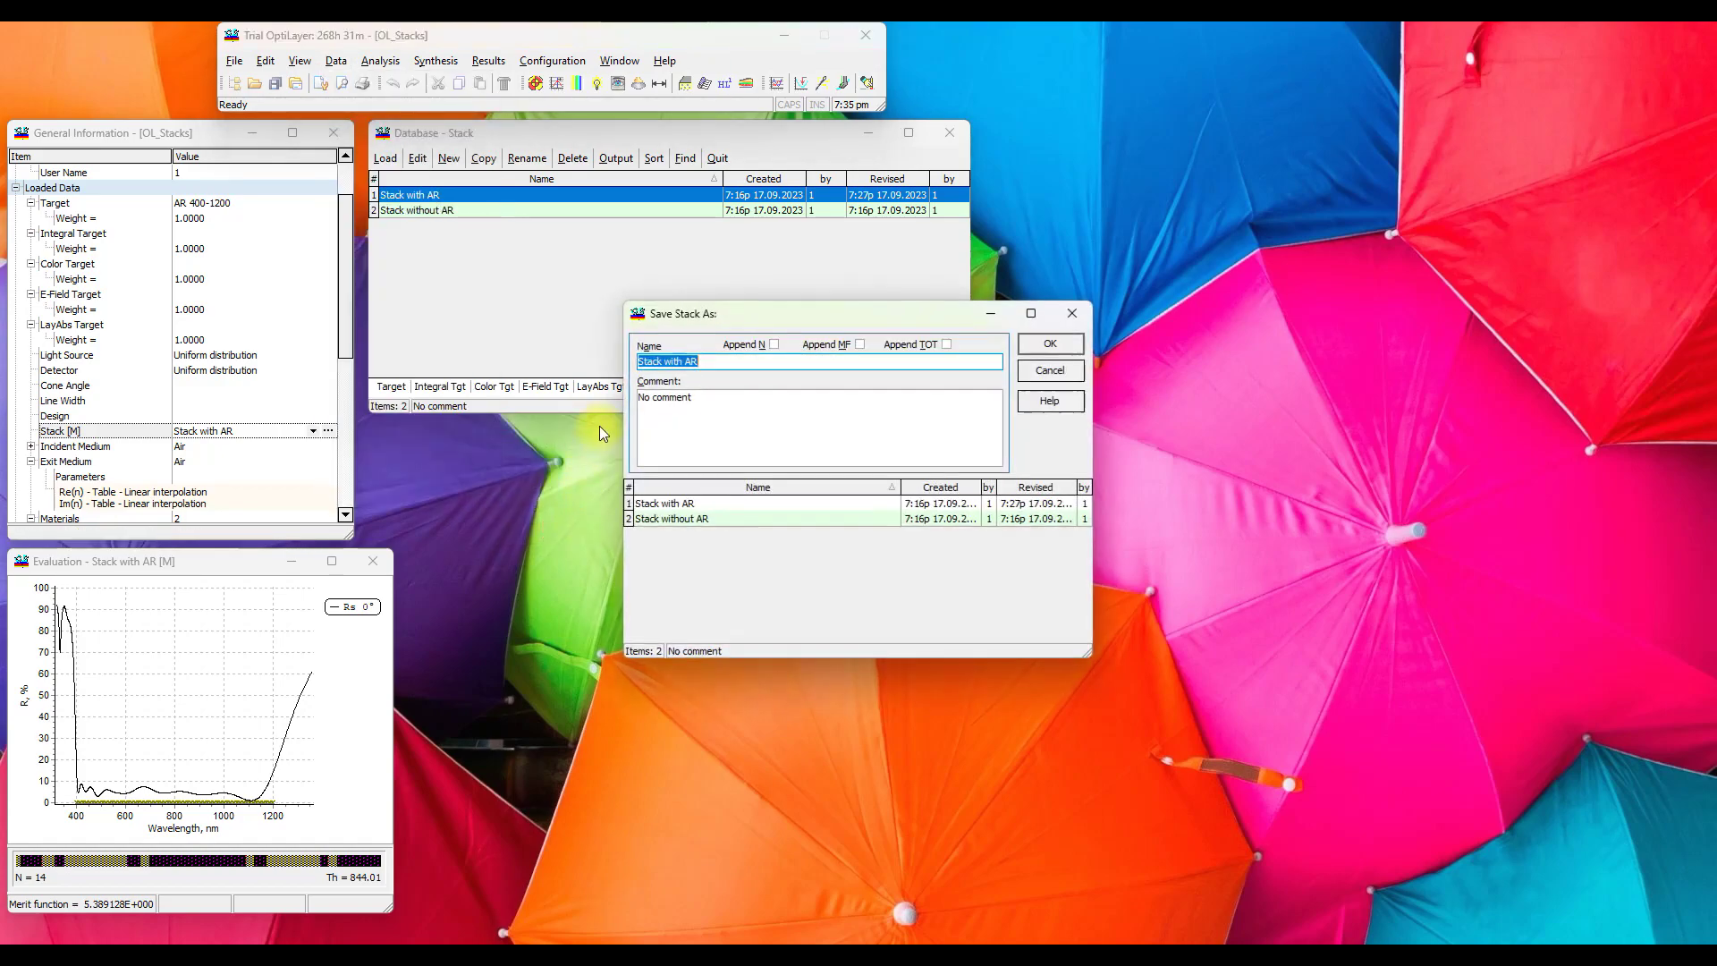
click(1049, 344)
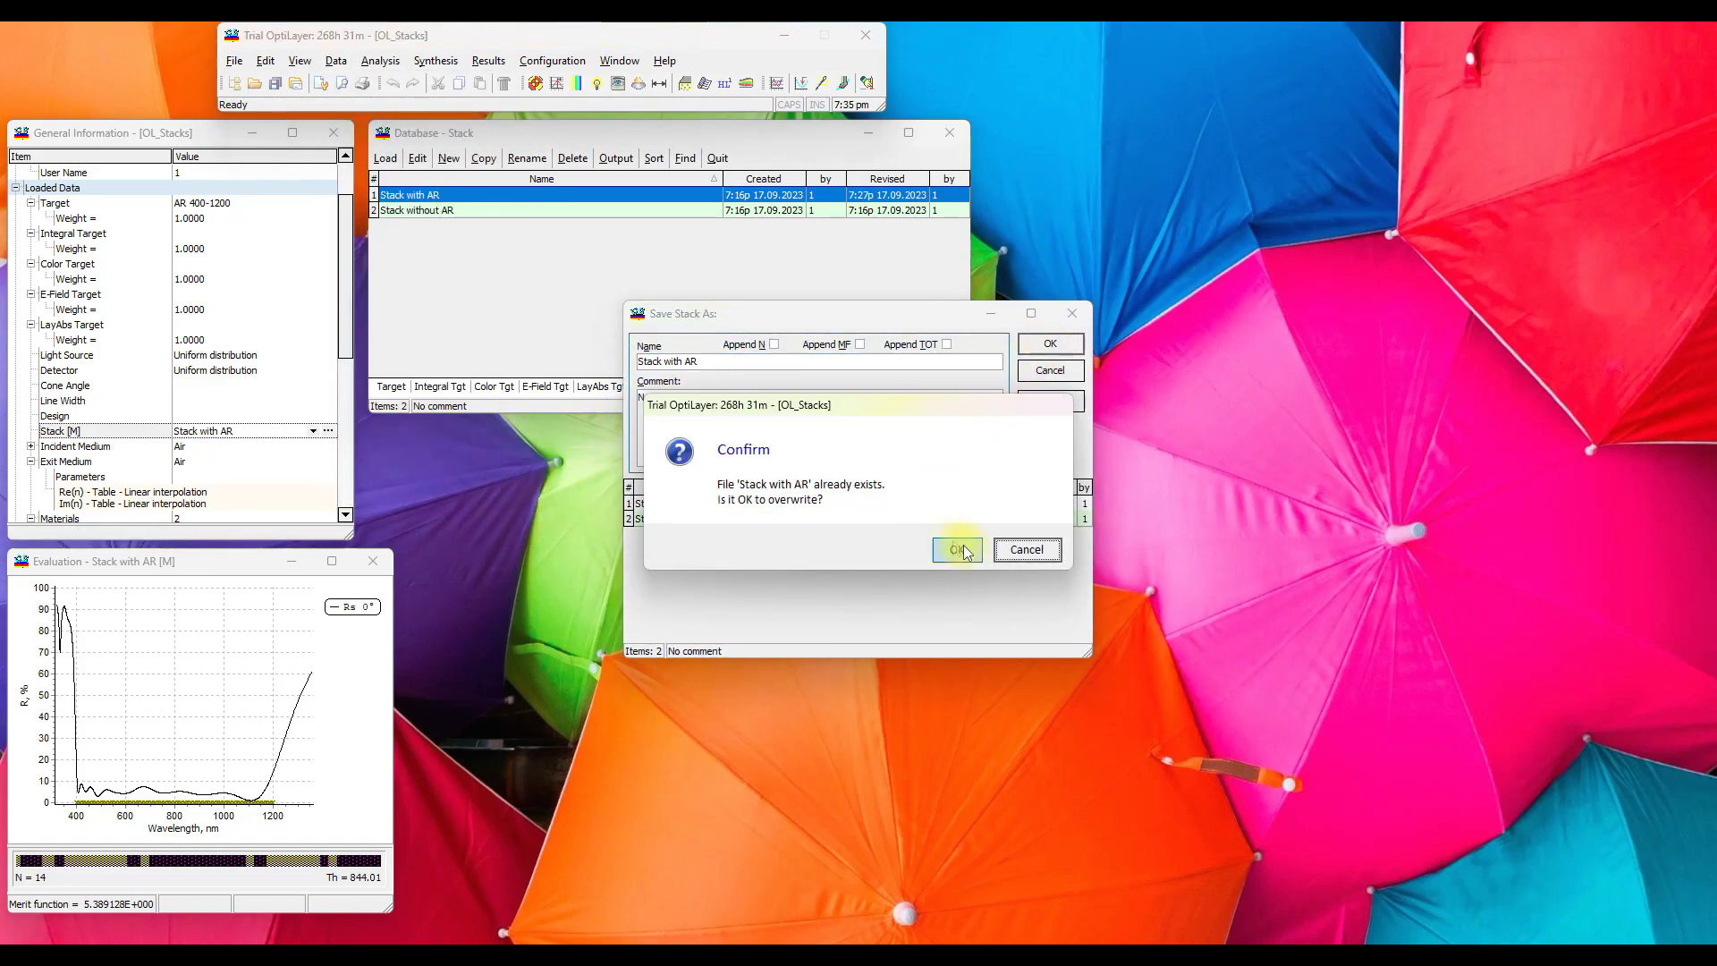
click(971, 552)
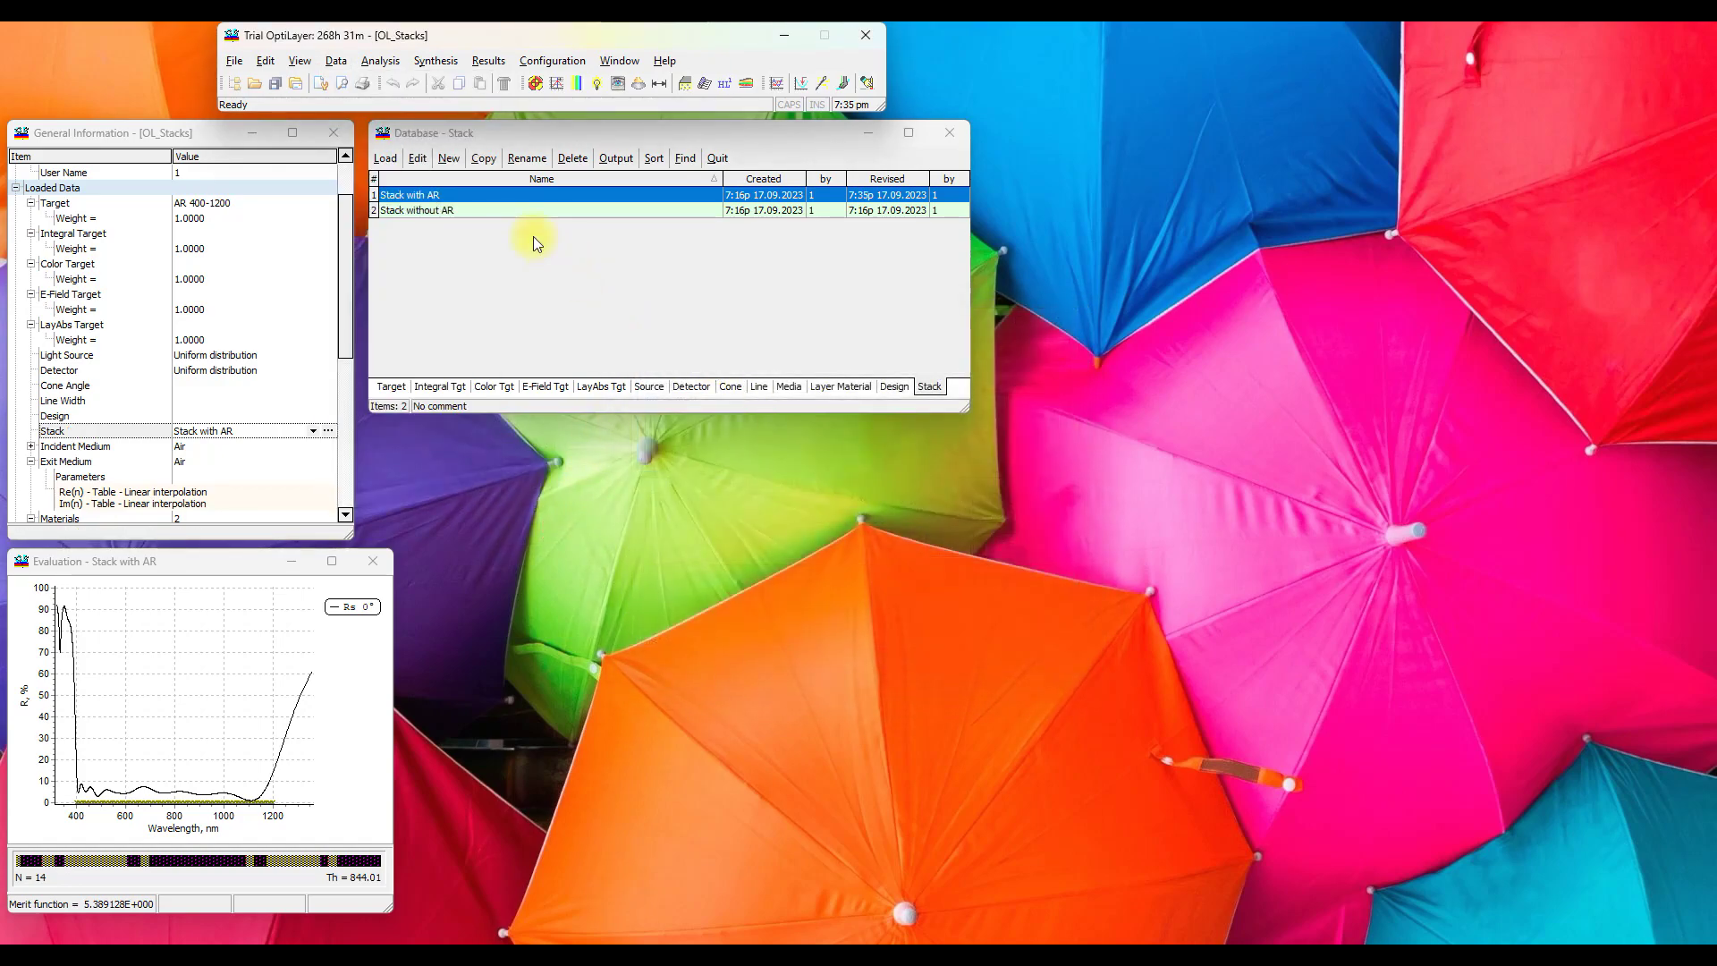
Step: Save the local coating at boundary Inc-1 of "Stack with AR" as design "AR_Identical" and preview the stack's coatings
click(422, 159)
click(800, 541)
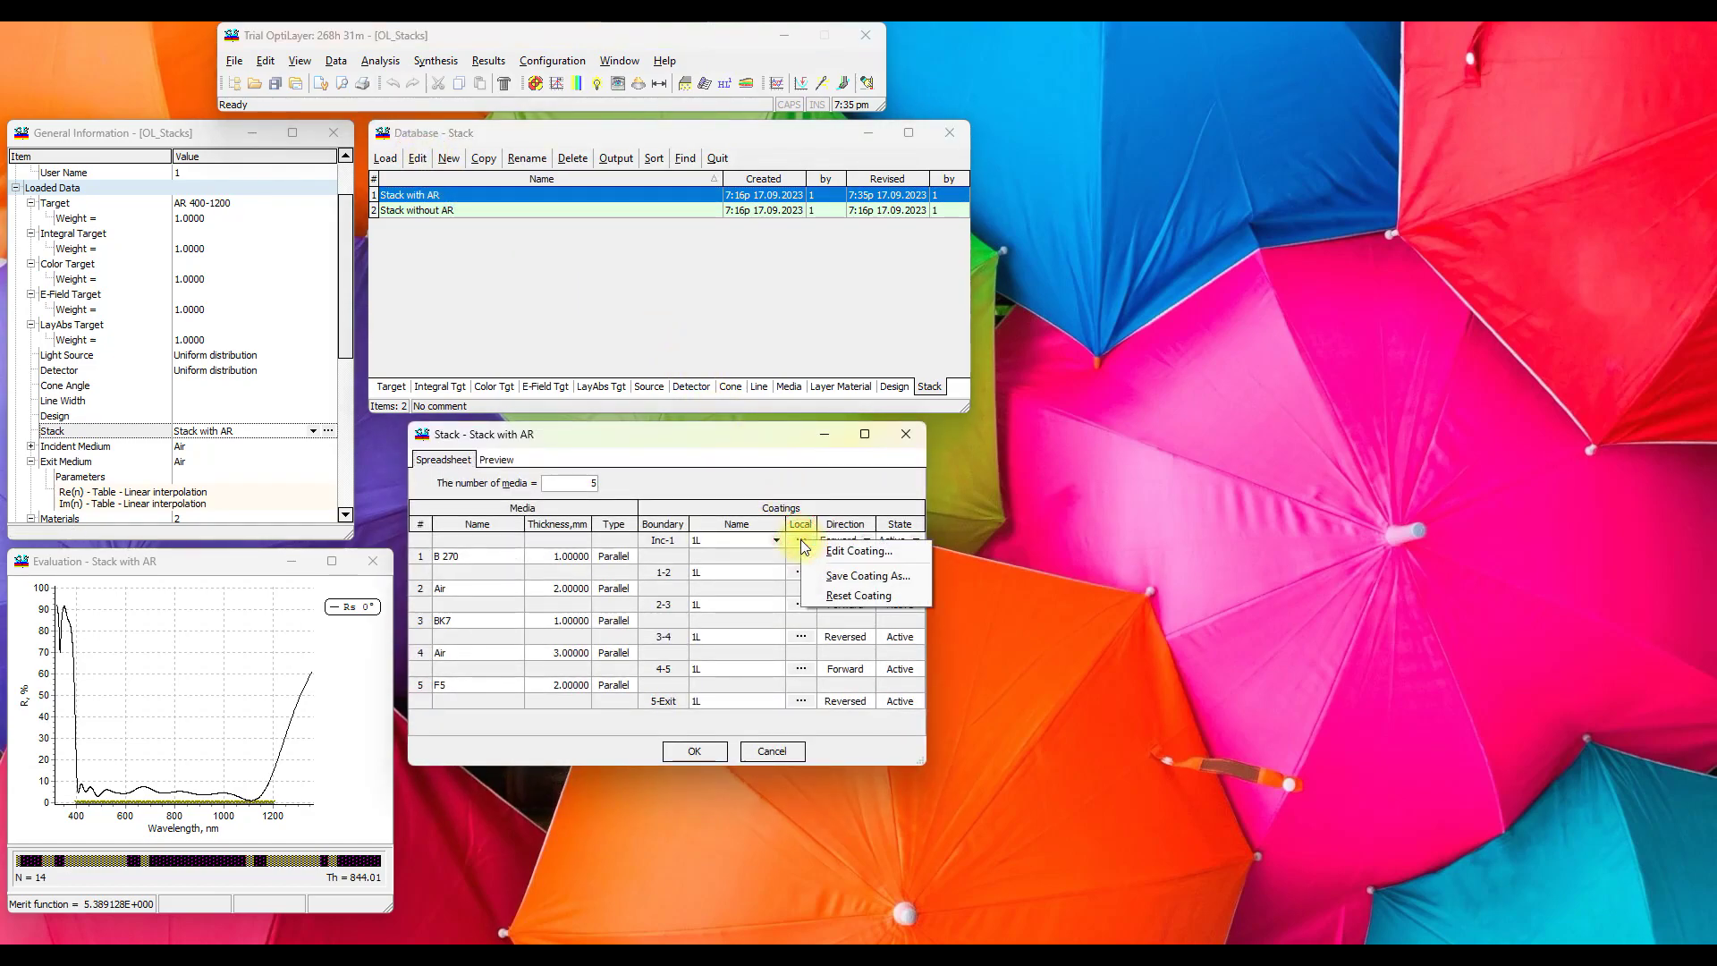
click(845, 576)
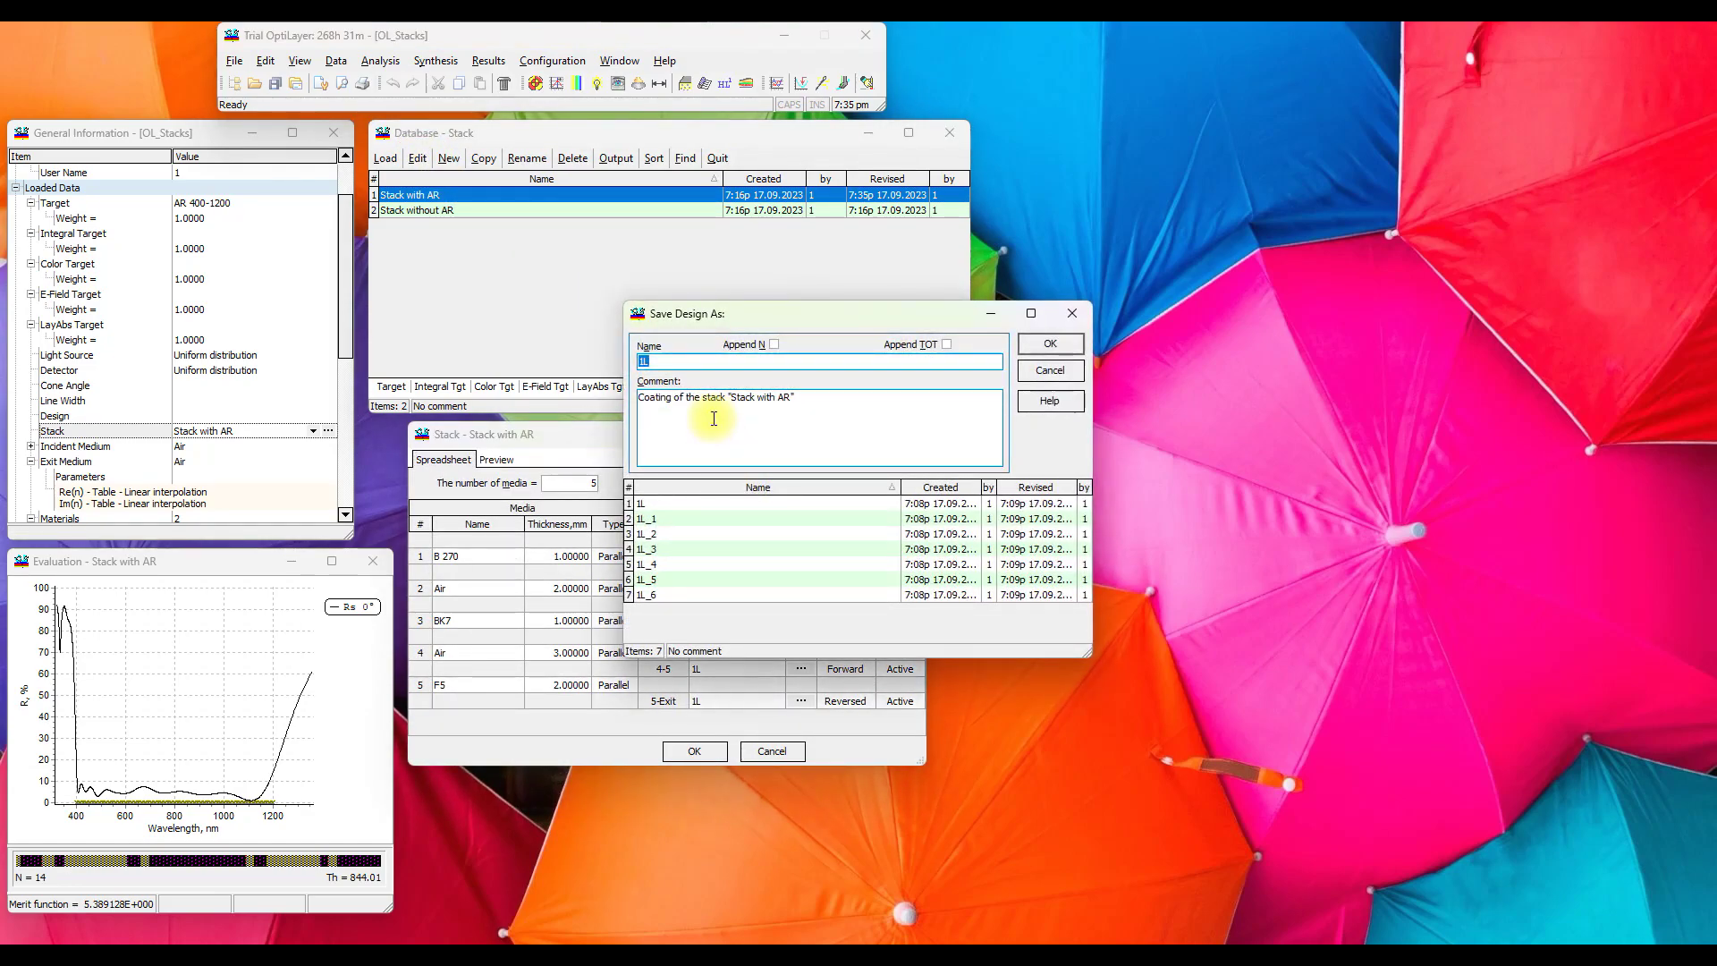
text(AR_Identical)
click(1050, 344)
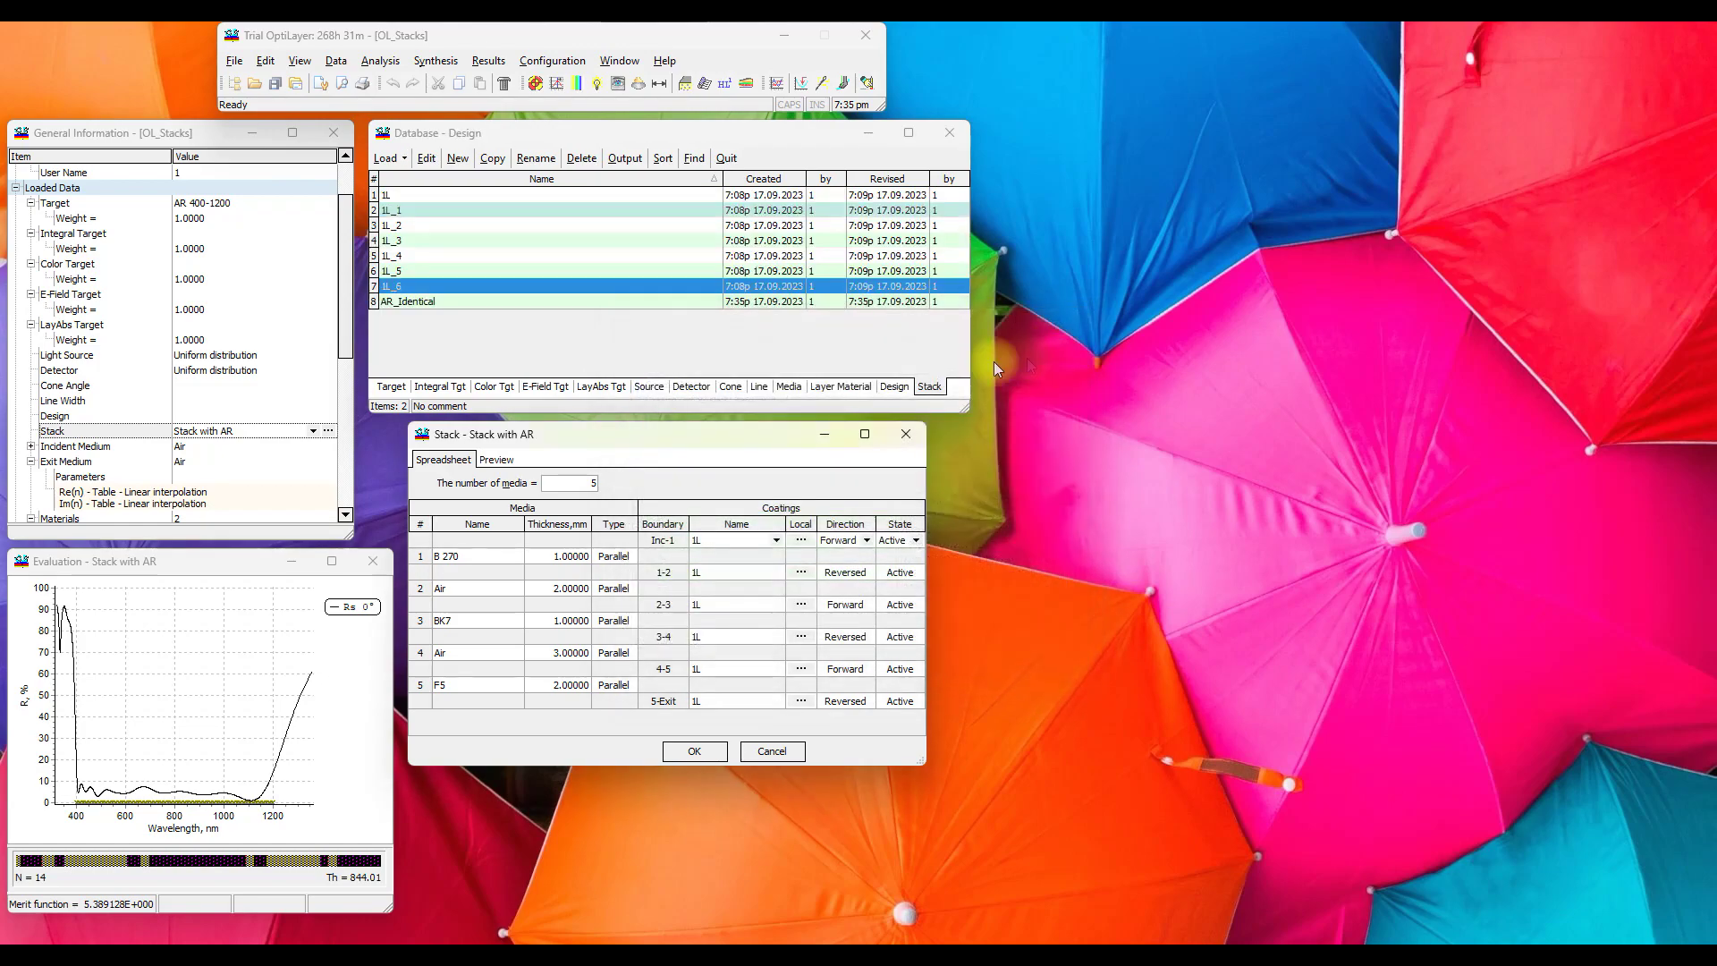
click(496, 460)
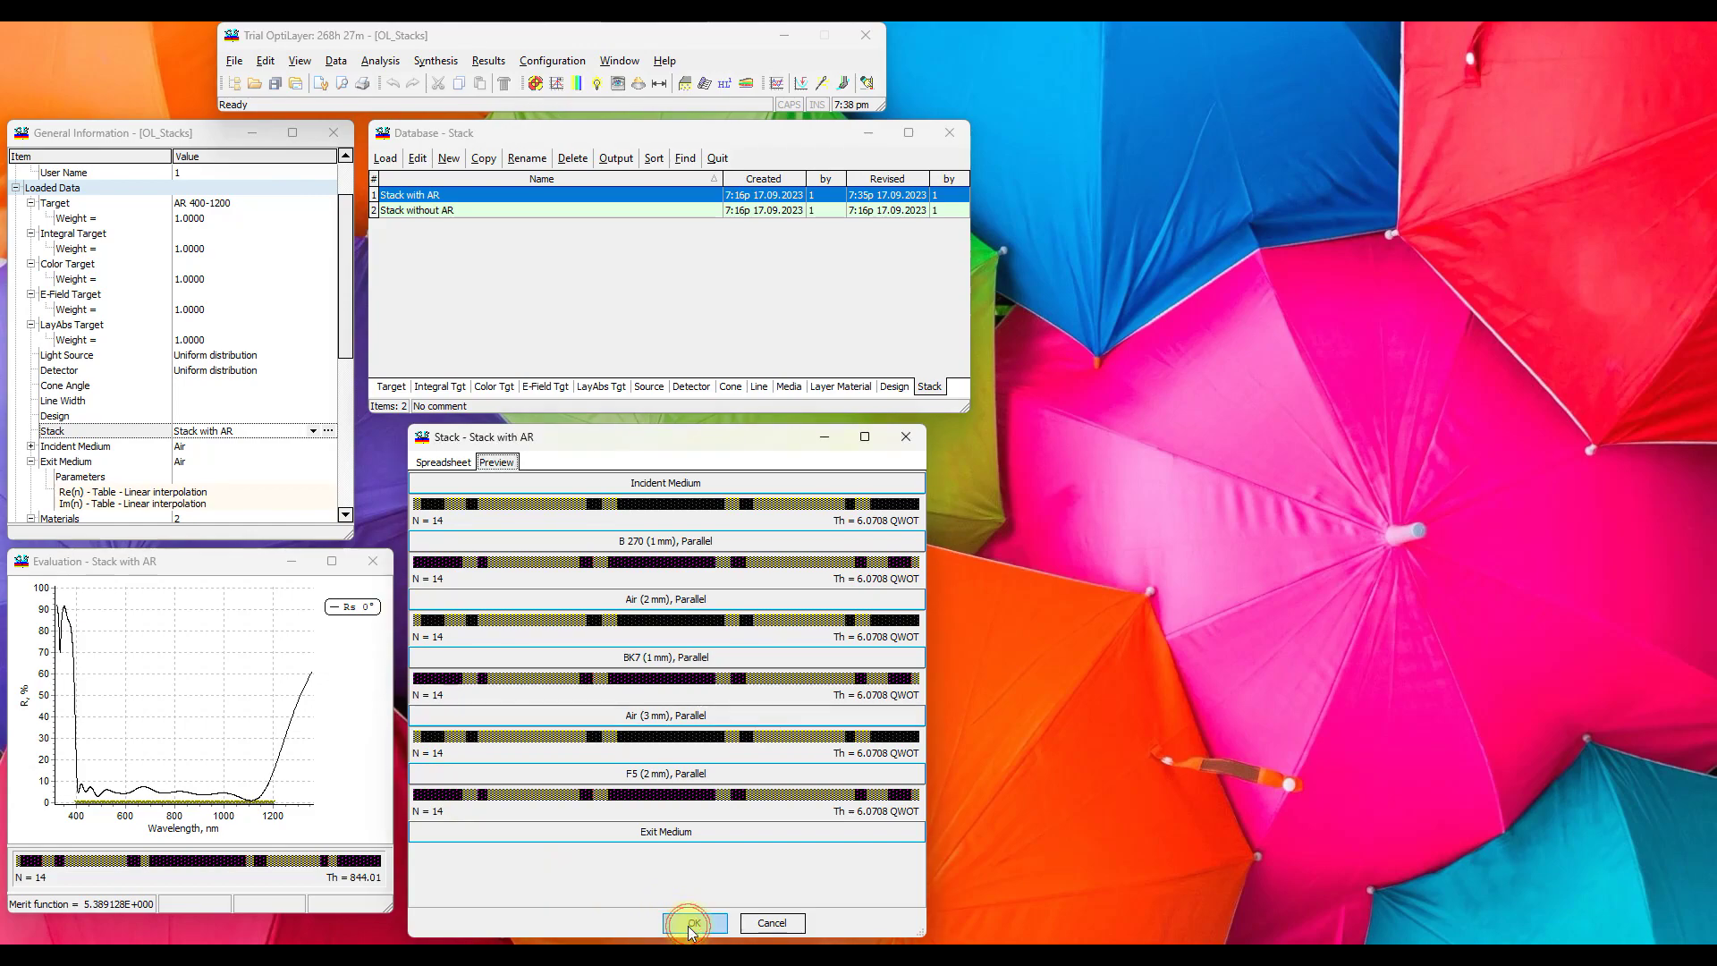
click(666, 920)
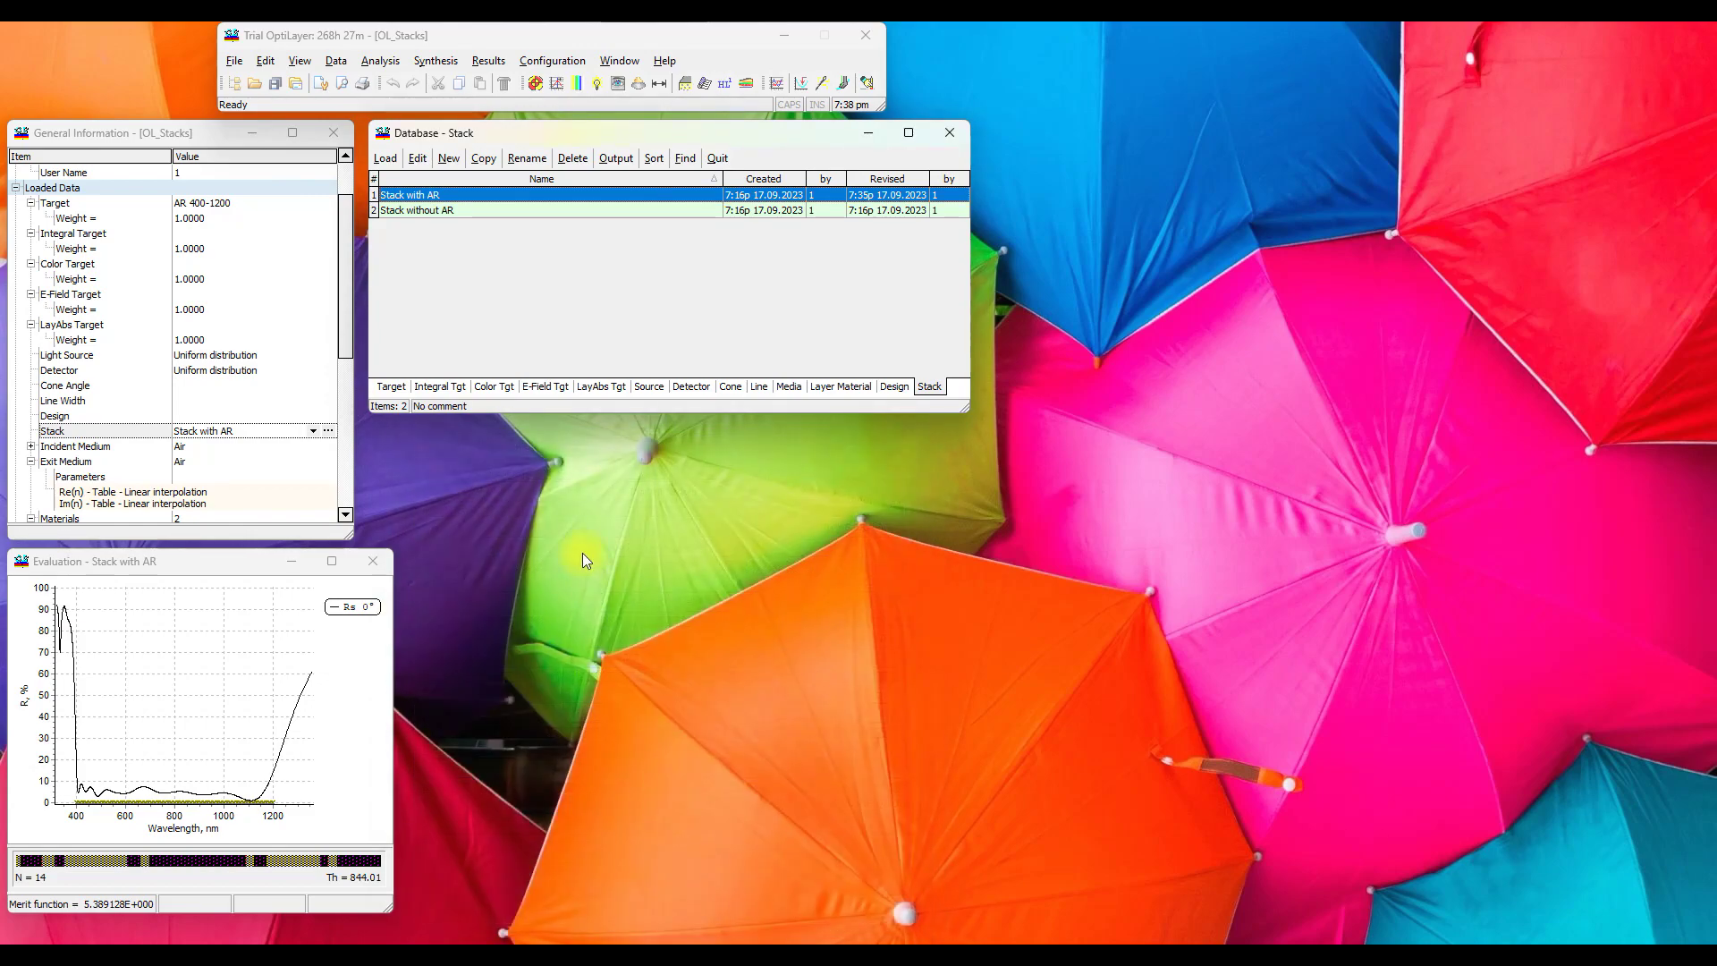
Step: Edit "Stack without AR" and assign coatings 1L_1, 1L_2 and 1L_3 to boundaries Inc-1, 1-2 and 2-3 respectively
click(466, 214)
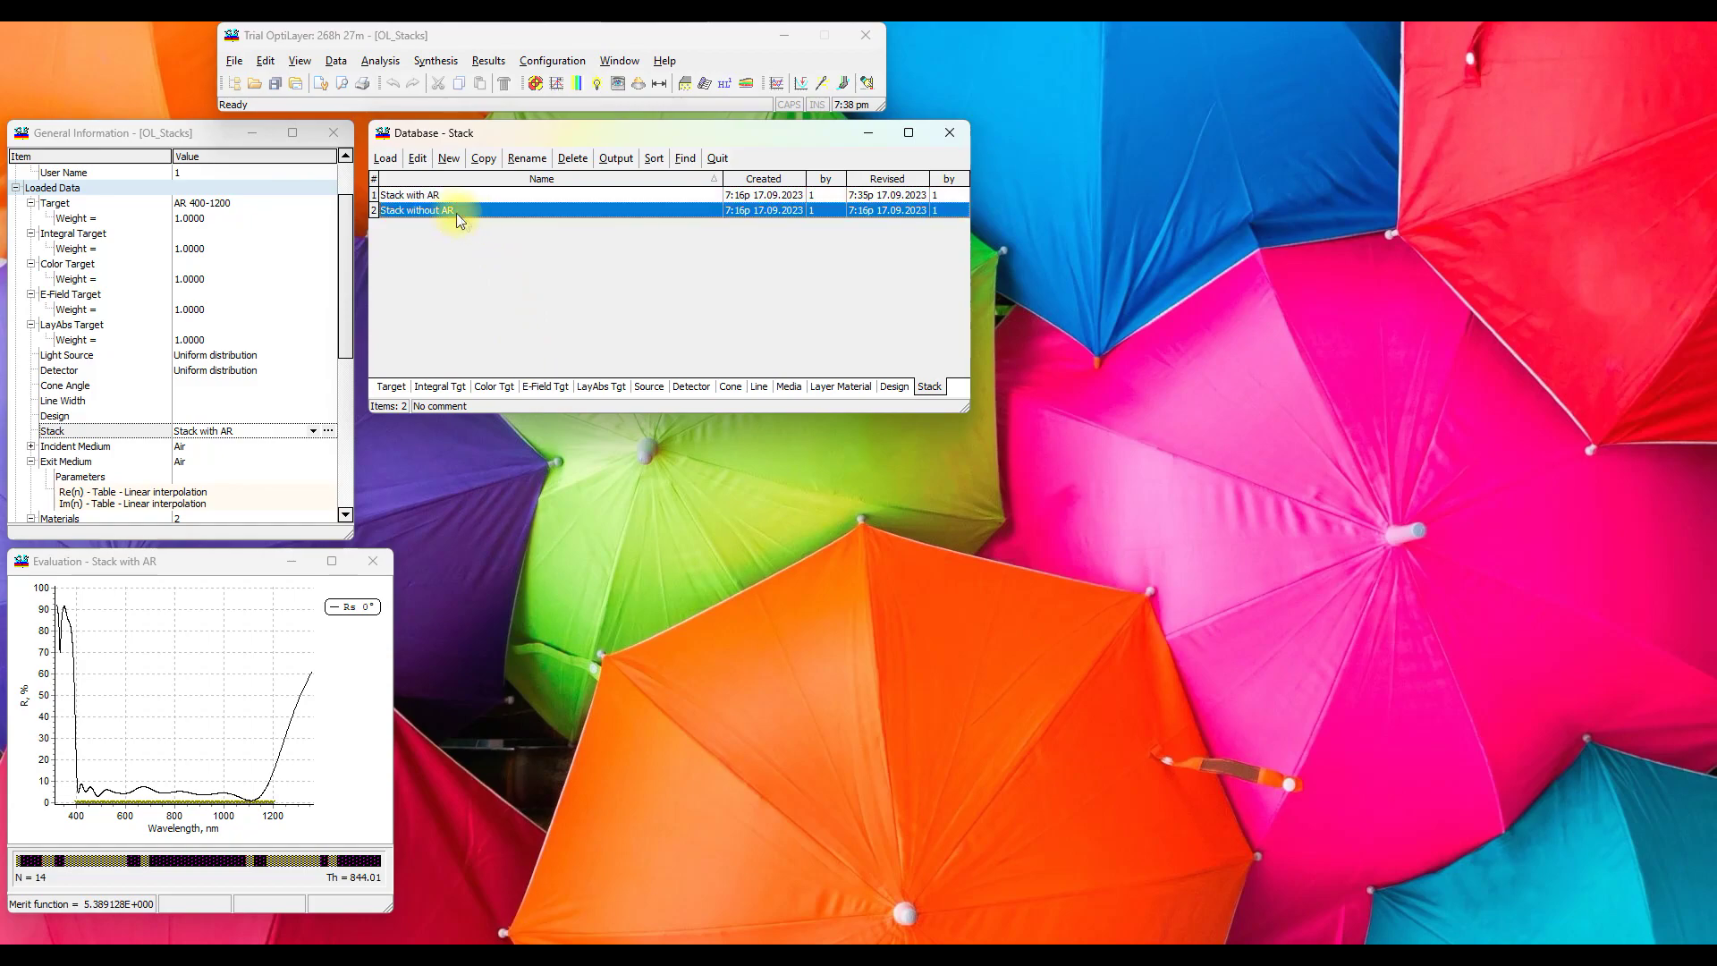
click(413, 161)
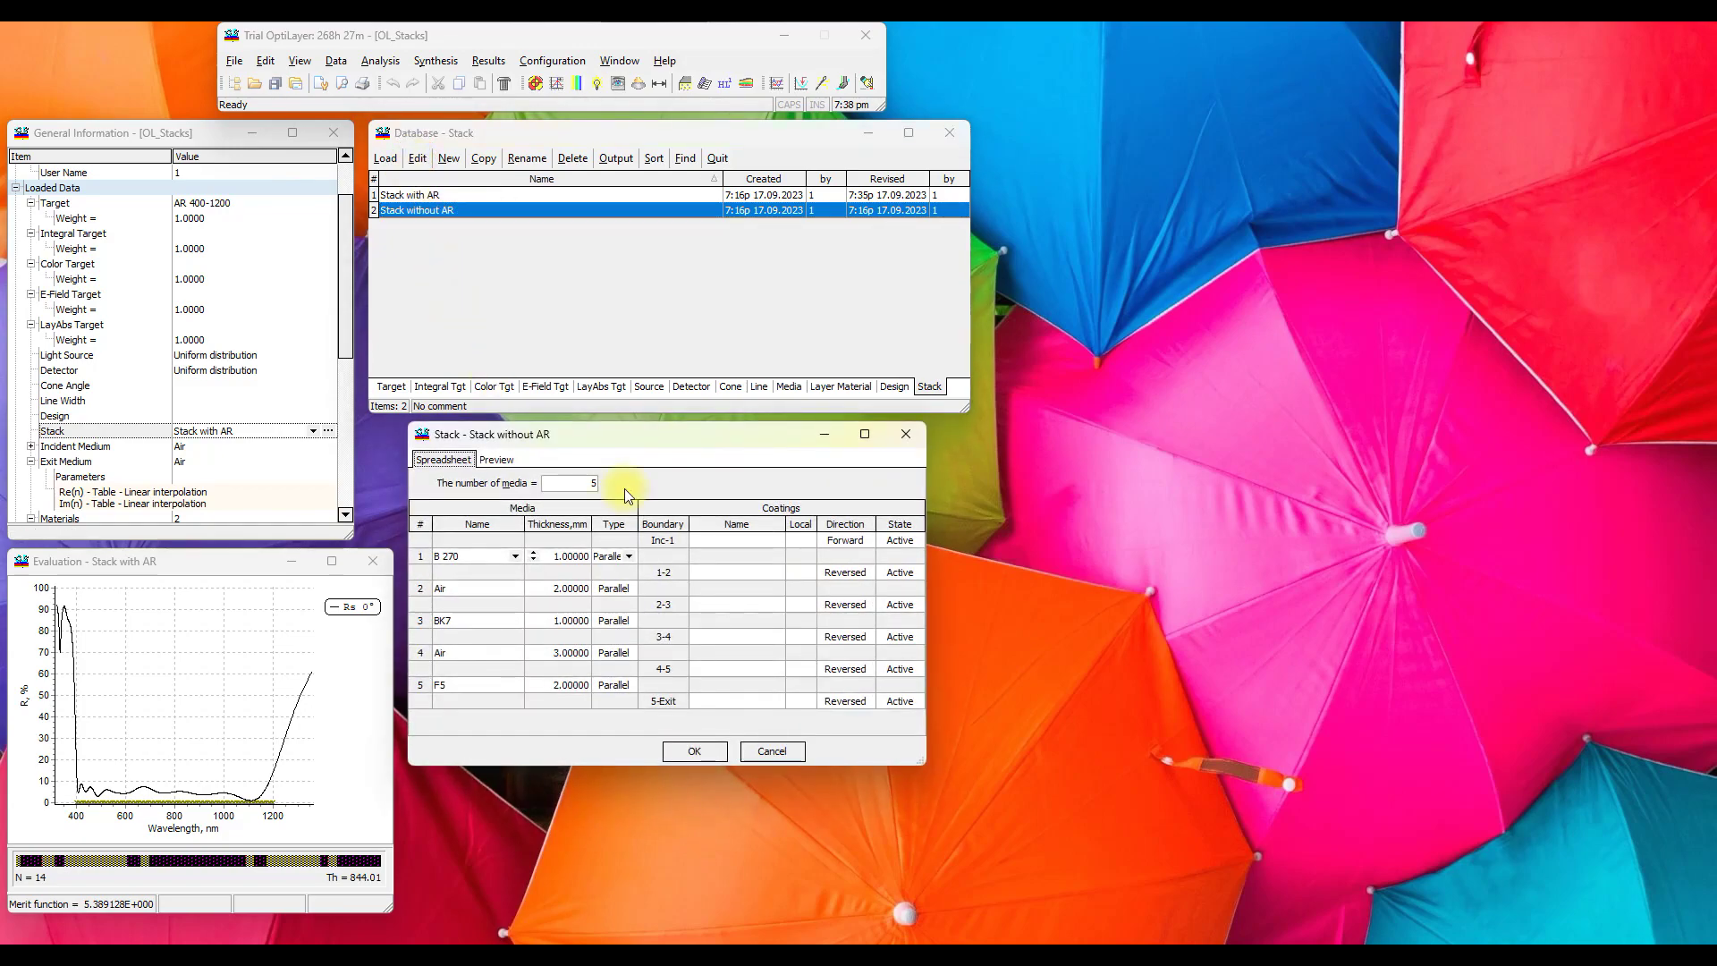
drag(592, 766, 586, 907)
click(774, 541)
click(780, 541)
click(735, 562)
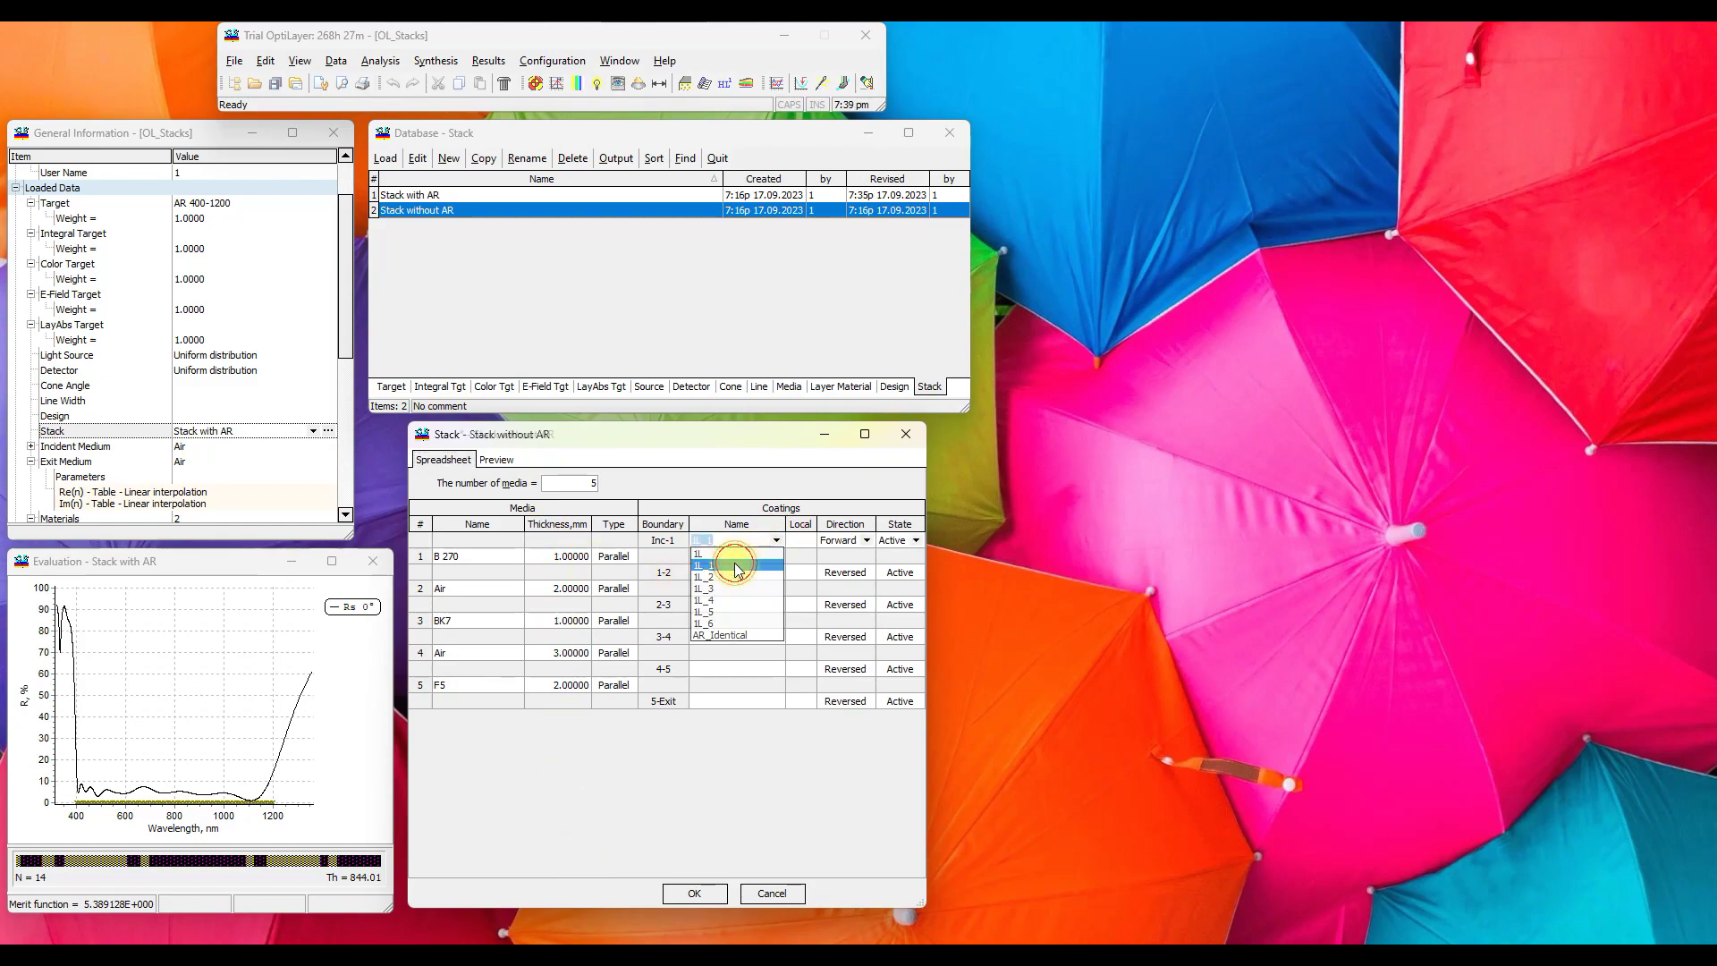
click(778, 574)
click(778, 573)
click(722, 608)
click(775, 604)
click(775, 604)
click(715, 653)
Step: Assign coatings 1L_4, 1L_5 and 1L_6 to boundaries 3-4, 4-5 and 5-Exit respectively
click(774, 636)
click(775, 637)
click(725, 694)
click(775, 669)
click(775, 669)
click(716, 732)
click(755, 700)
click(774, 701)
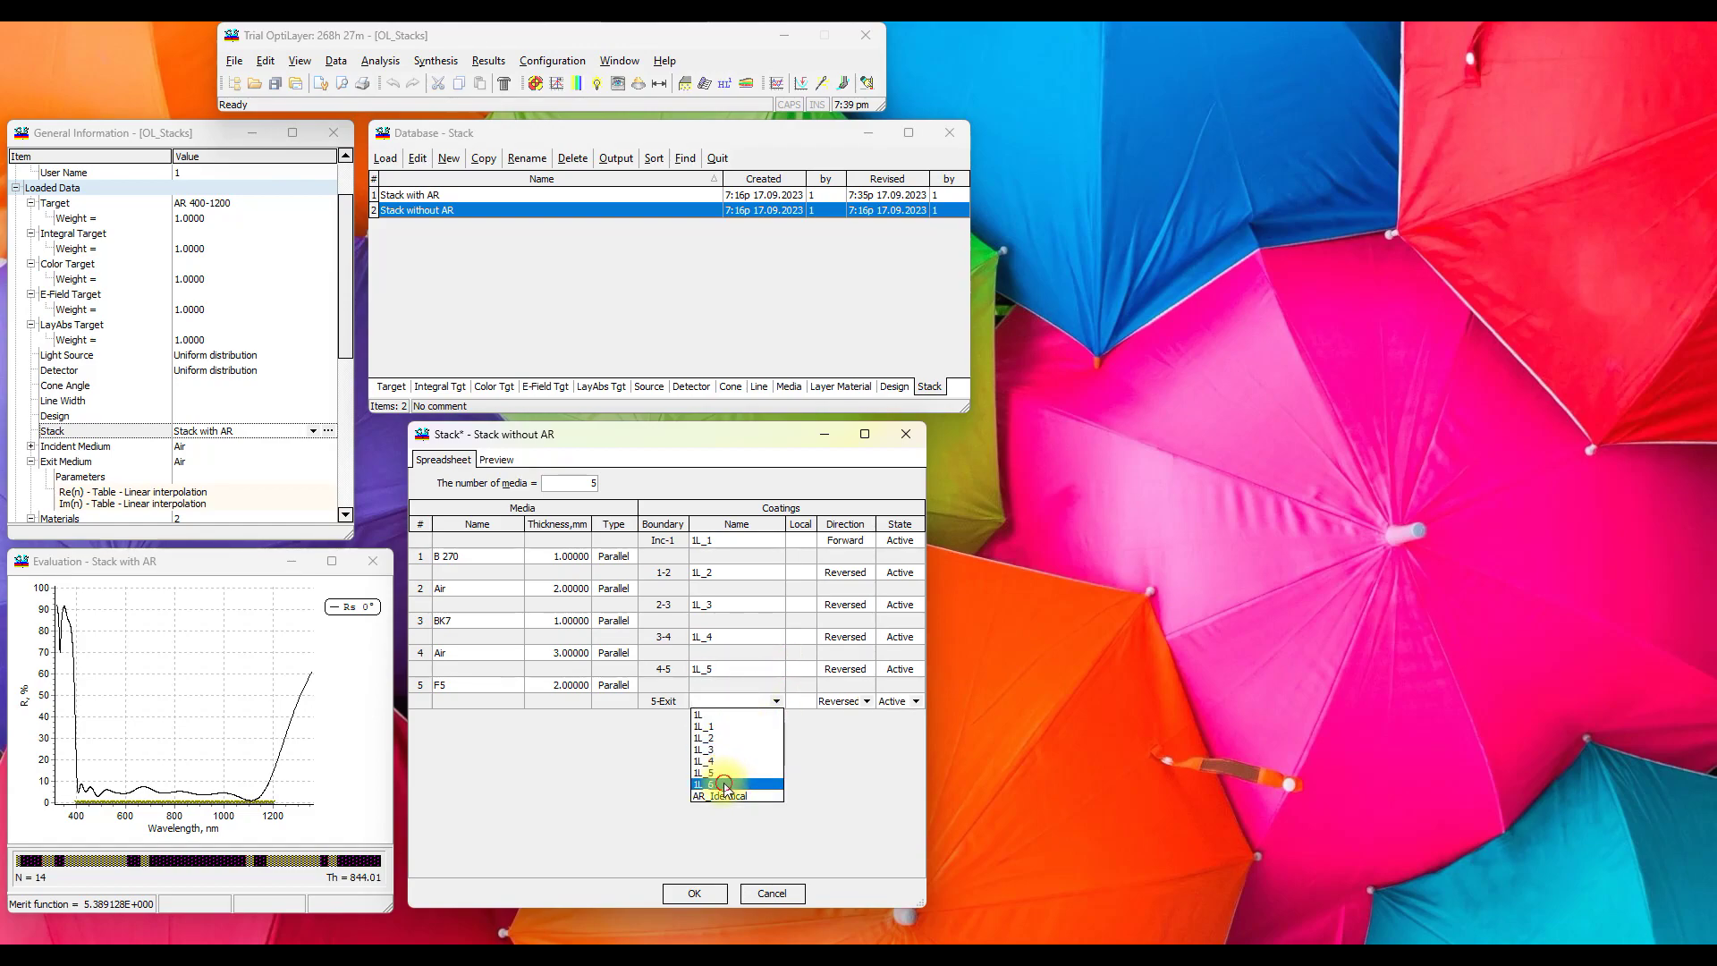
click(716, 787)
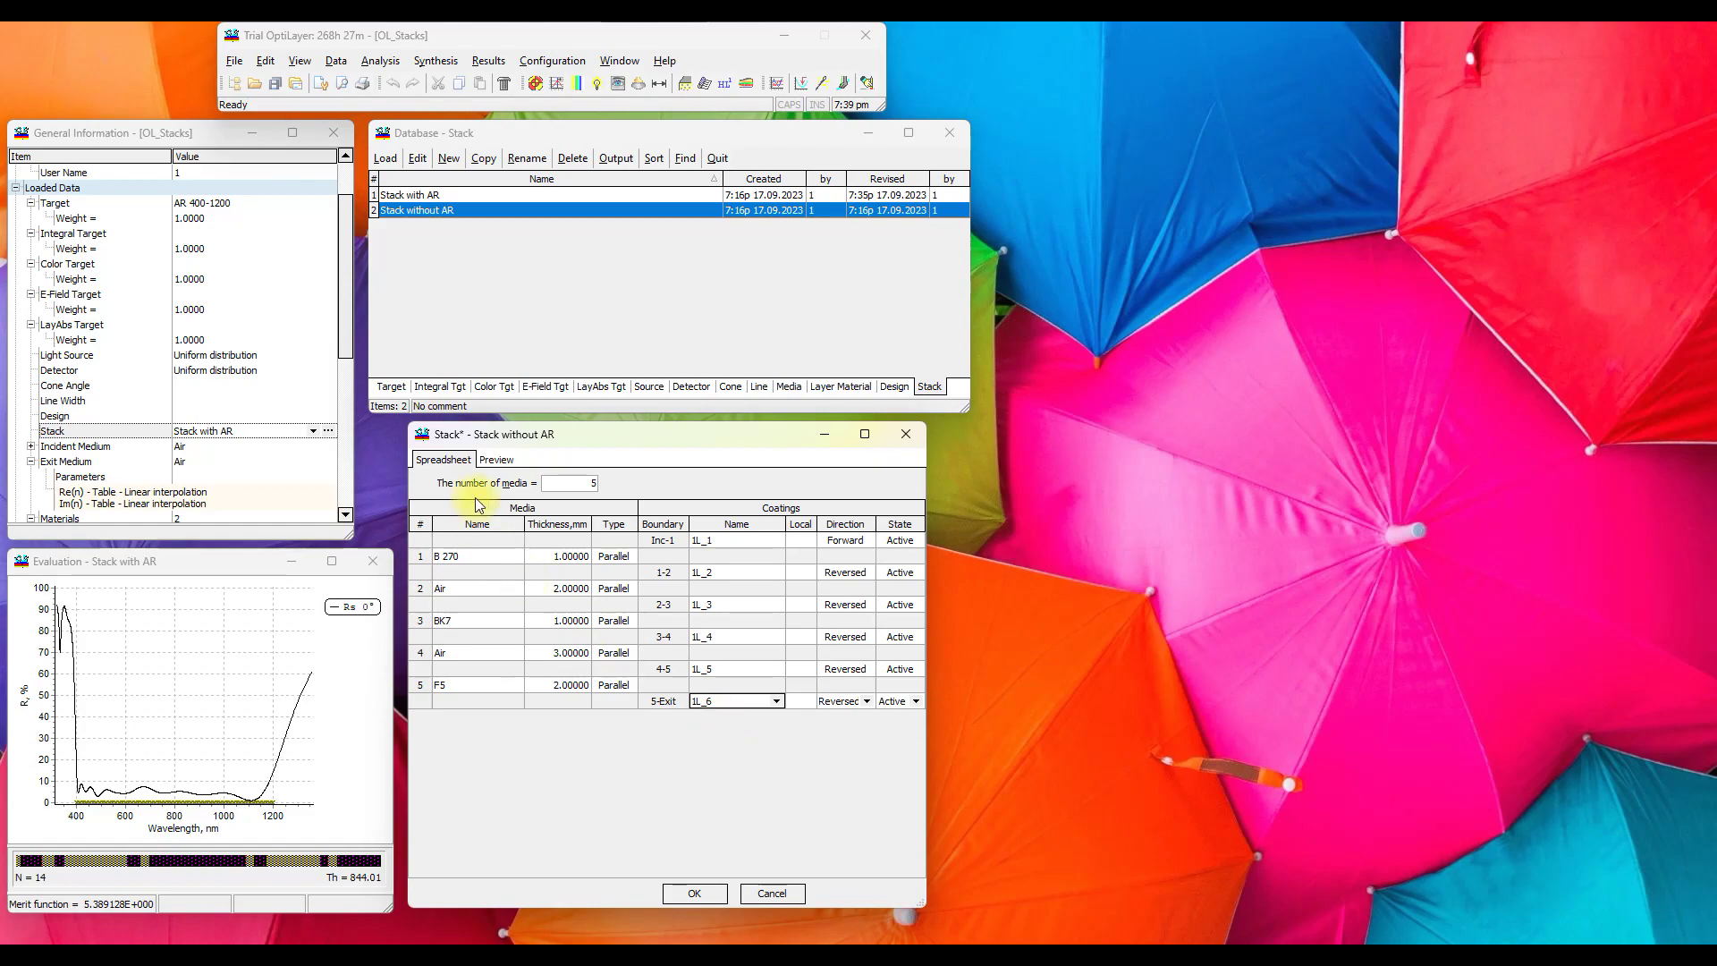
Step: Preview the stack with its individual coatings, save the changes and load "Stack without AR"
click(497, 460)
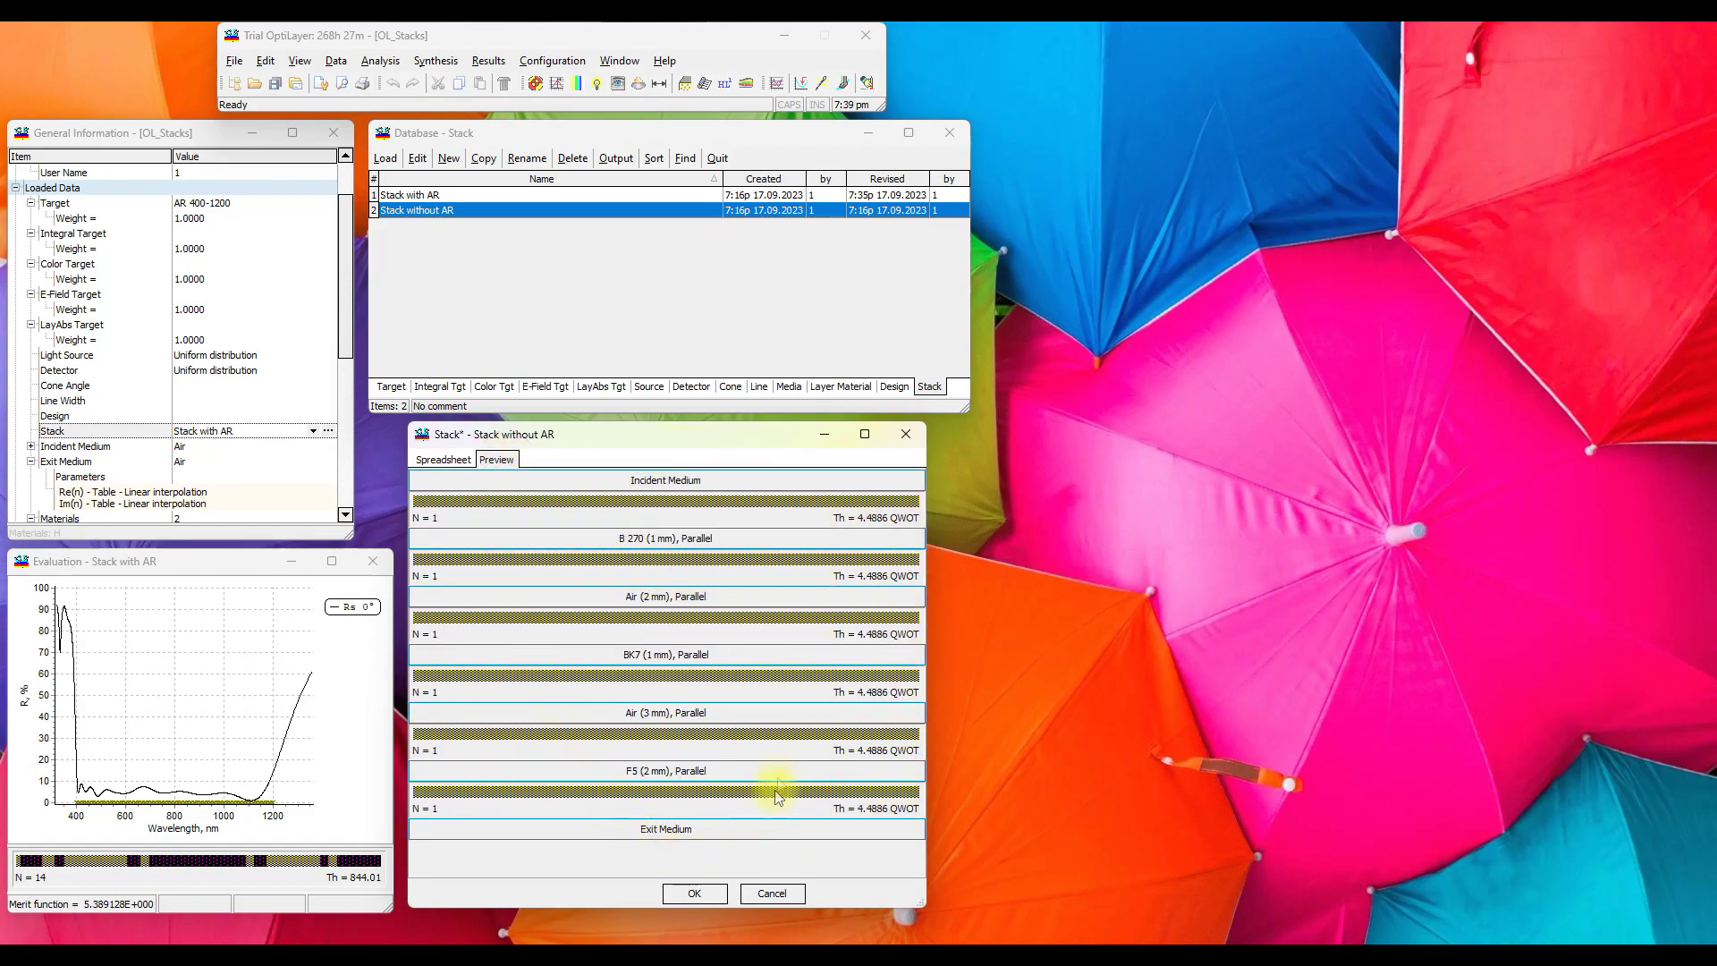
click(445, 459)
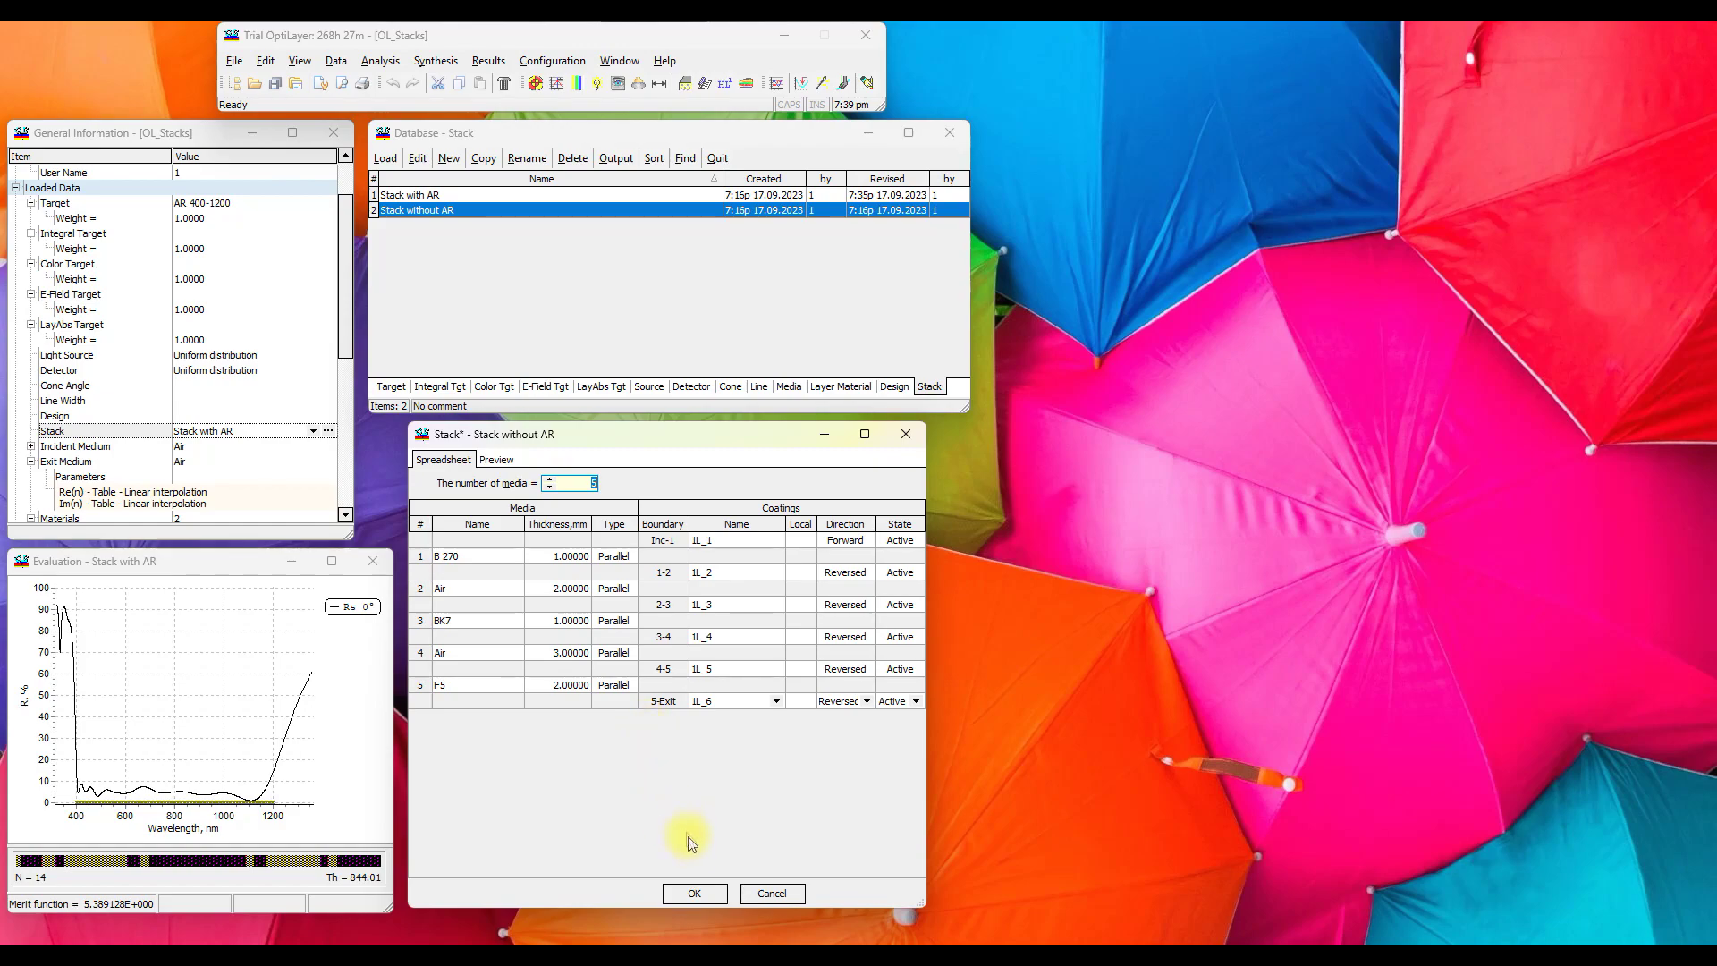
click(695, 893)
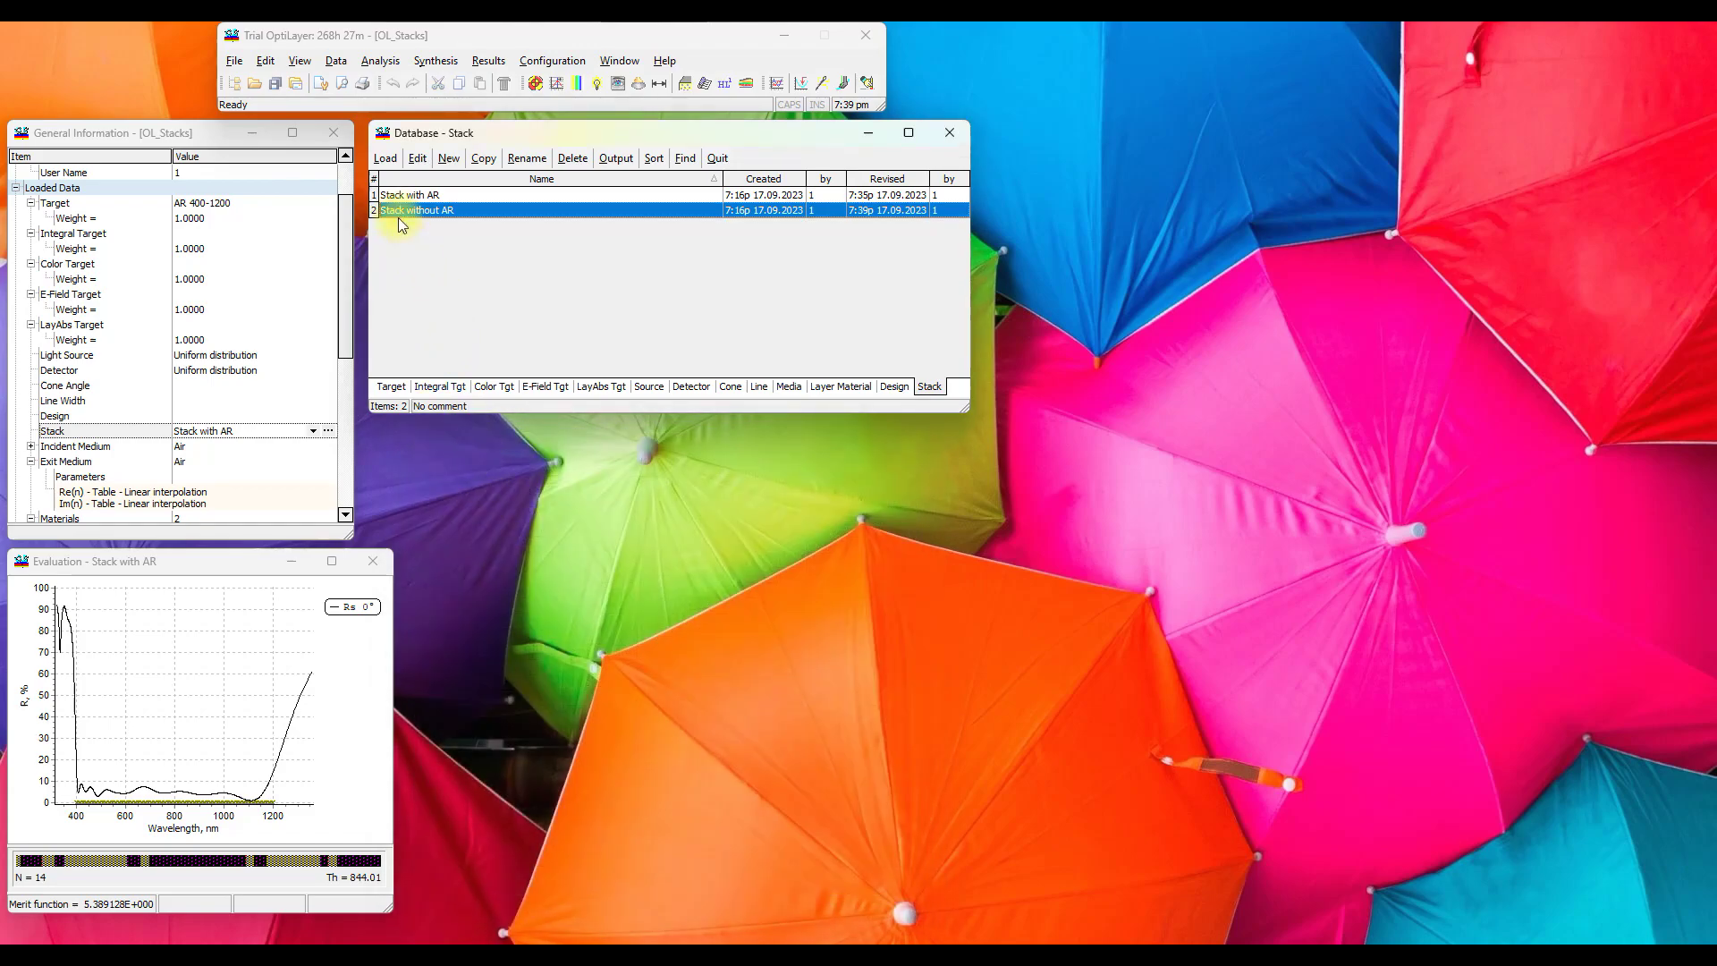
click(387, 161)
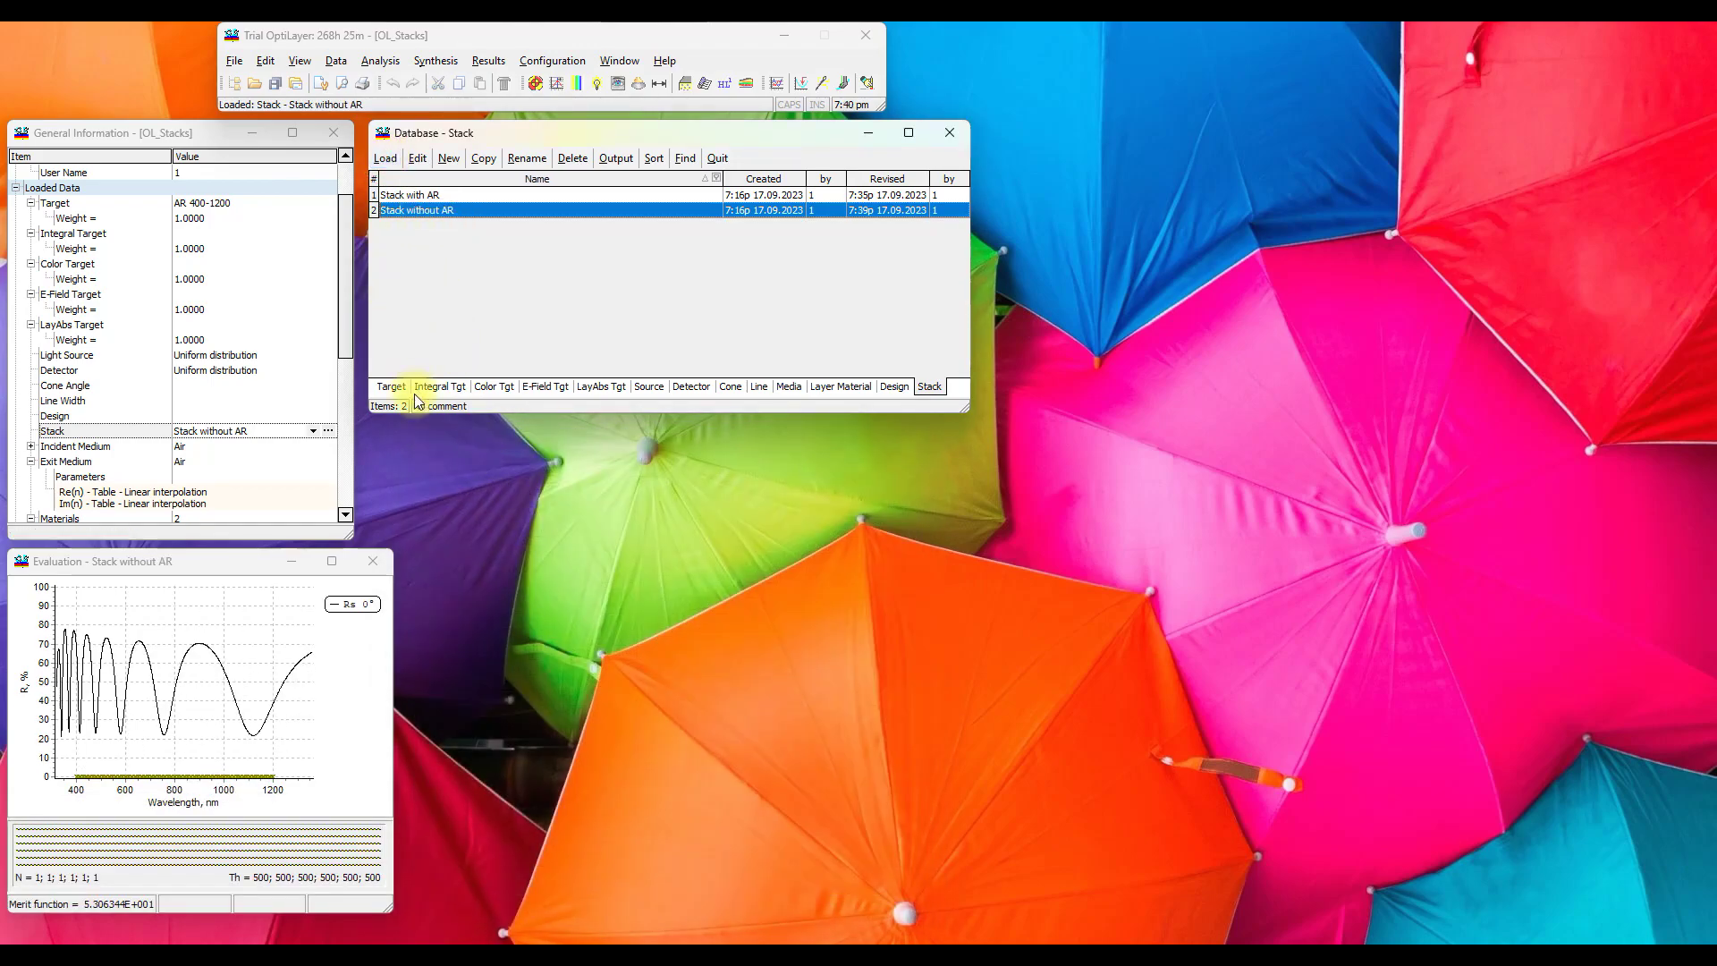
Step: Move the Evaluation window beneath the stack database, enlarge it and give its layer diagrams more height
drag(254, 562, 613, 458)
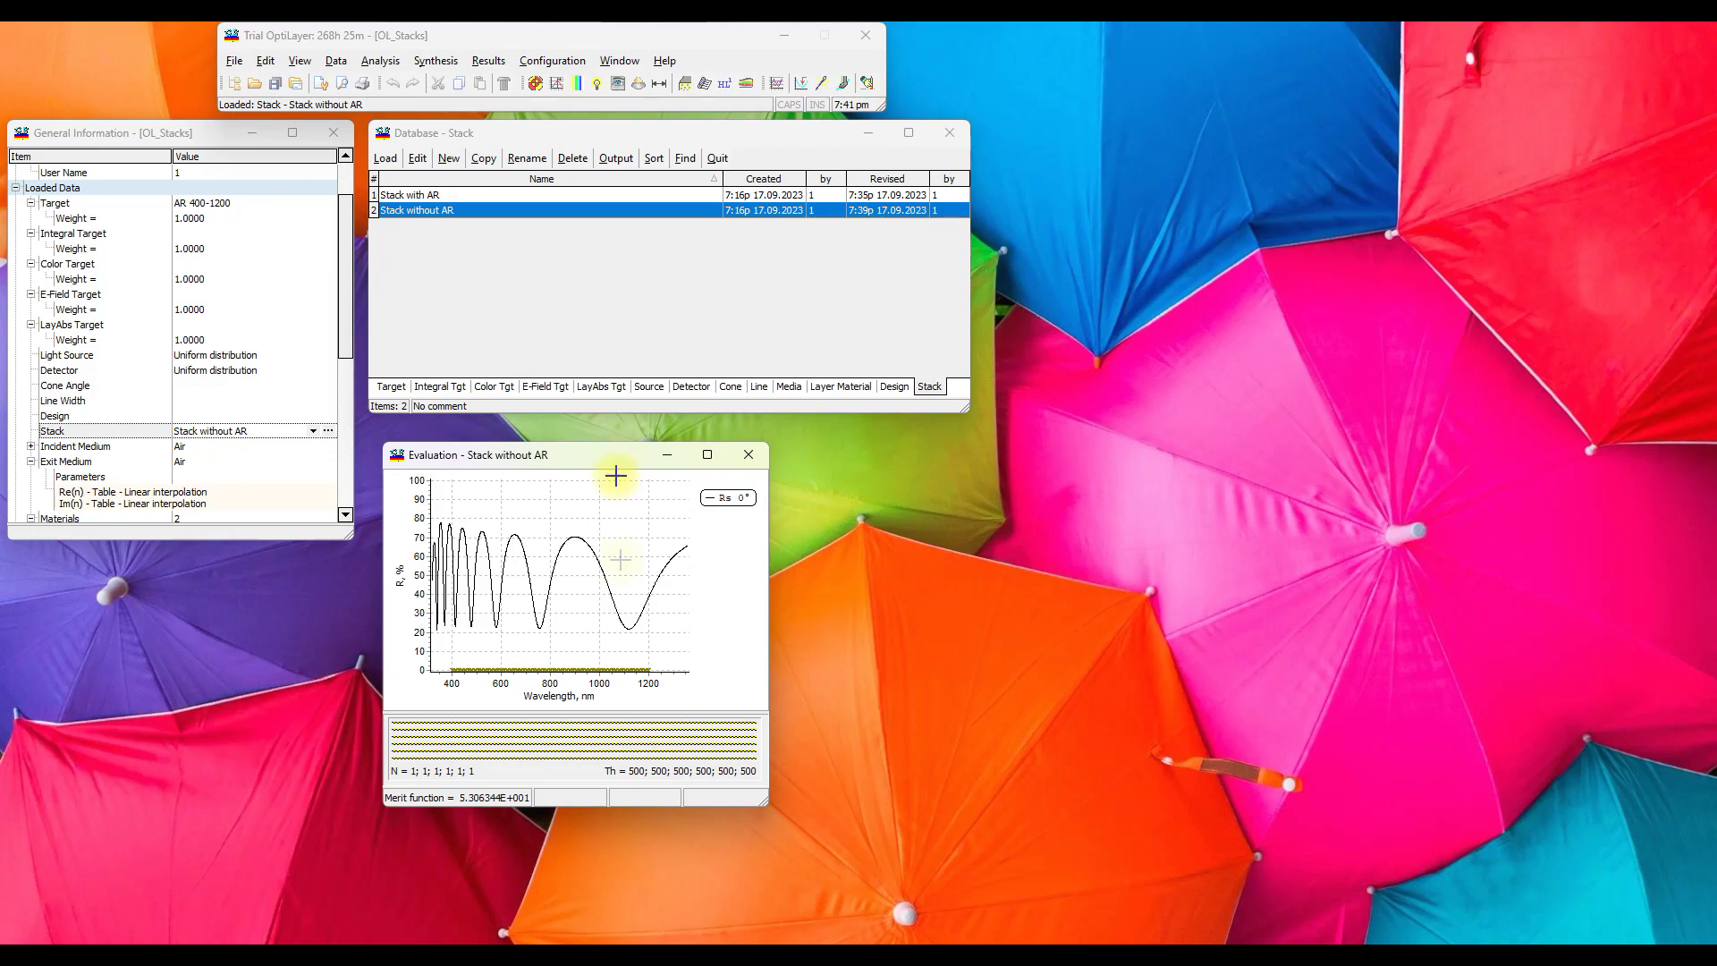
drag(767, 805, 1053, 891)
drag(740, 774, 741, 702)
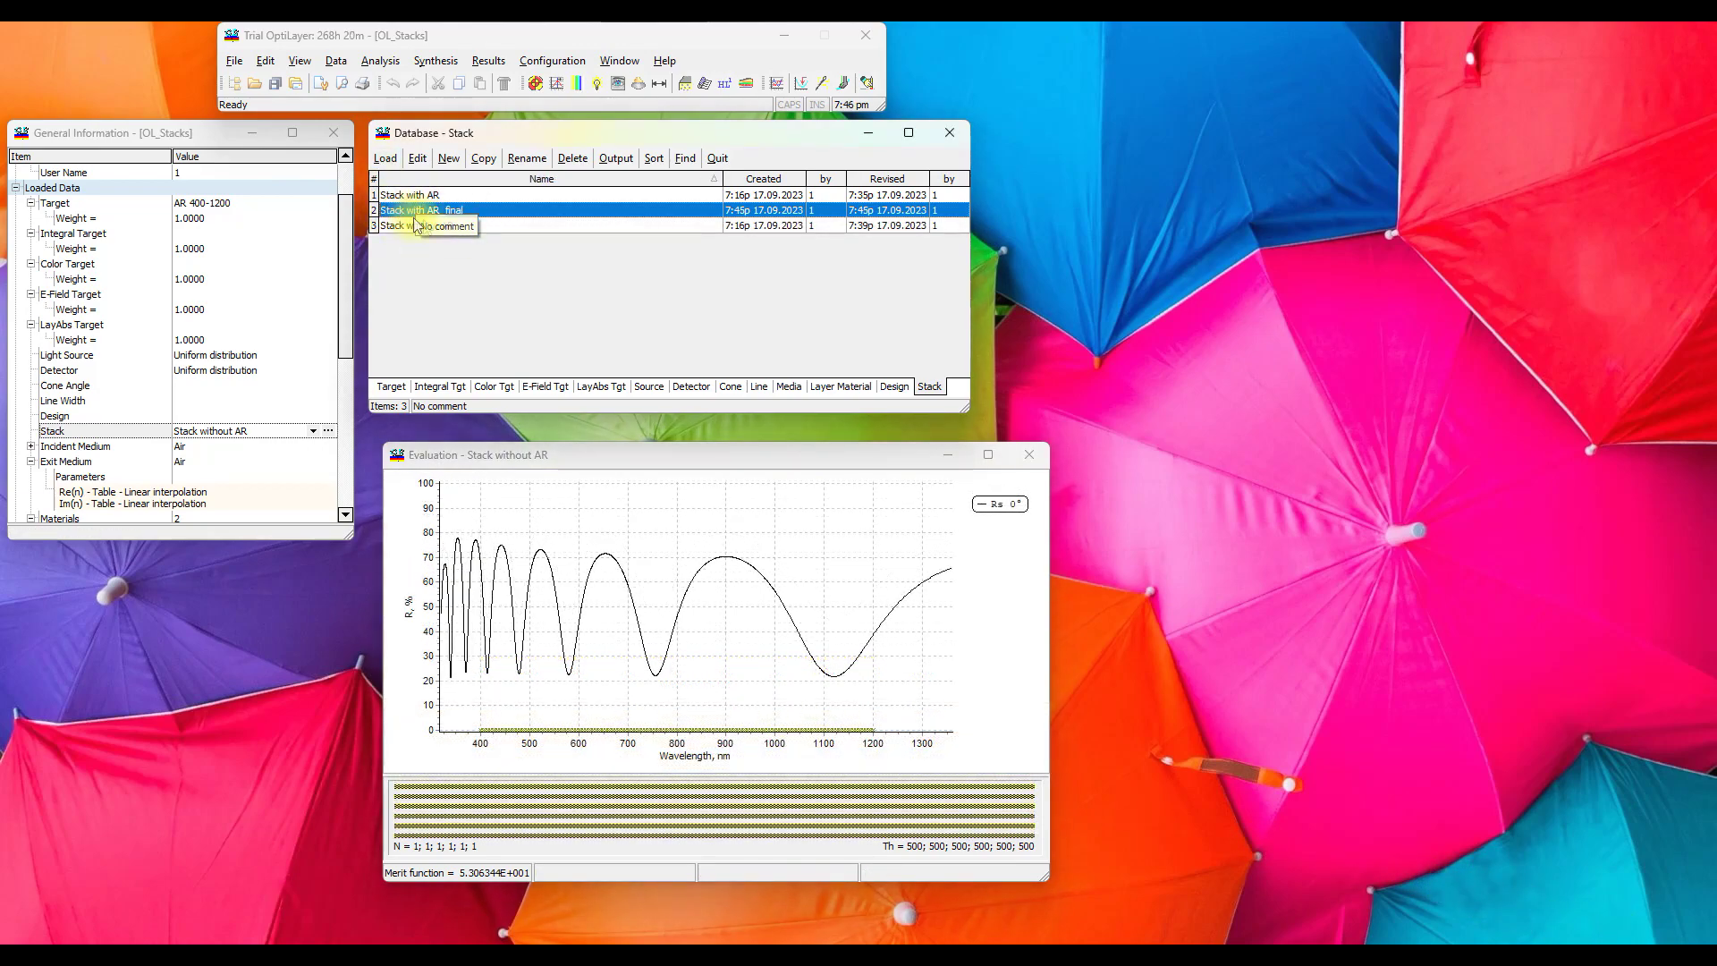
Step: Load "Stack with AR_final" and open its definition to preview the coatings on all boundaries
click(384, 158)
drag(584, 773, 597, 719)
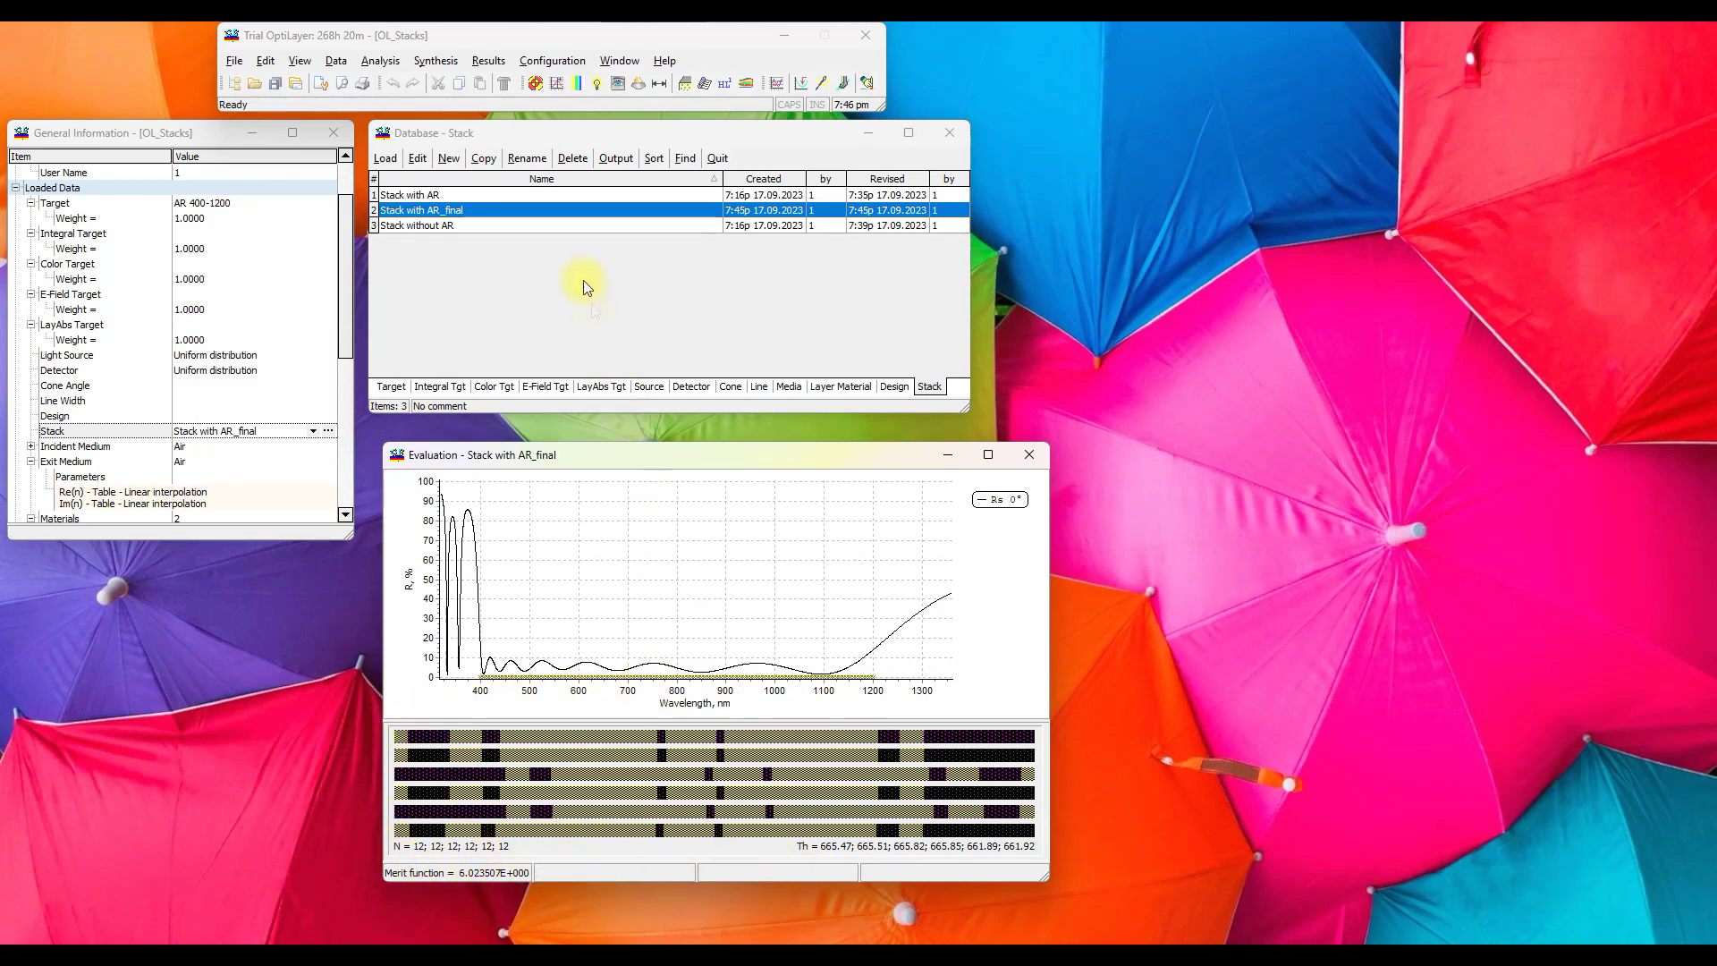
click(424, 168)
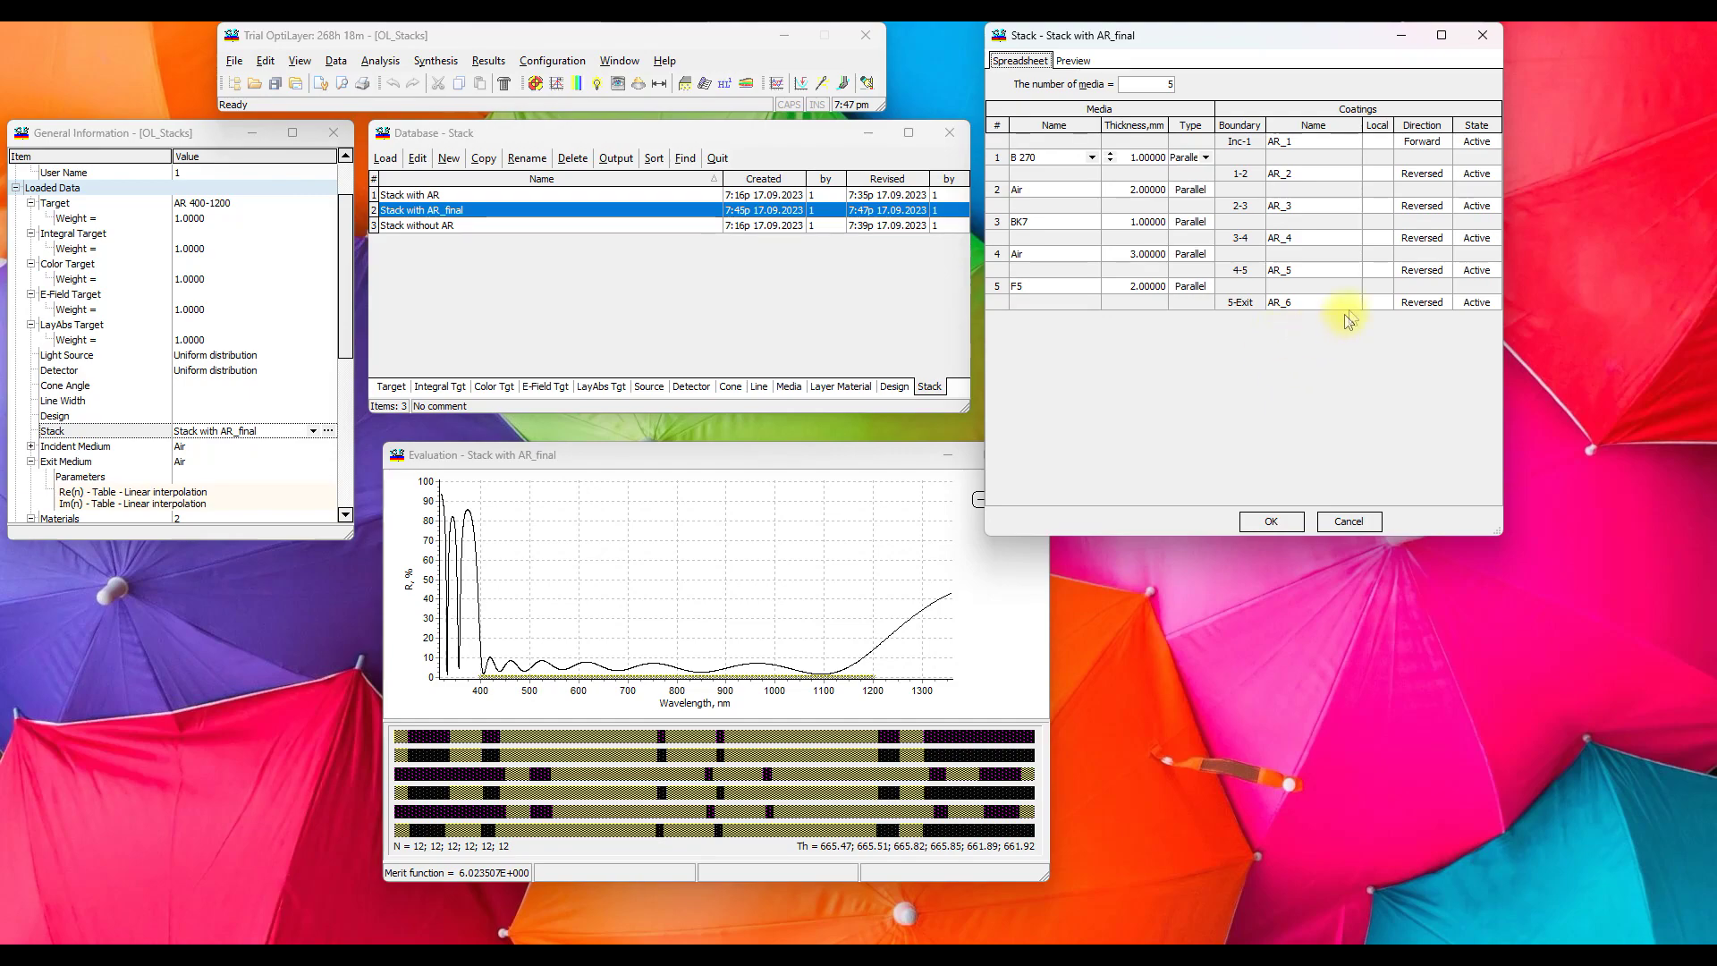
click(1074, 61)
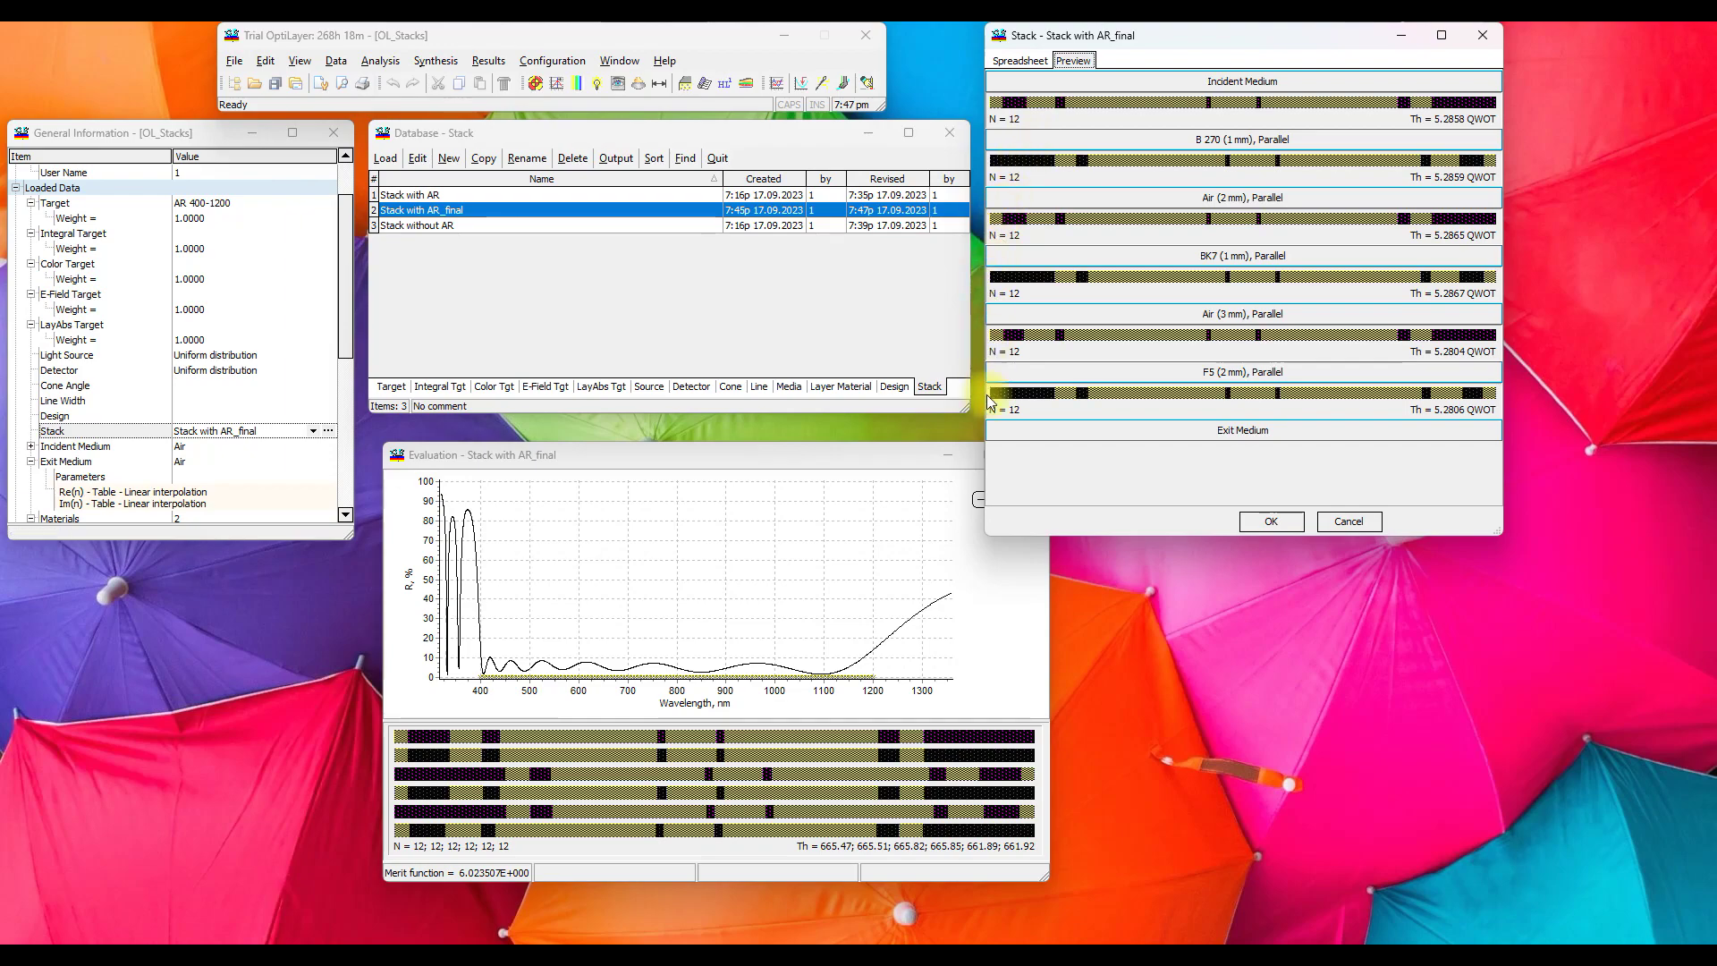